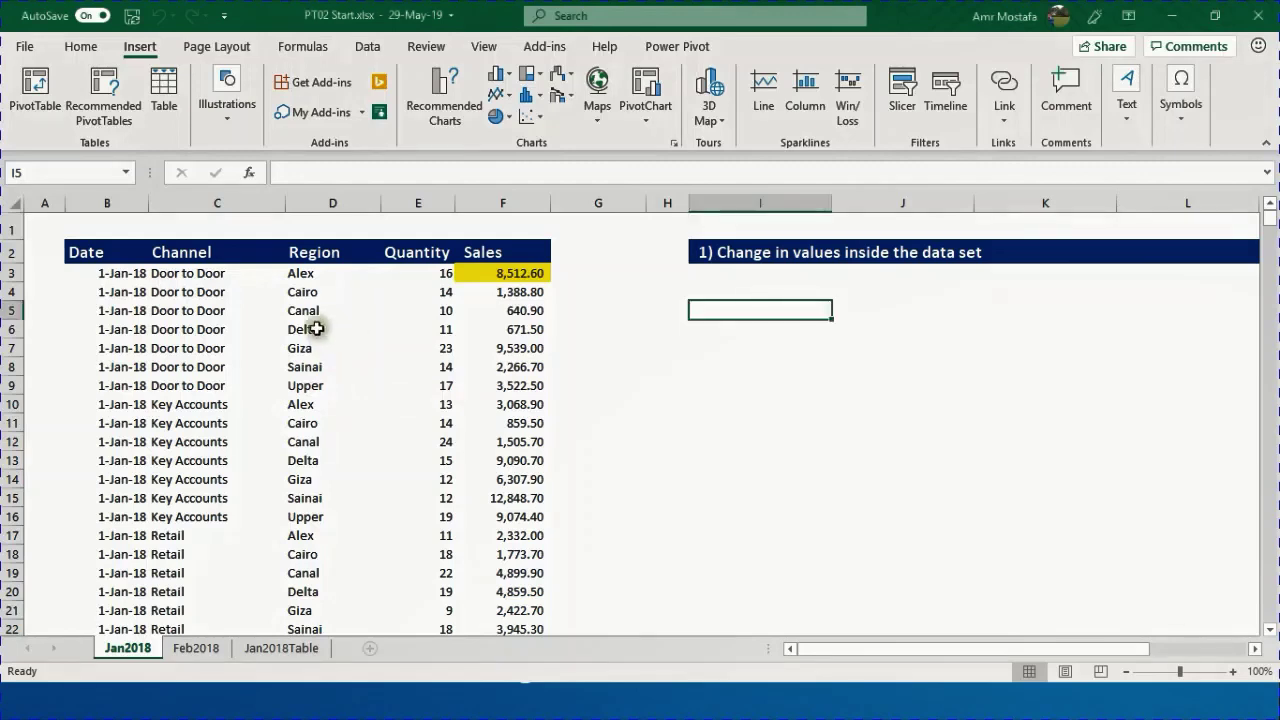
Create an empty PivotTable from the Jan2018 data B2:F868, placed at I6 on the same sheet
{"action": "left_click", "coordinate": [315, 329]}
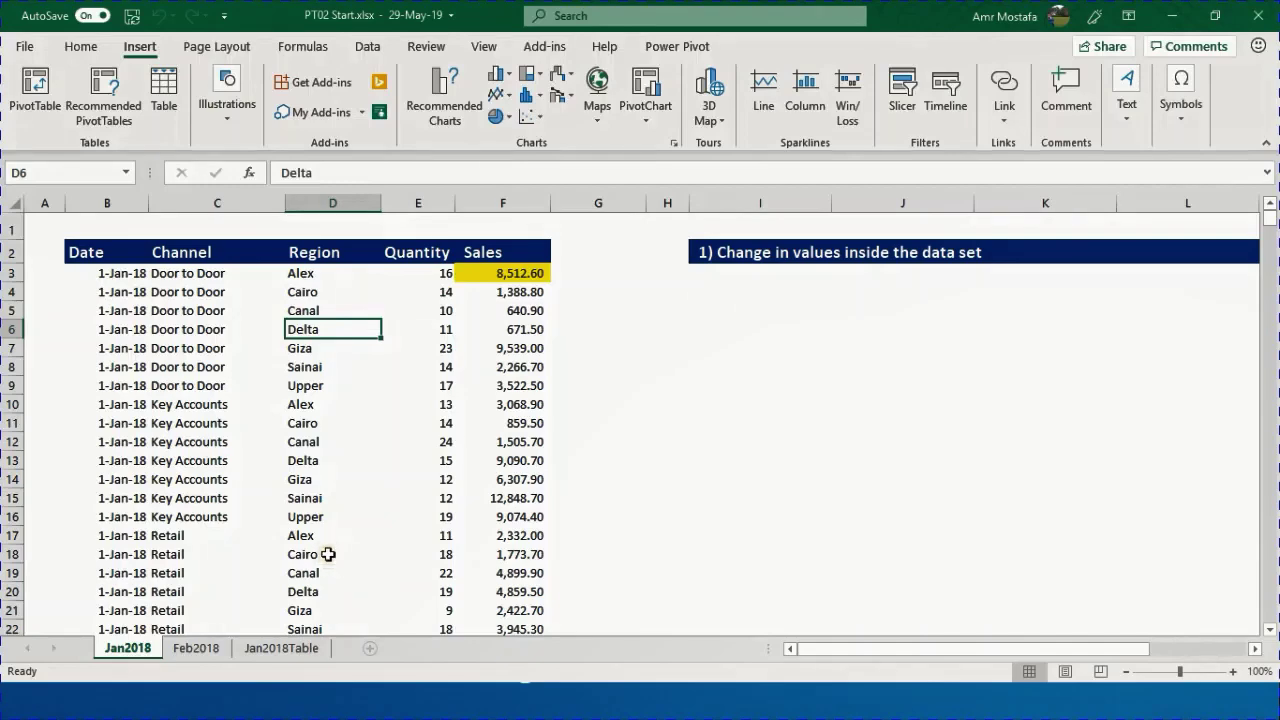
{"action": "key", "text": "alt+n"}
{"action": "key", "text": "v"}
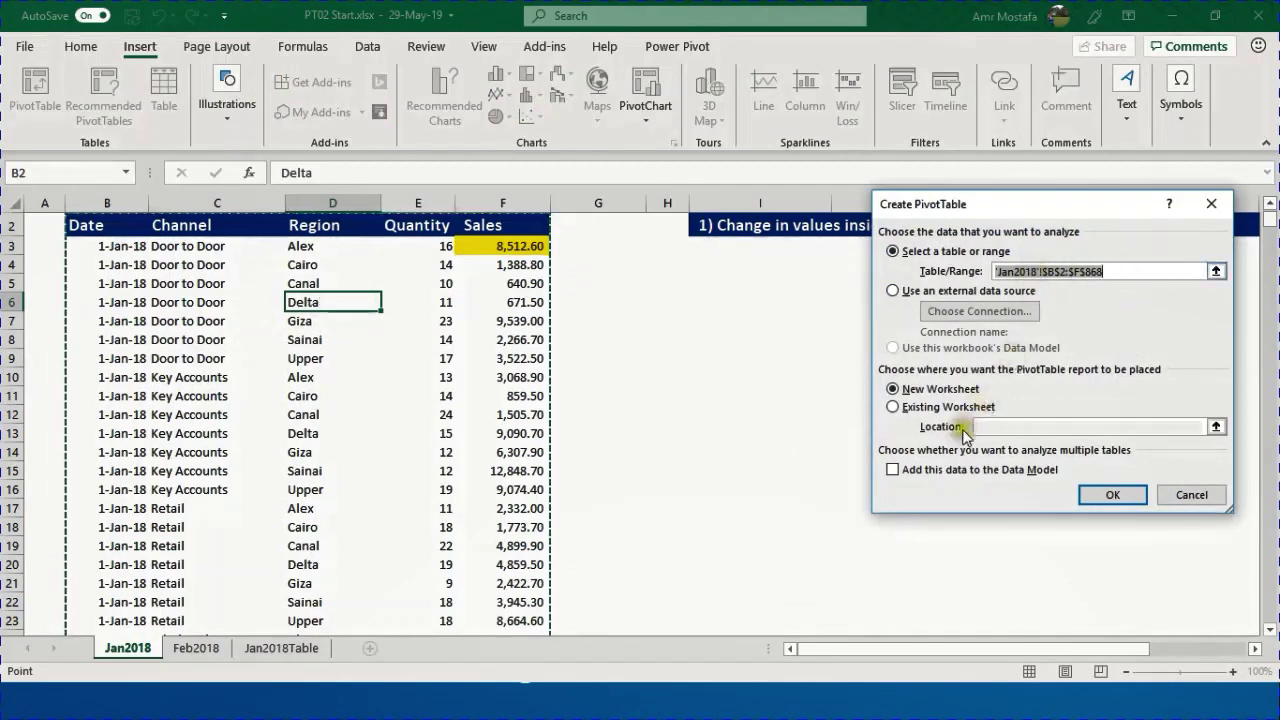
{"action": "left_click_drag", "start_coordinate": [1015, 199], "coordinate": [1032, 235]}
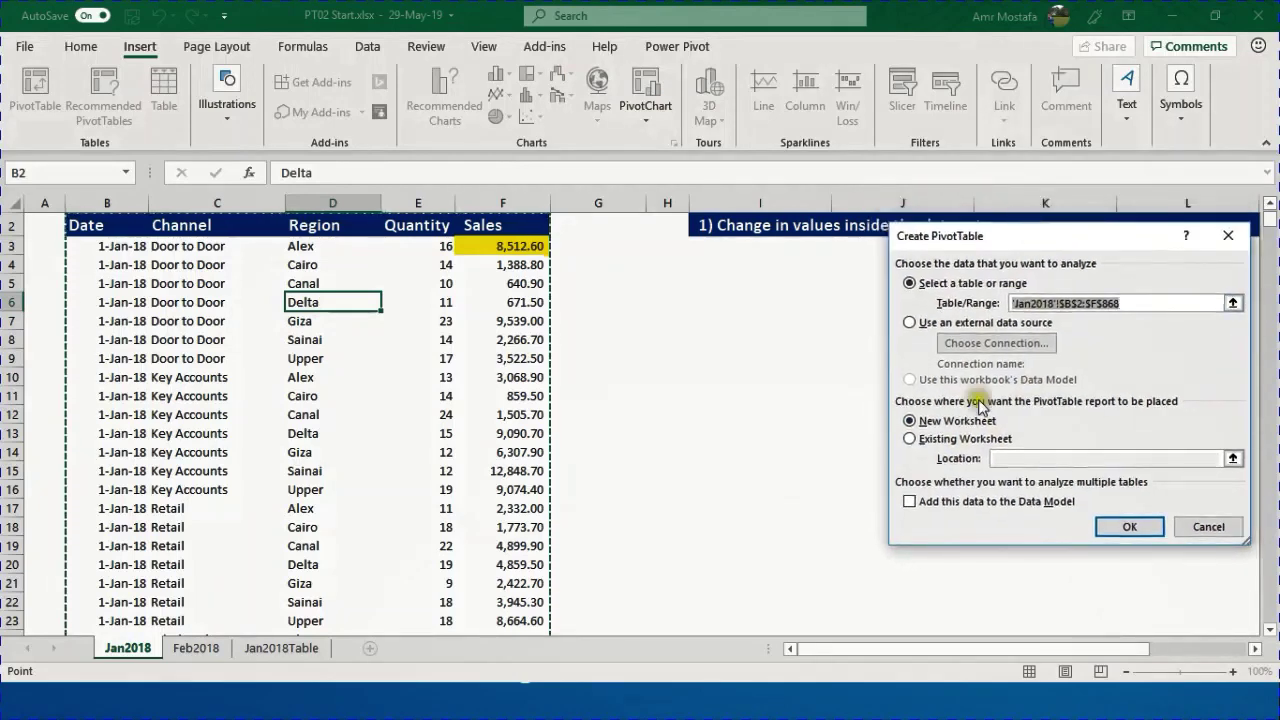
{"action": "left_click", "coordinate": [916, 440]}
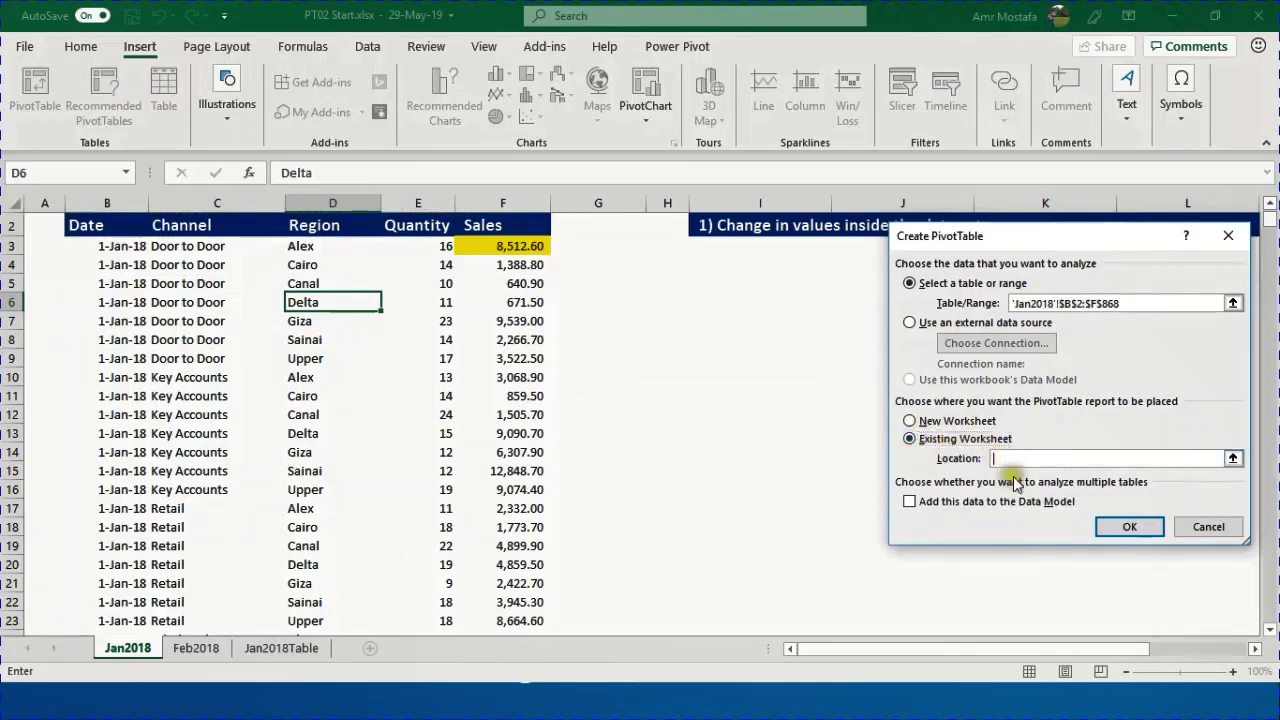
{"action": "left_click", "coordinate": [765, 298]}
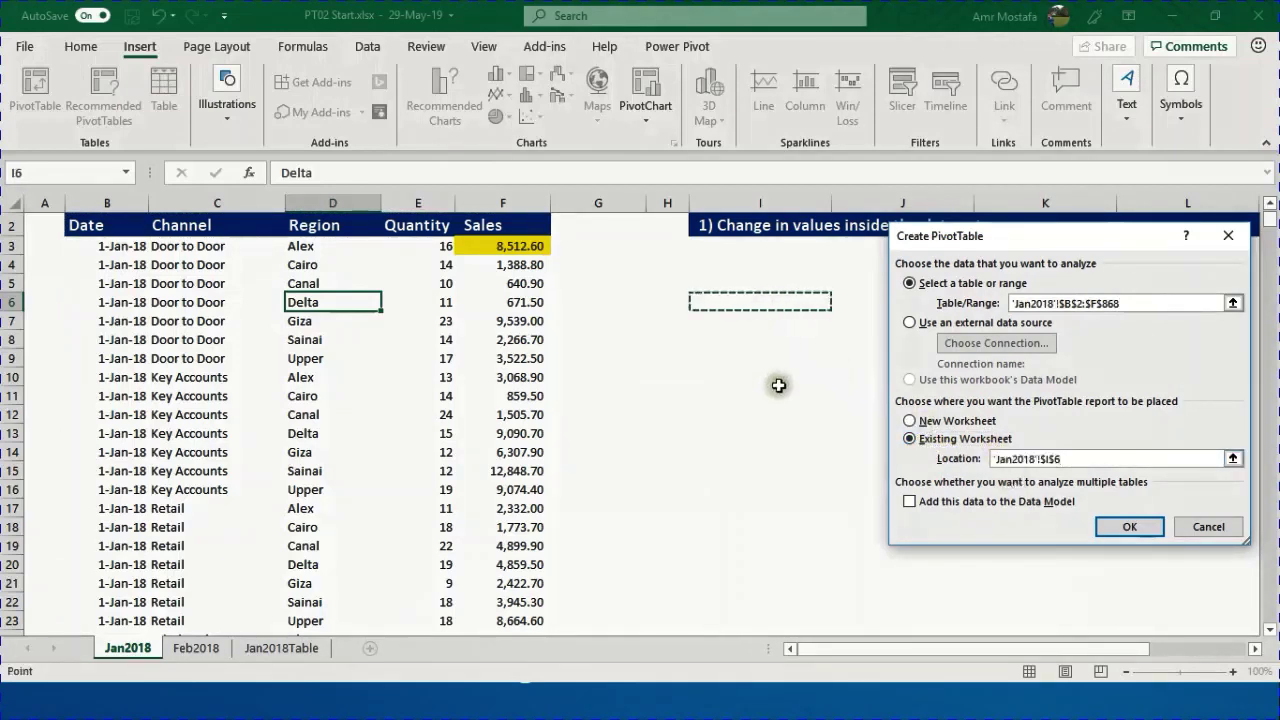
{"action": "left_click", "coordinate": [1097, 528]}
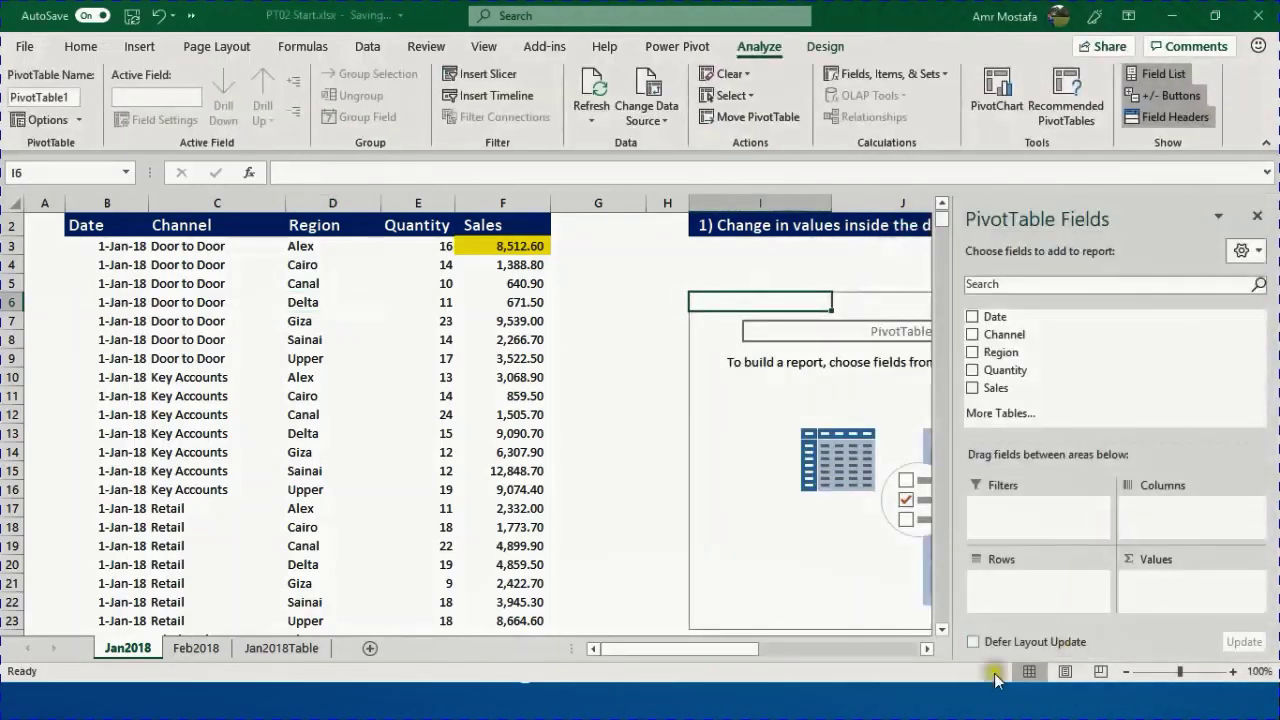
{"action": "left_click", "coordinate": [926, 650]}
Rename the PivotTable to JanSalesPT
{"action": "left_click", "coordinate": [926, 650]}
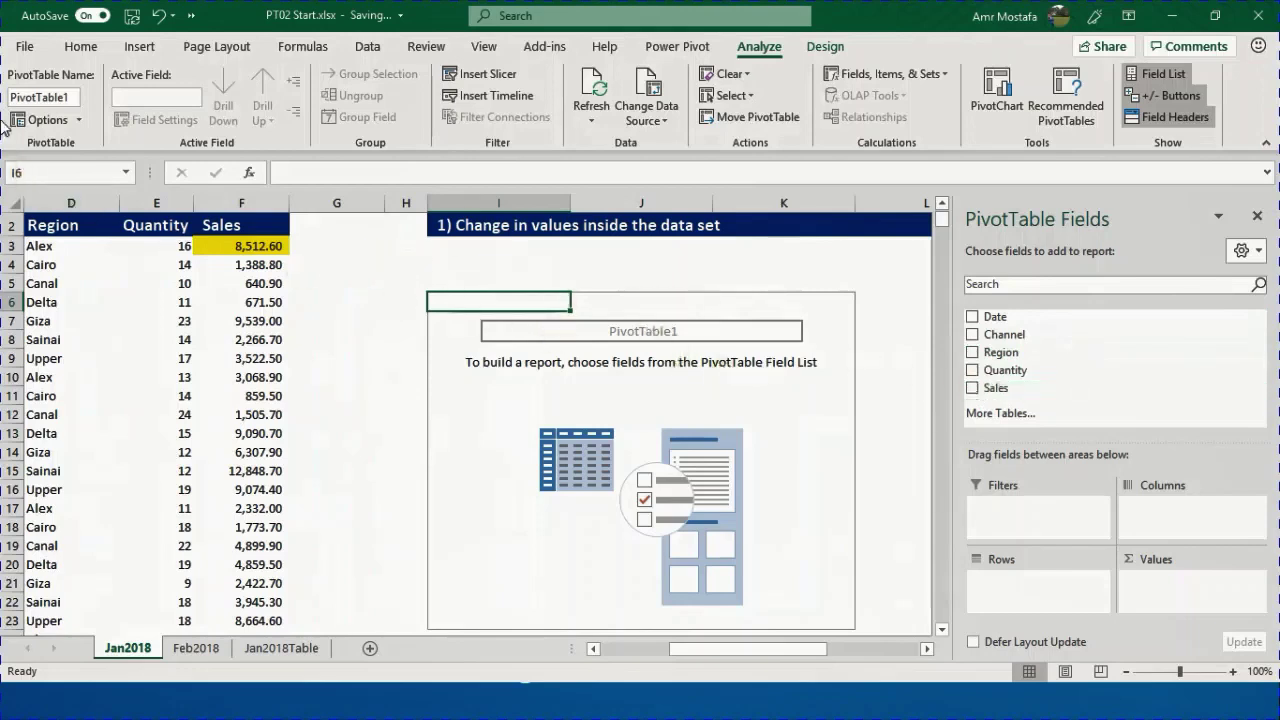
{"action": "left_click", "coordinate": [72, 100]}
{"action": "type", "text": "JanSalesP"}
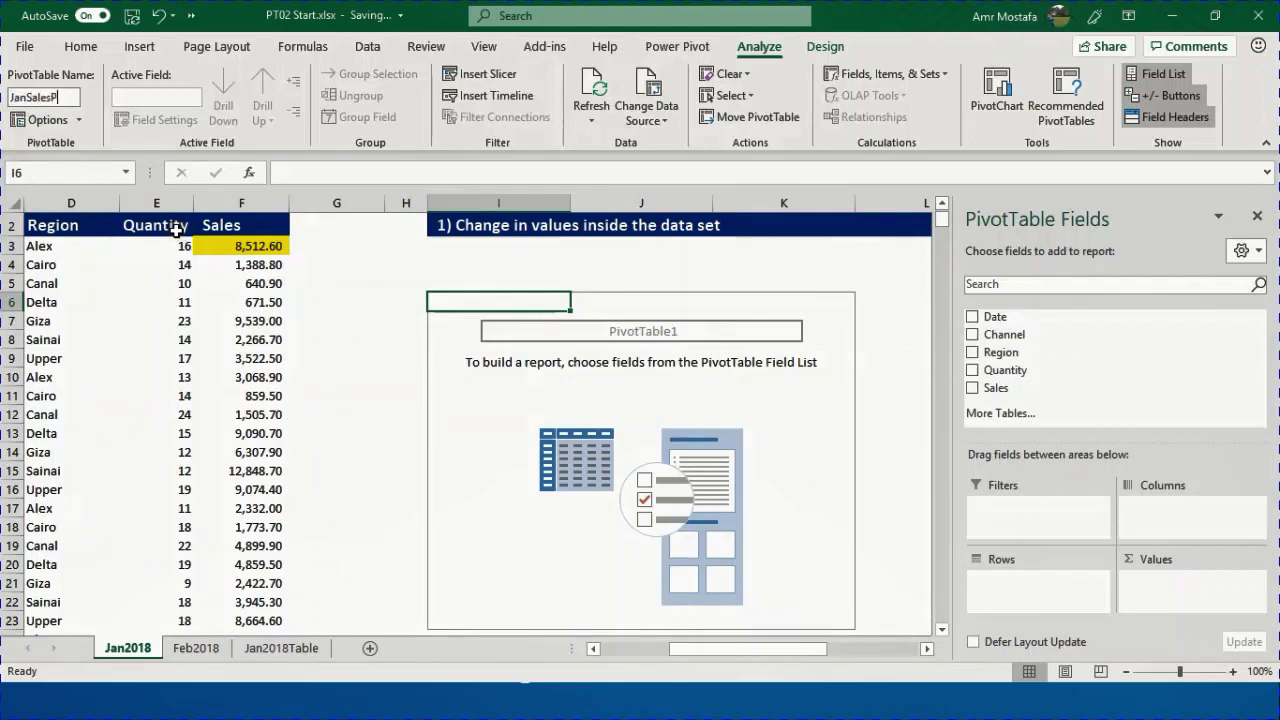
{"action": "type", "text": "T"}
{"action": "key", "text": "Return"}
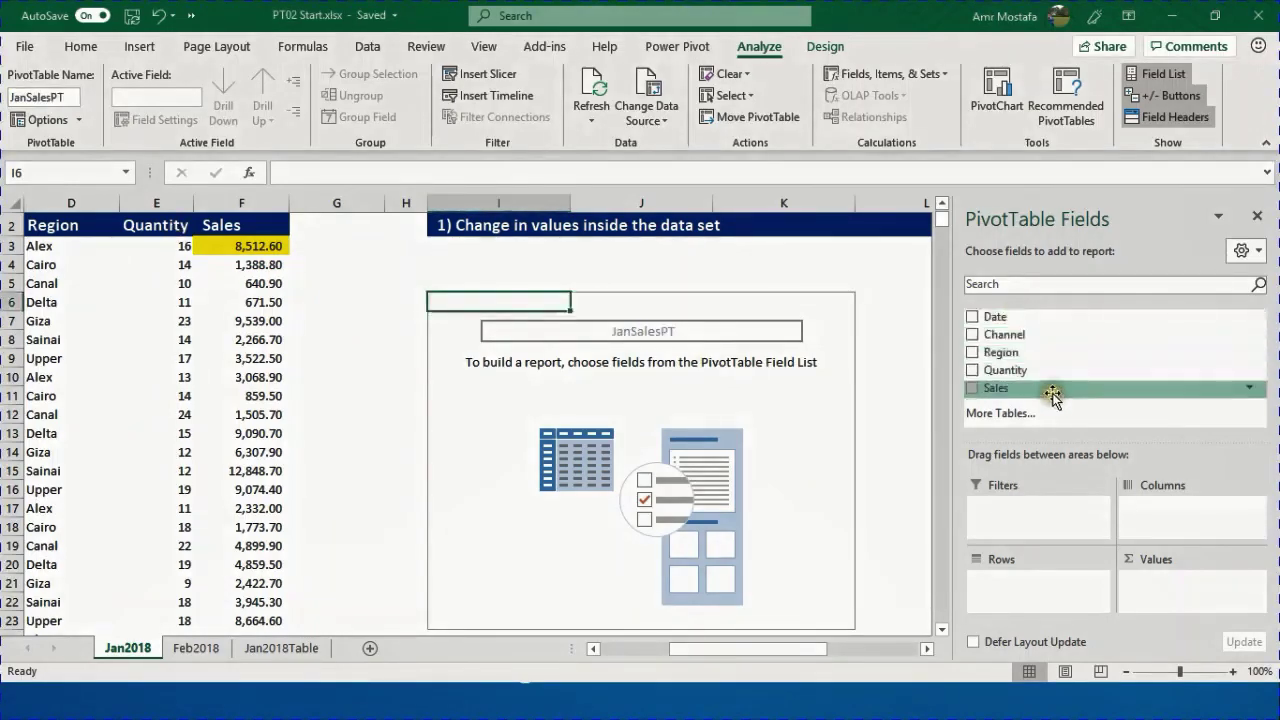
Add Date as a filter, Channel as rows and Sum of Sales as values
{"action": "left_click_drag", "start_coordinate": [1005, 316], "coordinate": [1050, 510]}
{"action": "left_click_drag", "start_coordinate": [990, 334], "coordinate": [1055, 584]}
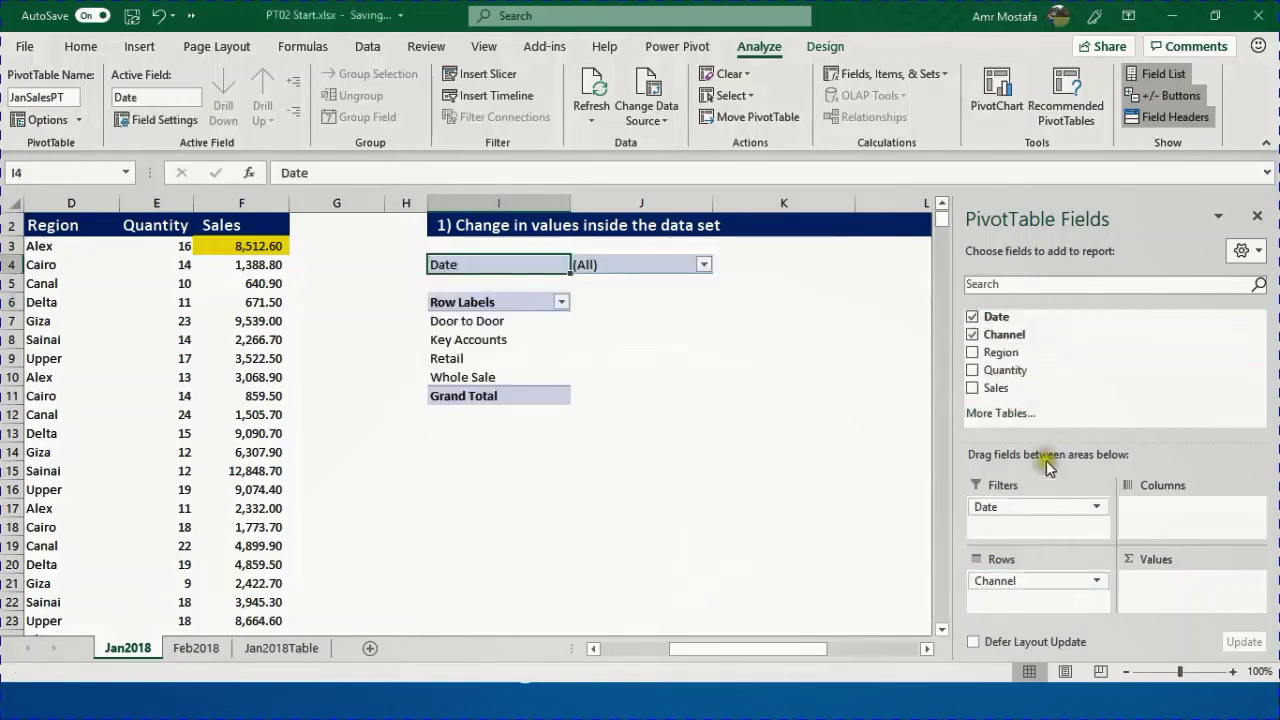
{"action": "left_click_drag", "start_coordinate": [1005, 390], "coordinate": [1222, 590]}
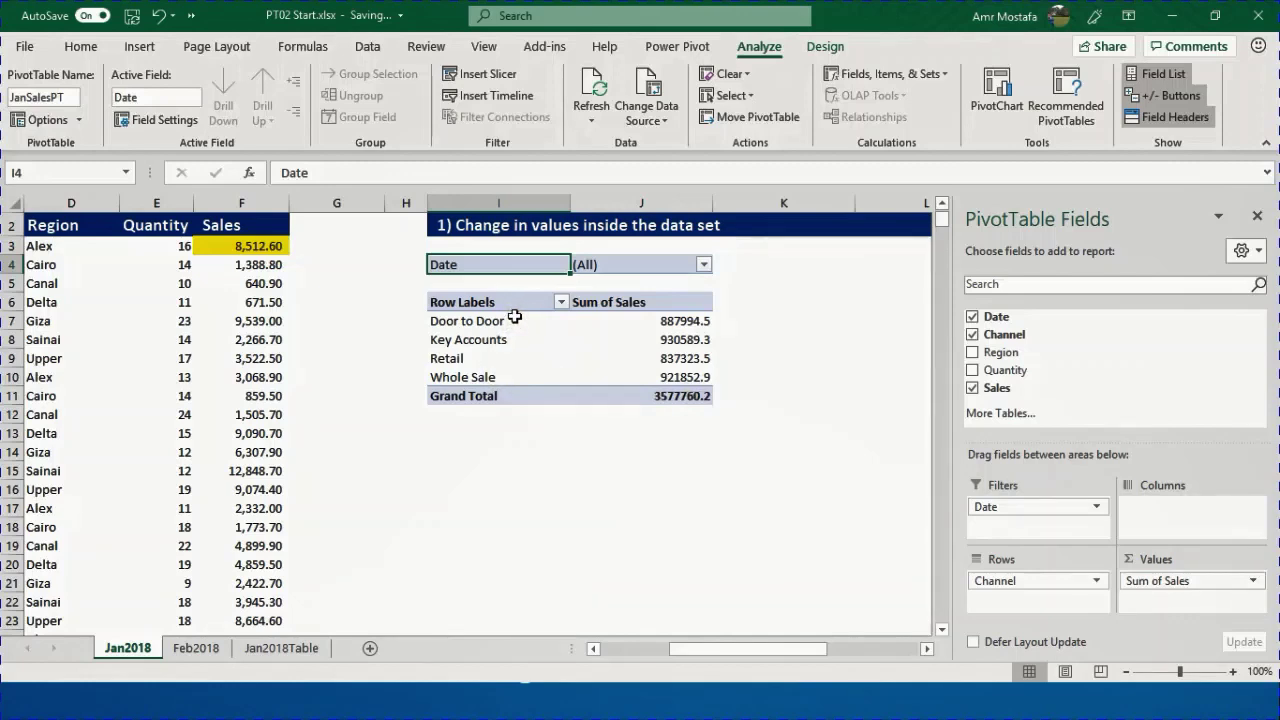
Format Sum of Sales as Currency with 0 decimal places, showing a $3,577,760 Grand Total
{"action": "left_click", "coordinate": [655, 324]}
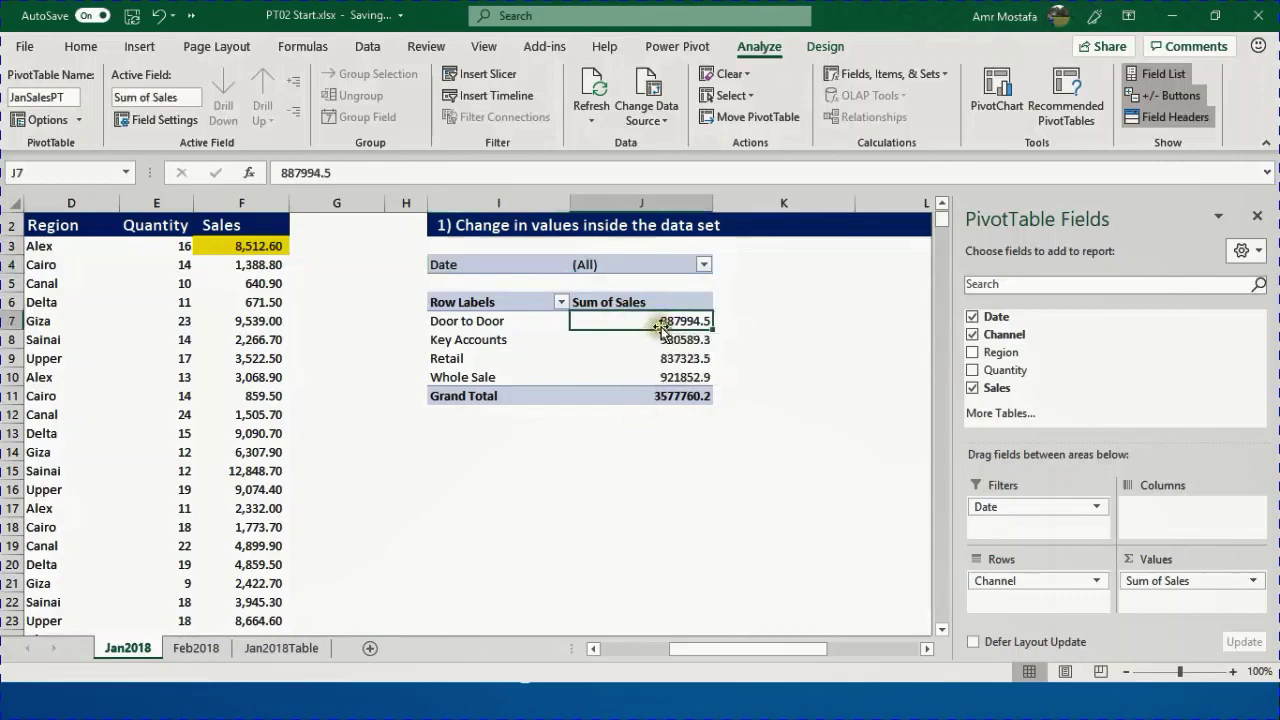
{"action": "right_click", "coordinate": [663, 320]}
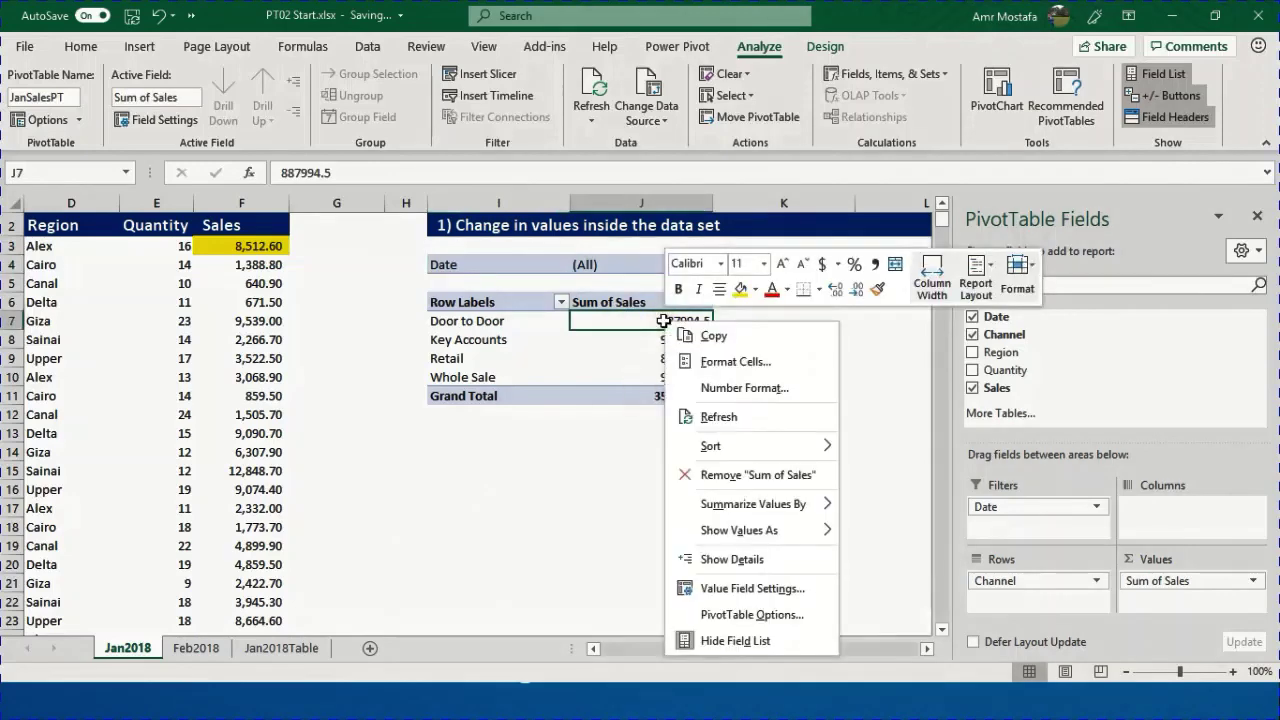
{"action": "left_click", "coordinate": [723, 410]}
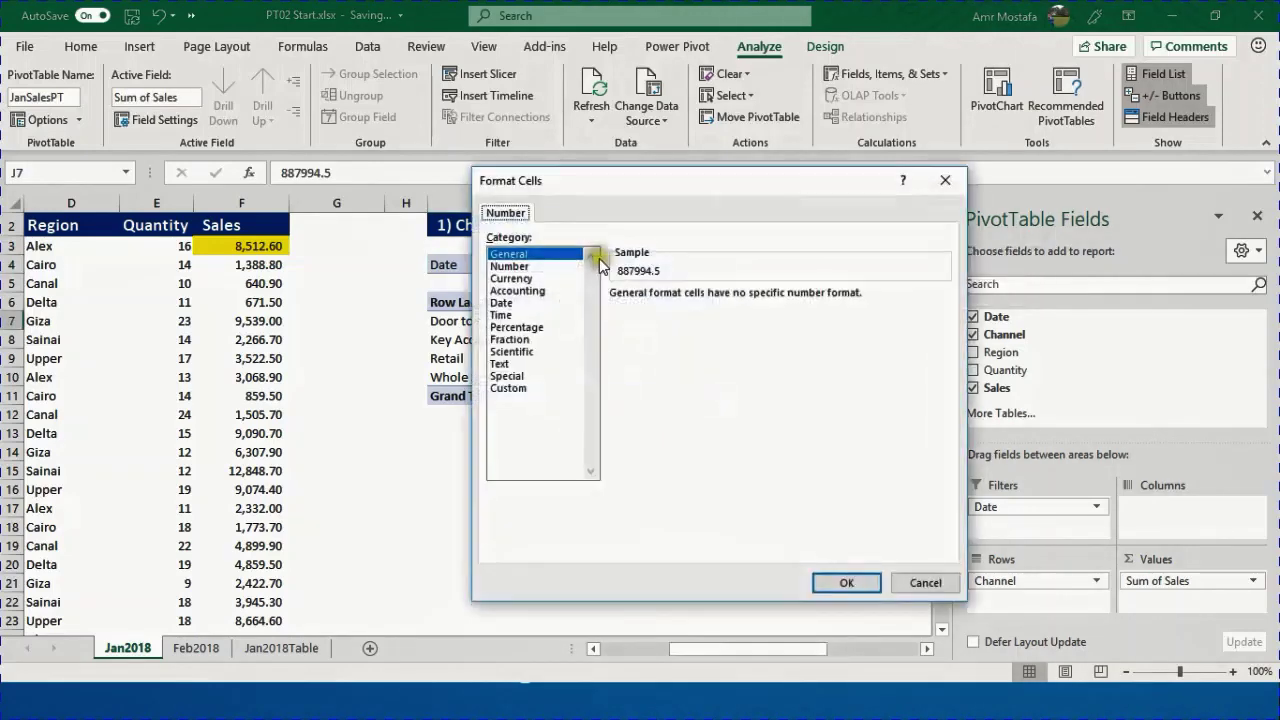
{"action": "left_click", "coordinate": [527, 279]}
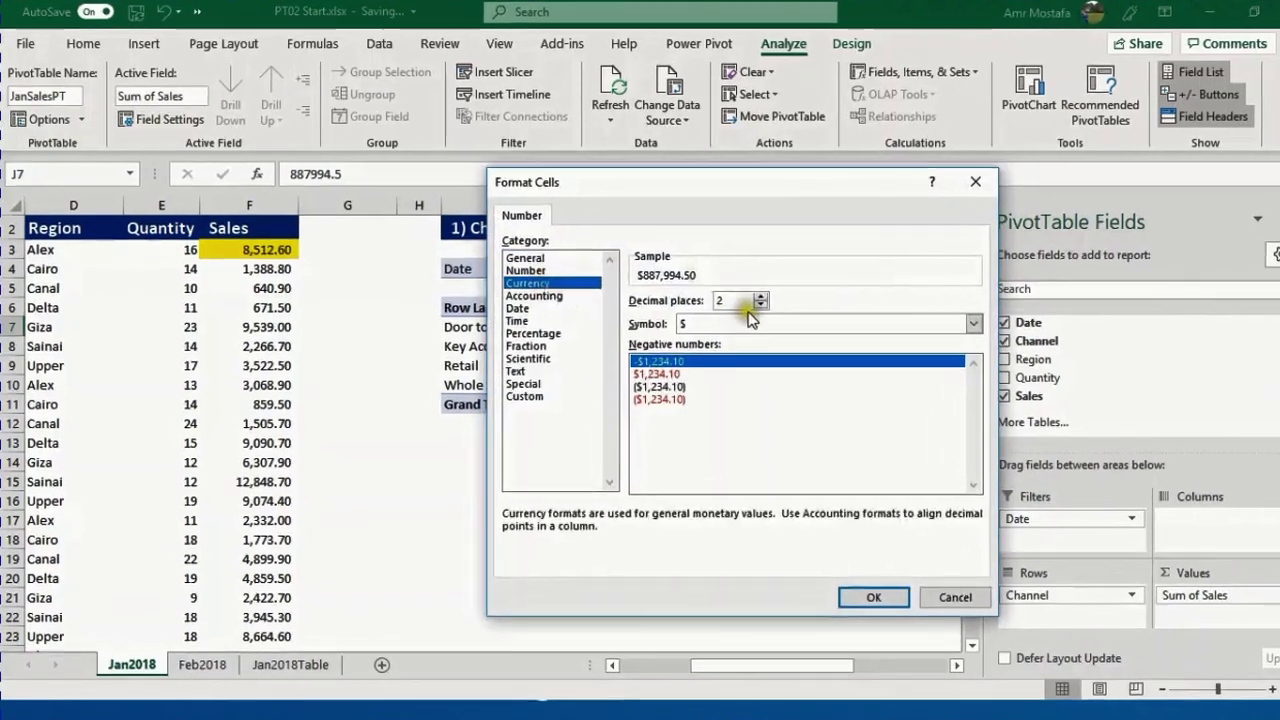
{"action": "left_click", "coordinate": [736, 300]}
{"action": "left_click", "coordinate": [736, 300]}
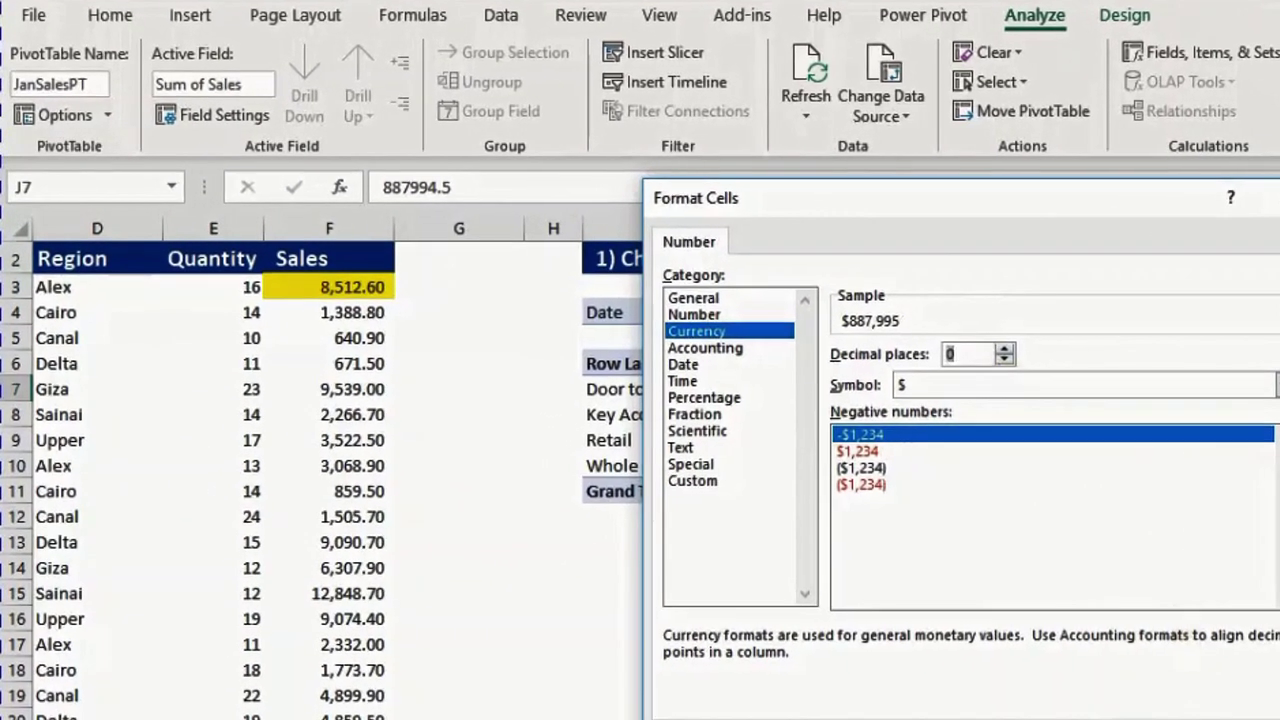
{"action": "left_click", "coordinate": [1024, 677]}
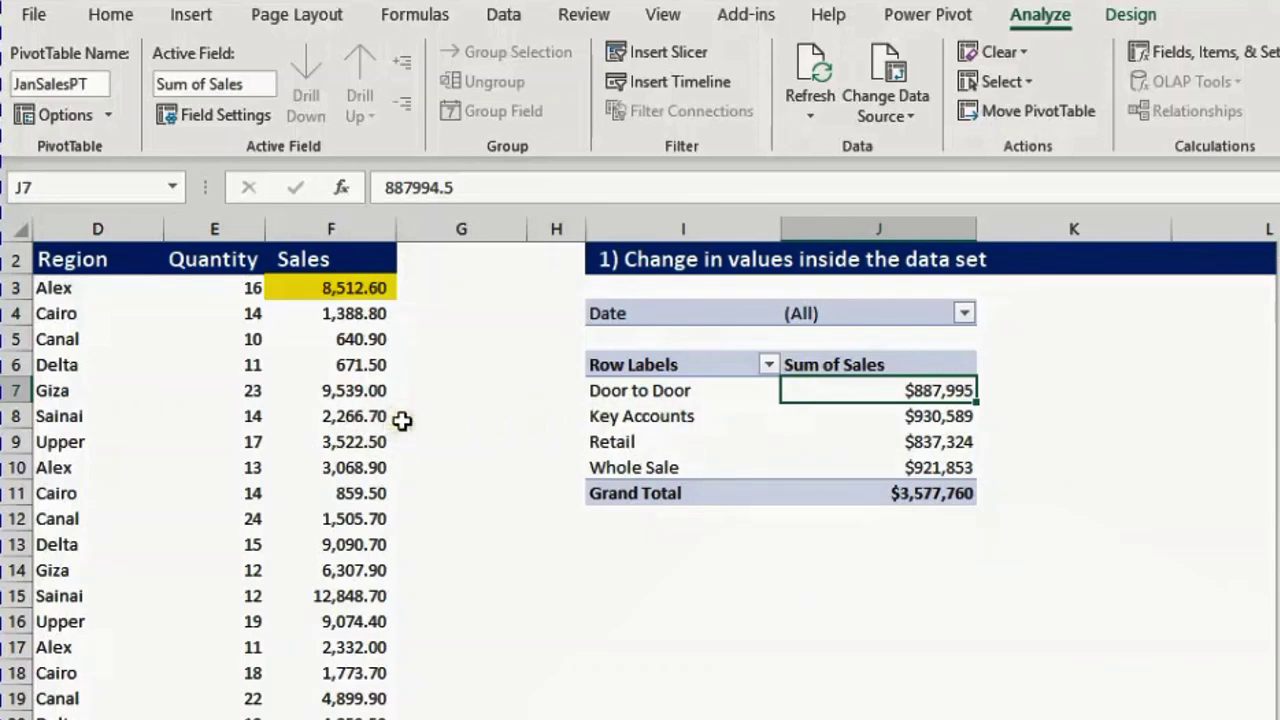
{"action": "left_click", "coordinate": [362, 288]}
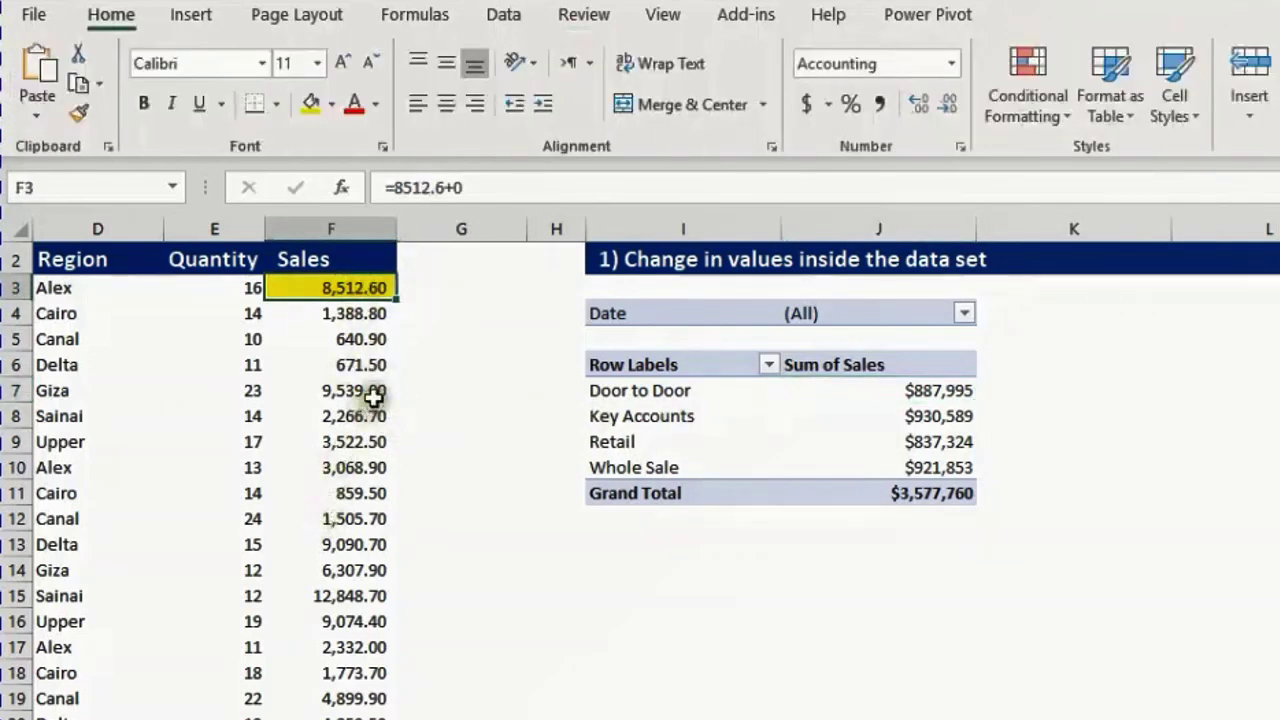
Change F3's formula to =8512.6+1000000 so it reads 1,008,512.60
{"action": "left_click", "coordinate": [452, 187]}
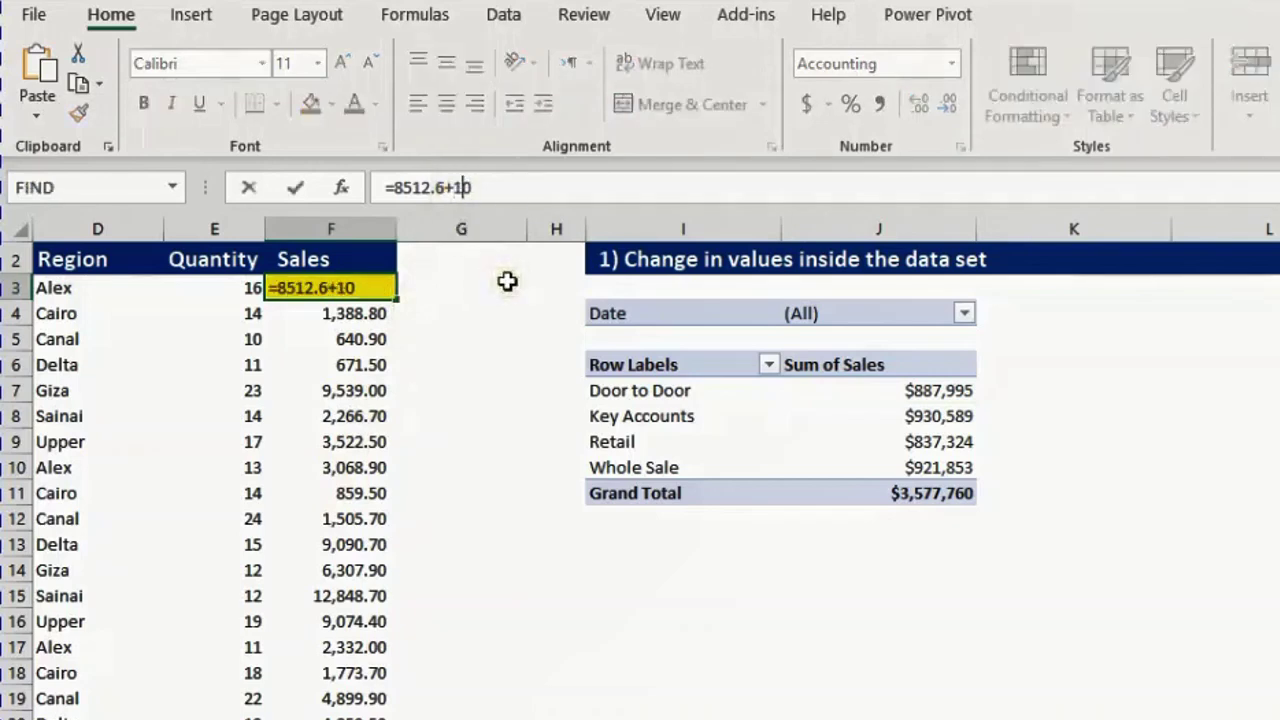
{"action": "type", "text": "00"}
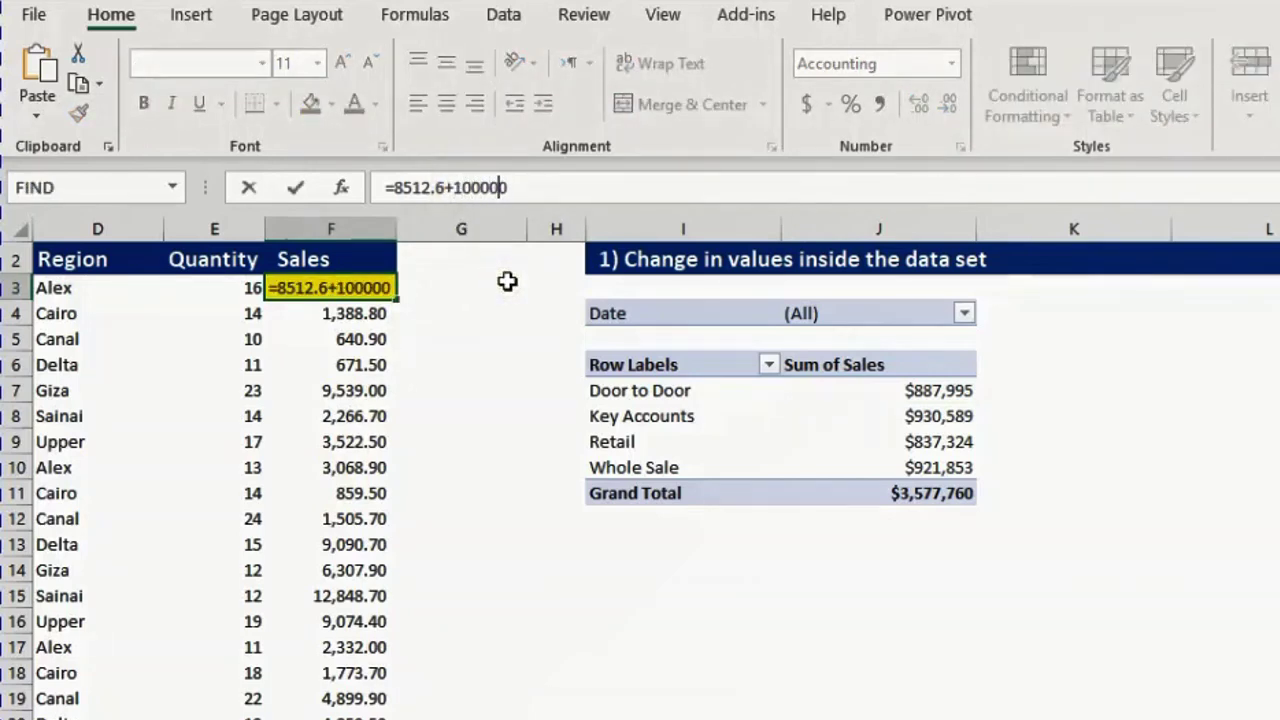
{"action": "type", "text": "00"}
{"action": "key", "text": "Return"}
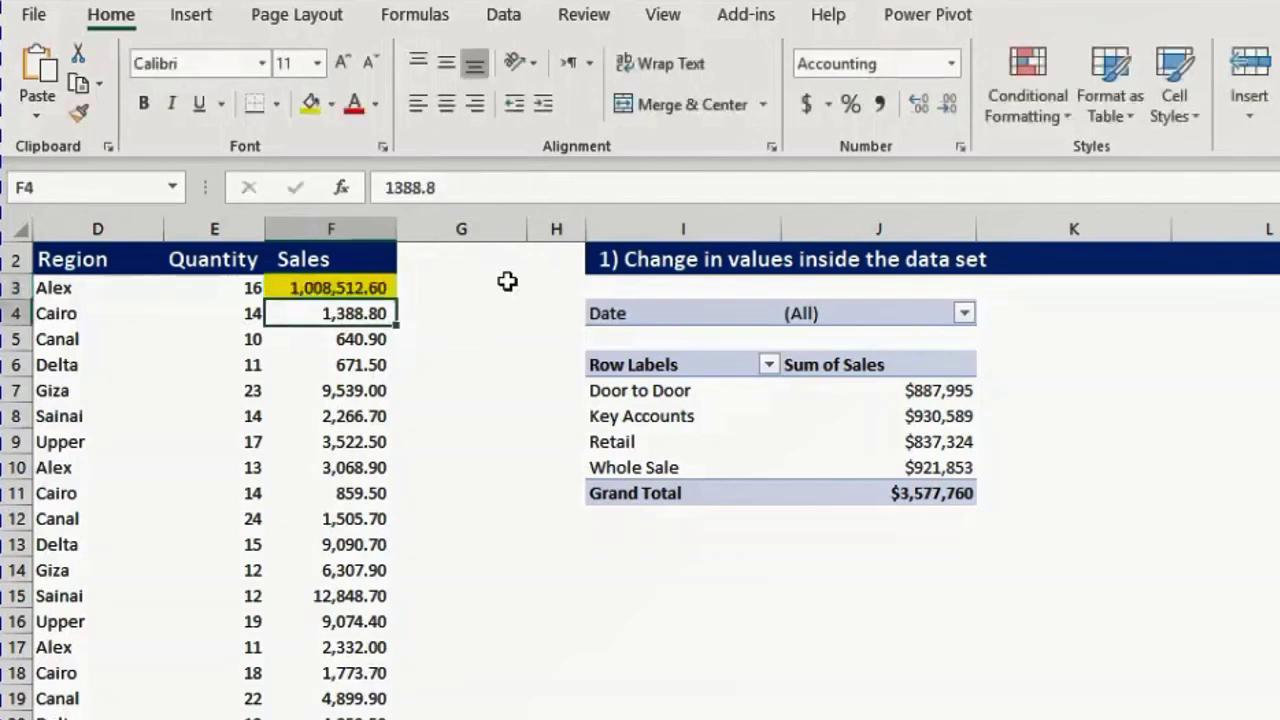
{"action": "left_click", "coordinate": [300, 287]}
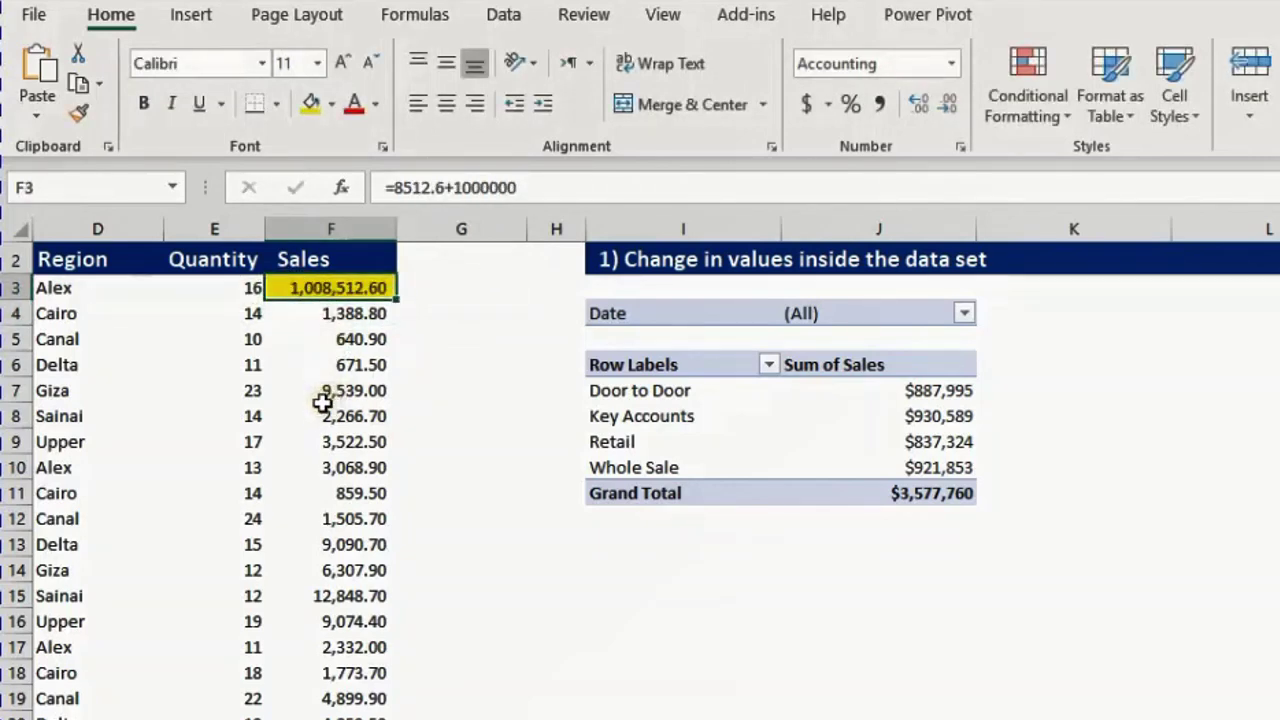
{"action": "left_click", "coordinate": [828, 418]}
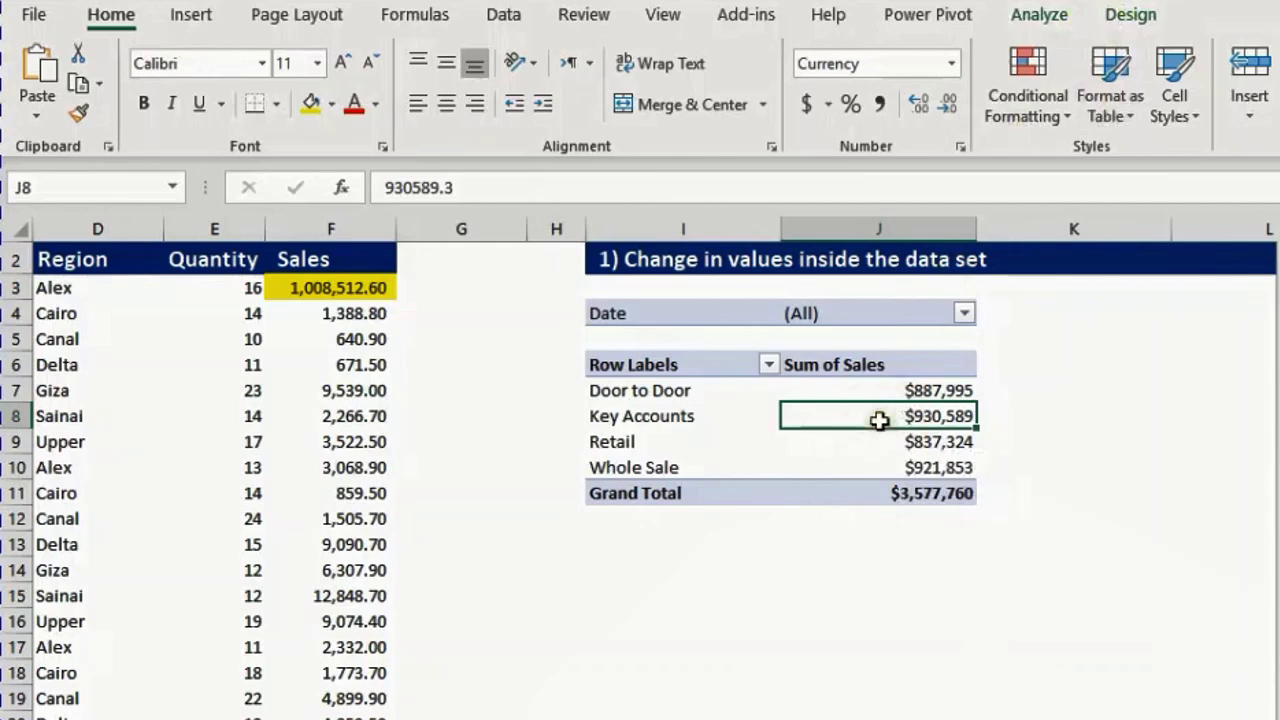
Refresh JanSalesPT with Alt+F5, then undo F3 back to 8,512.60
{"action": "left_click", "coordinate": [1057, 17]}
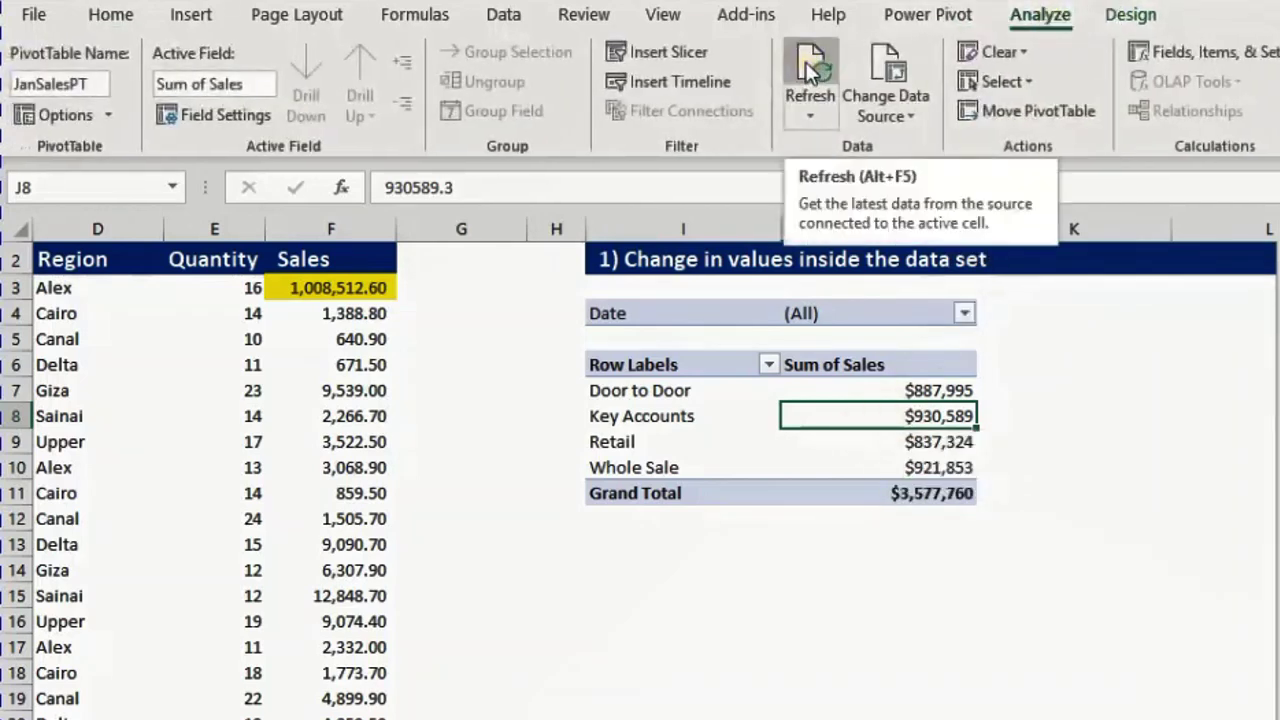
{"action": "right_click", "coordinate": [837, 418]}
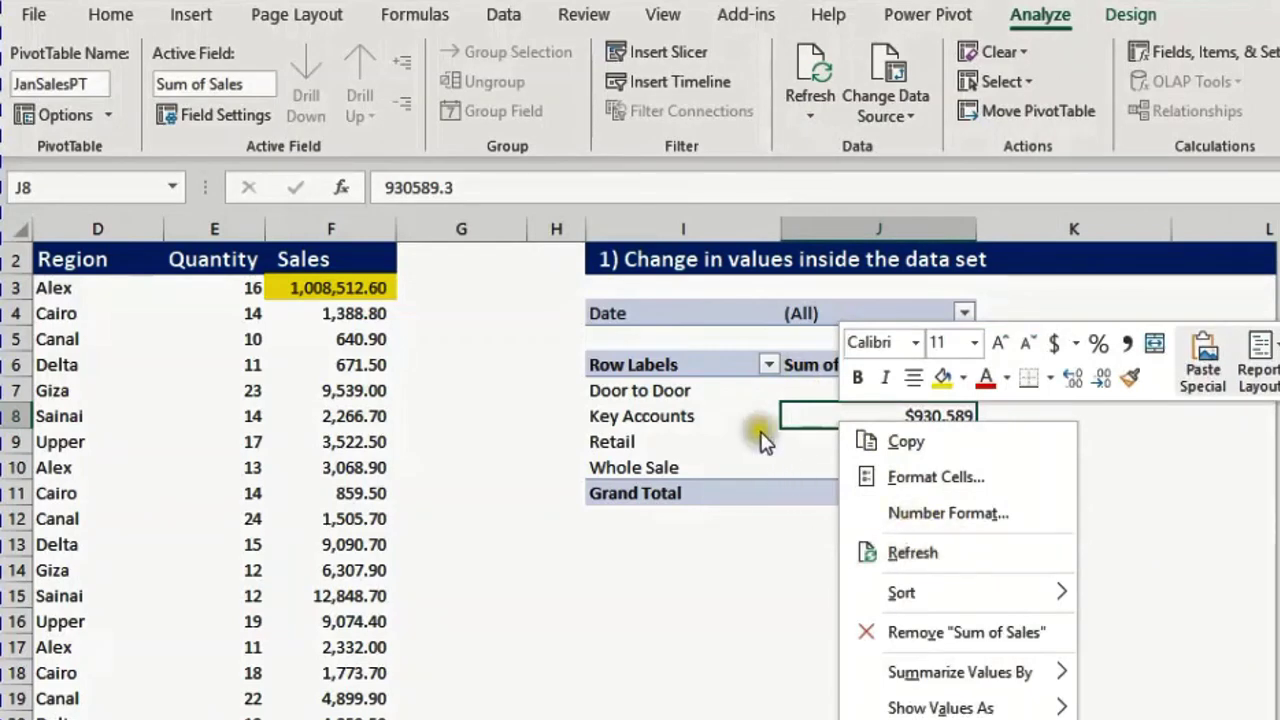
{"action": "left_click", "coordinate": [826, 408]}
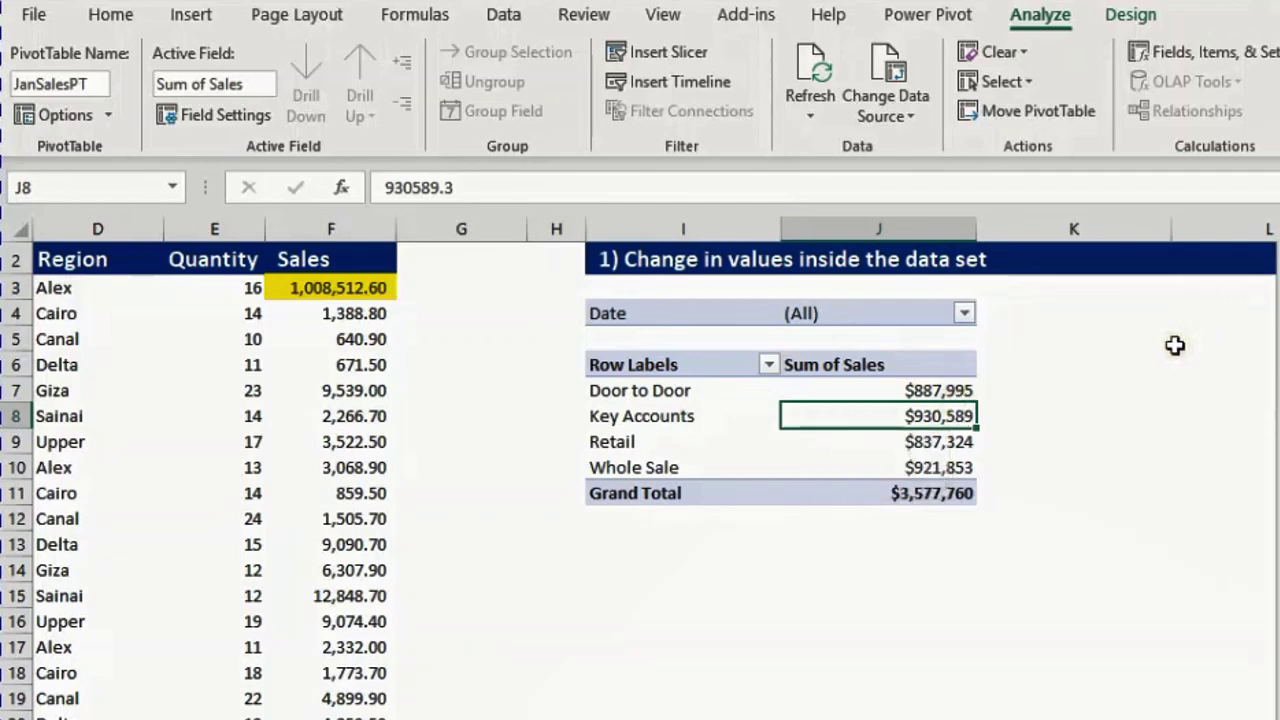
{"action": "key", "text": "alt+F5"}
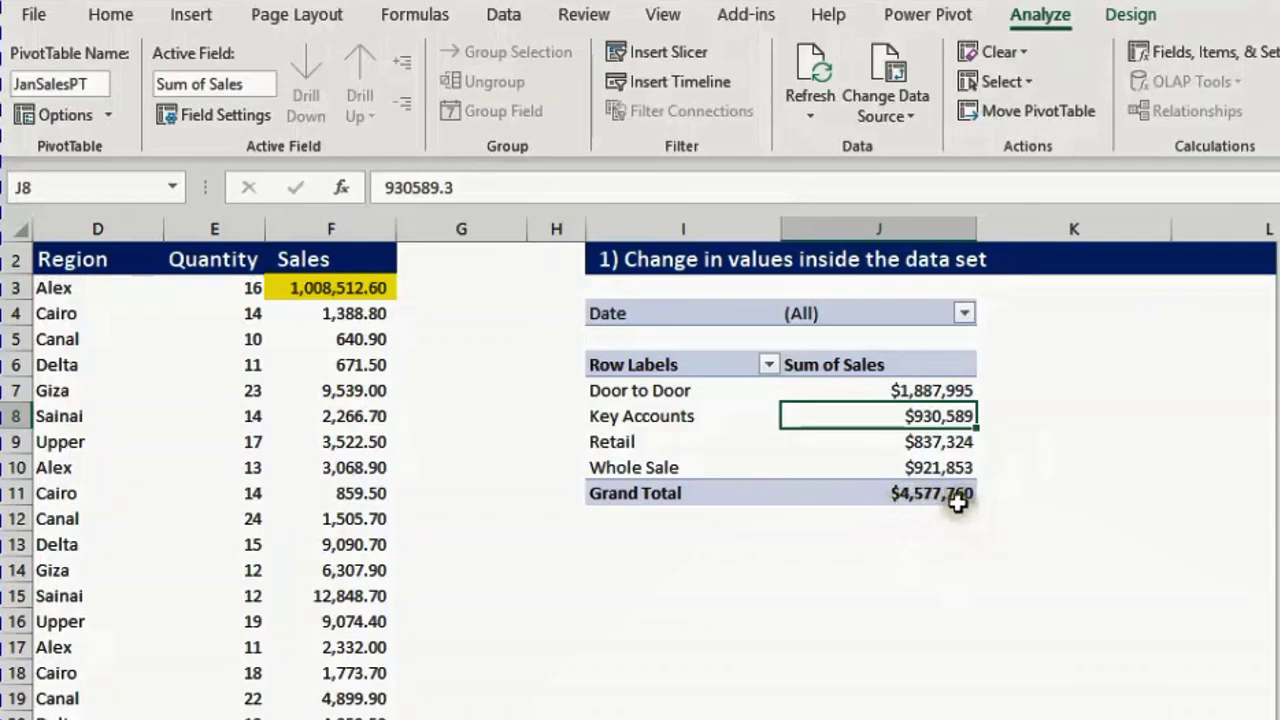
{"action": "mouse_move", "coordinate": [957, 503]}
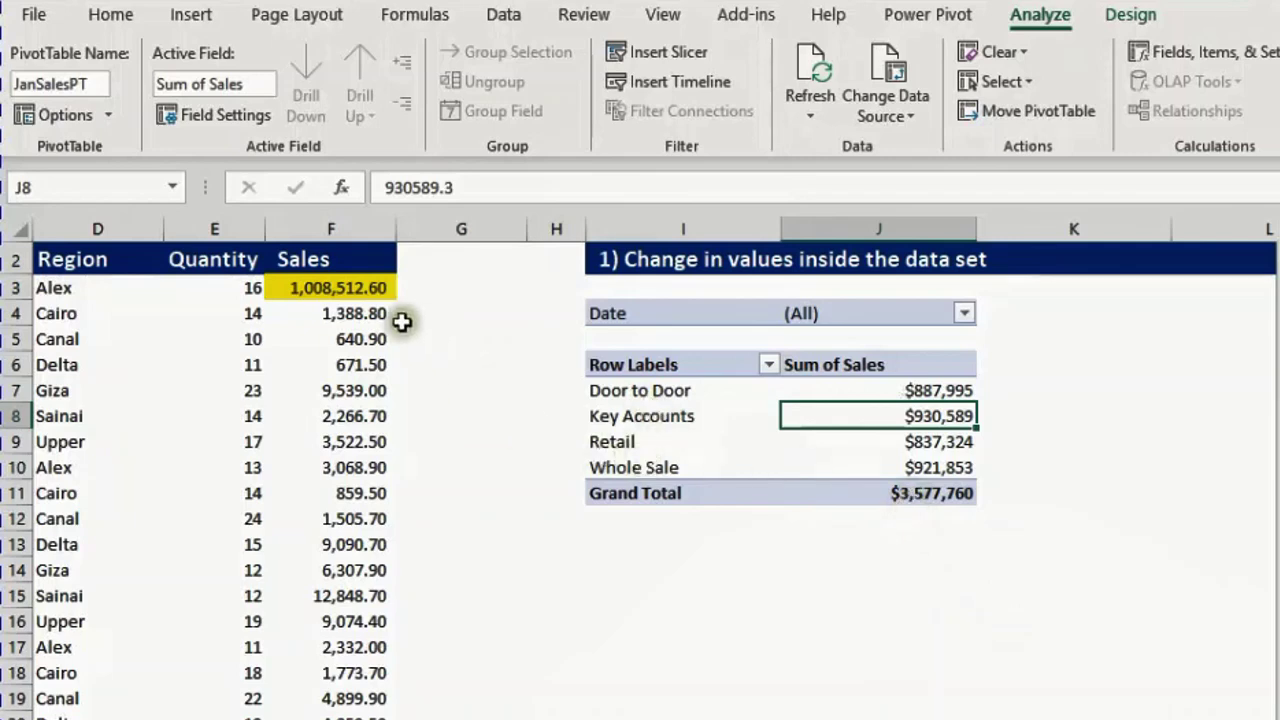
{"action": "left_click", "coordinate": [374, 289]}
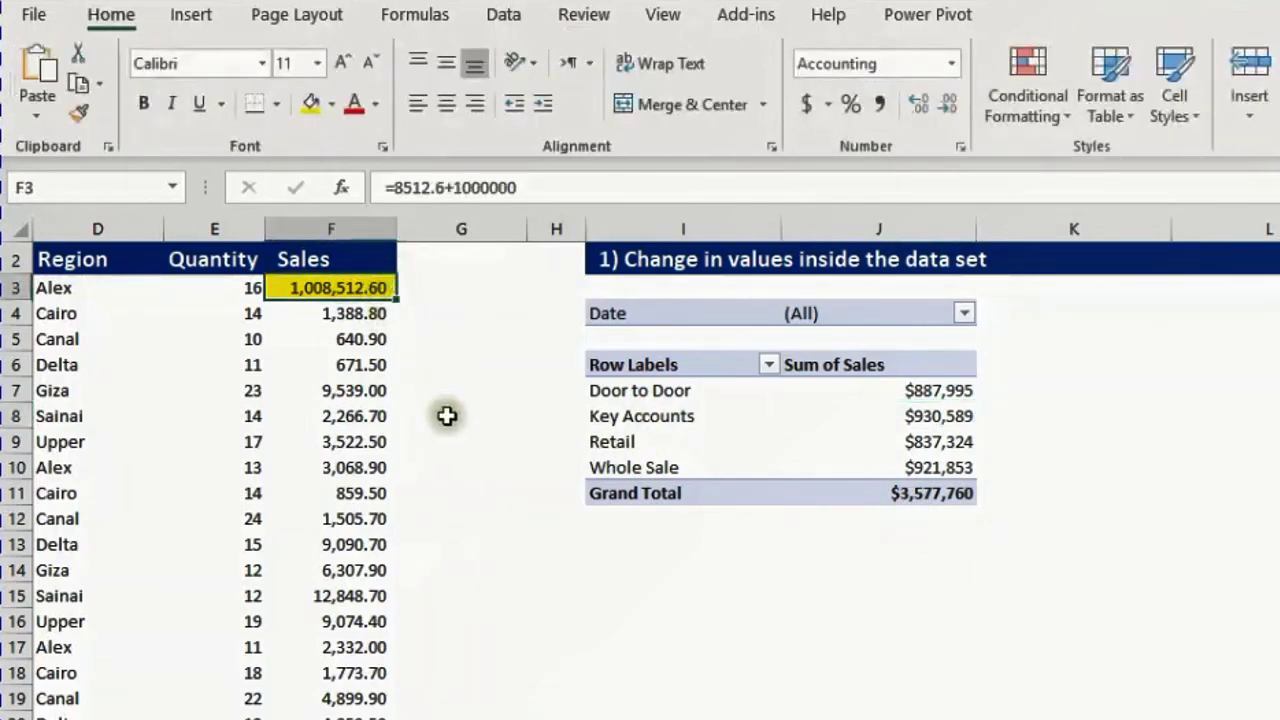
{"action": "key", "text": "ctrl+z"}
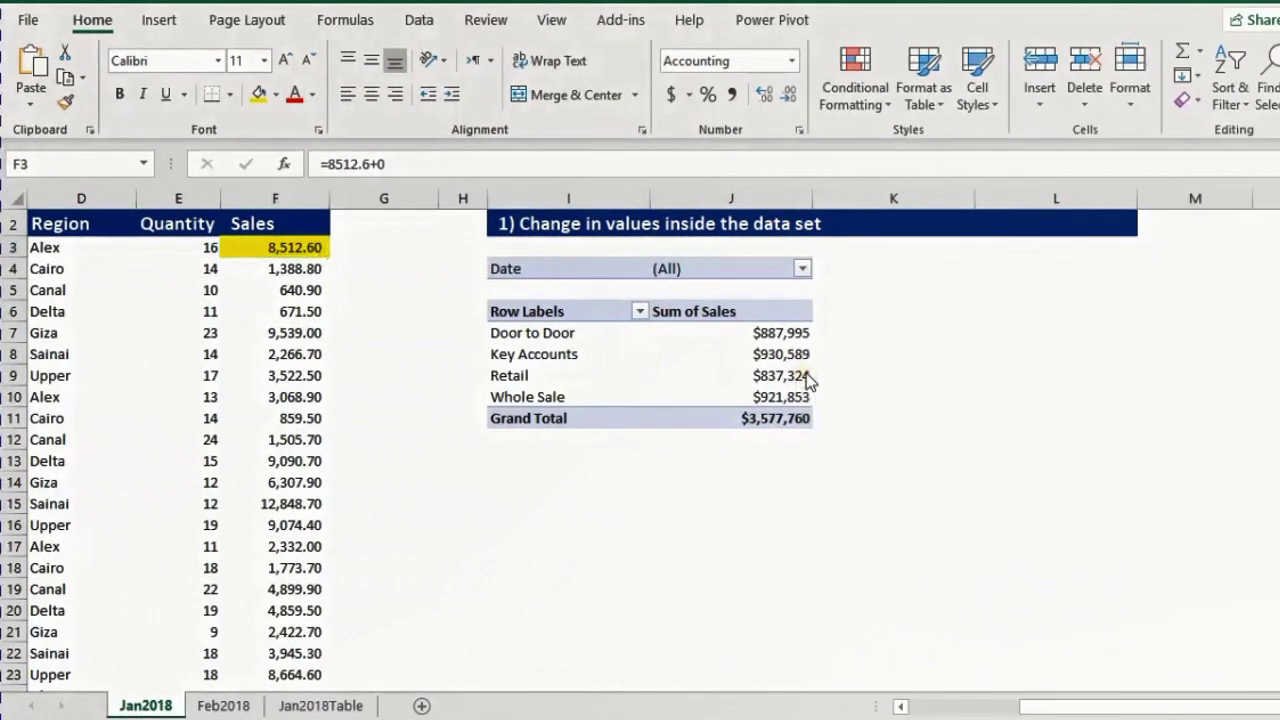
Copy the JanSalesPT pivot table from its Date filter through Grand Total
{"action": "scroll", "coordinate": [806, 375], "scroll_direction": "down", "scroll_amount": 2}
{"action": "scroll", "coordinate": [809, 381], "scroll_direction": "down", "scroll_amount": 1}
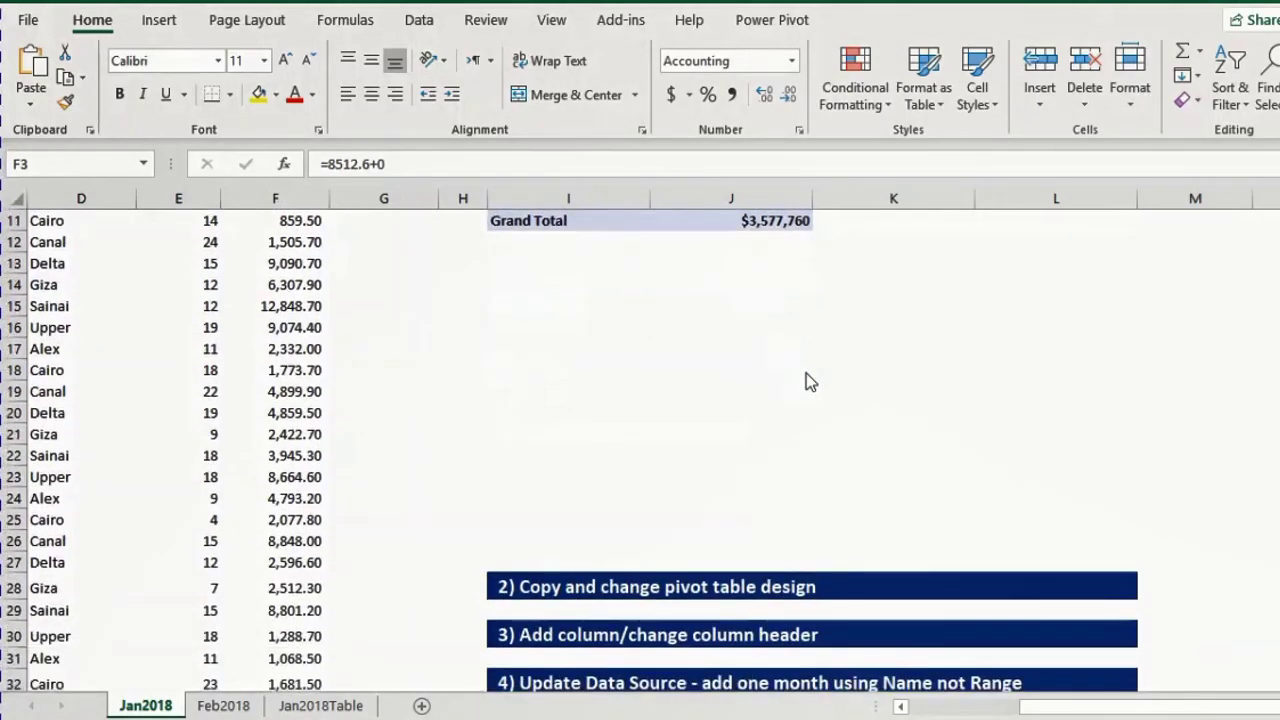
{"action": "scroll", "coordinate": [807, 372], "scroll_direction": "up", "scroll_amount": 3}
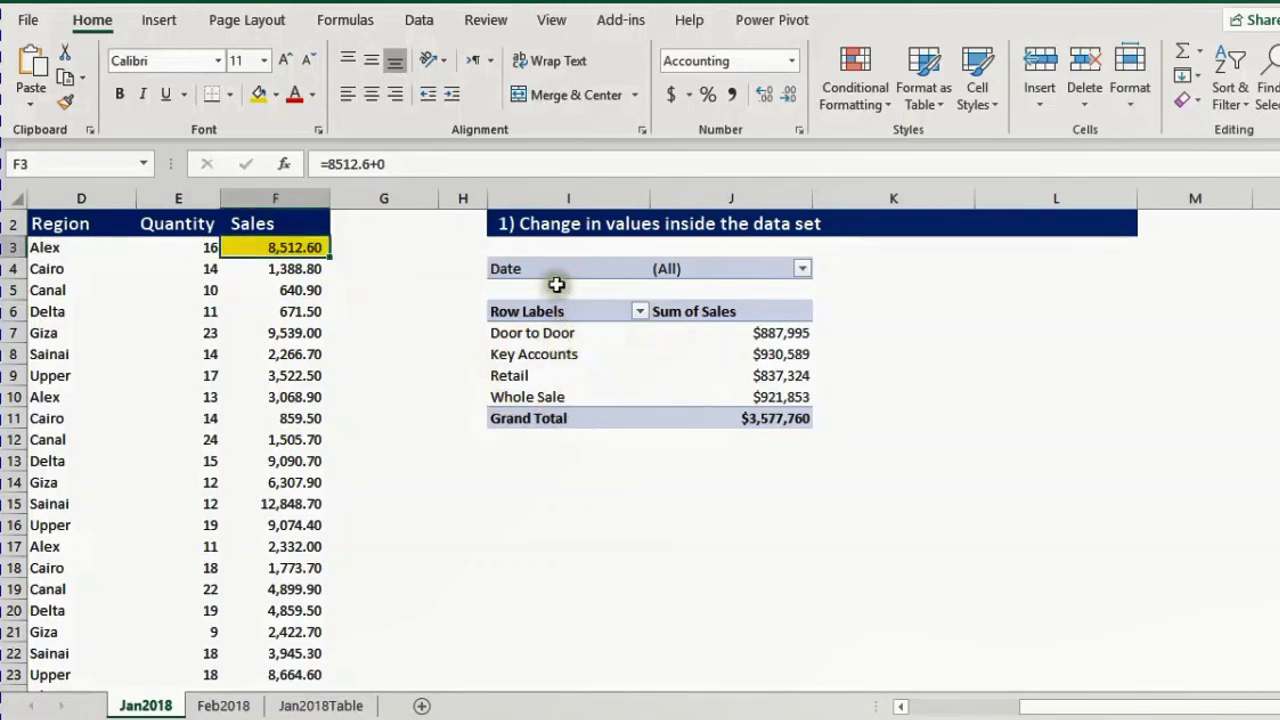
{"action": "left_click_drag", "start_coordinate": [551, 266], "coordinate": [740, 418]}
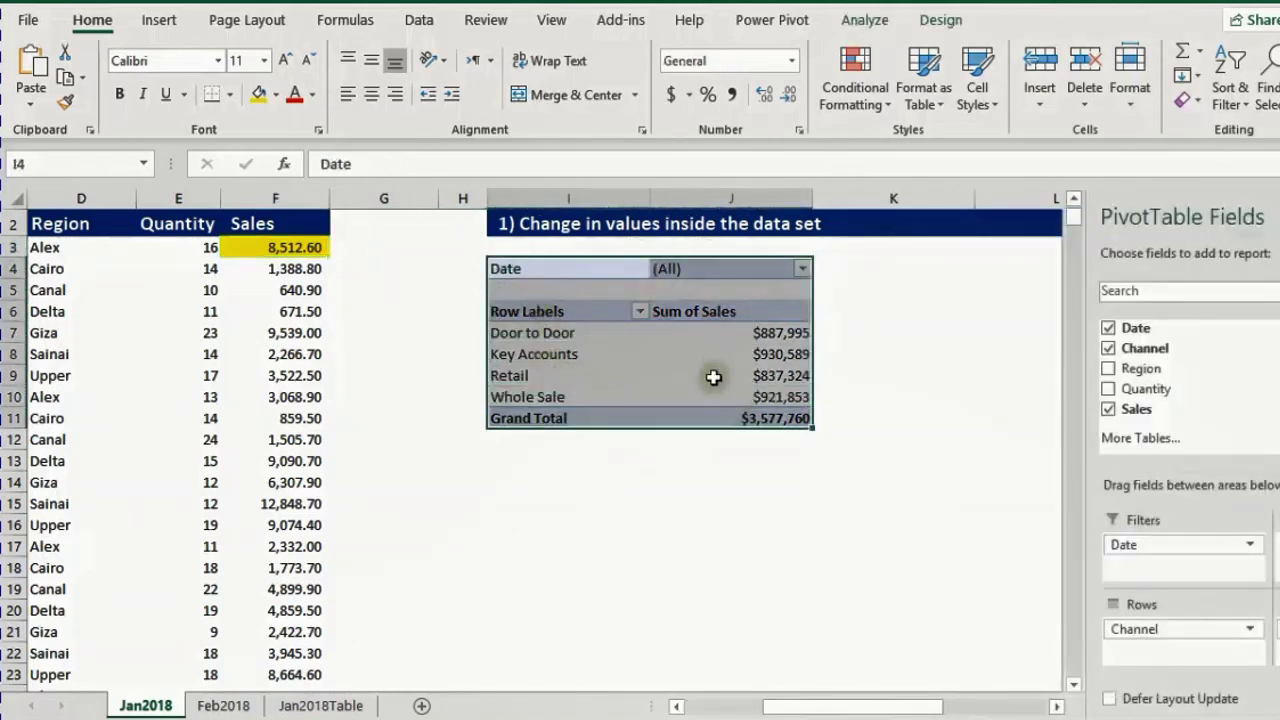
{"action": "mouse_move", "coordinate": [690, 420]}
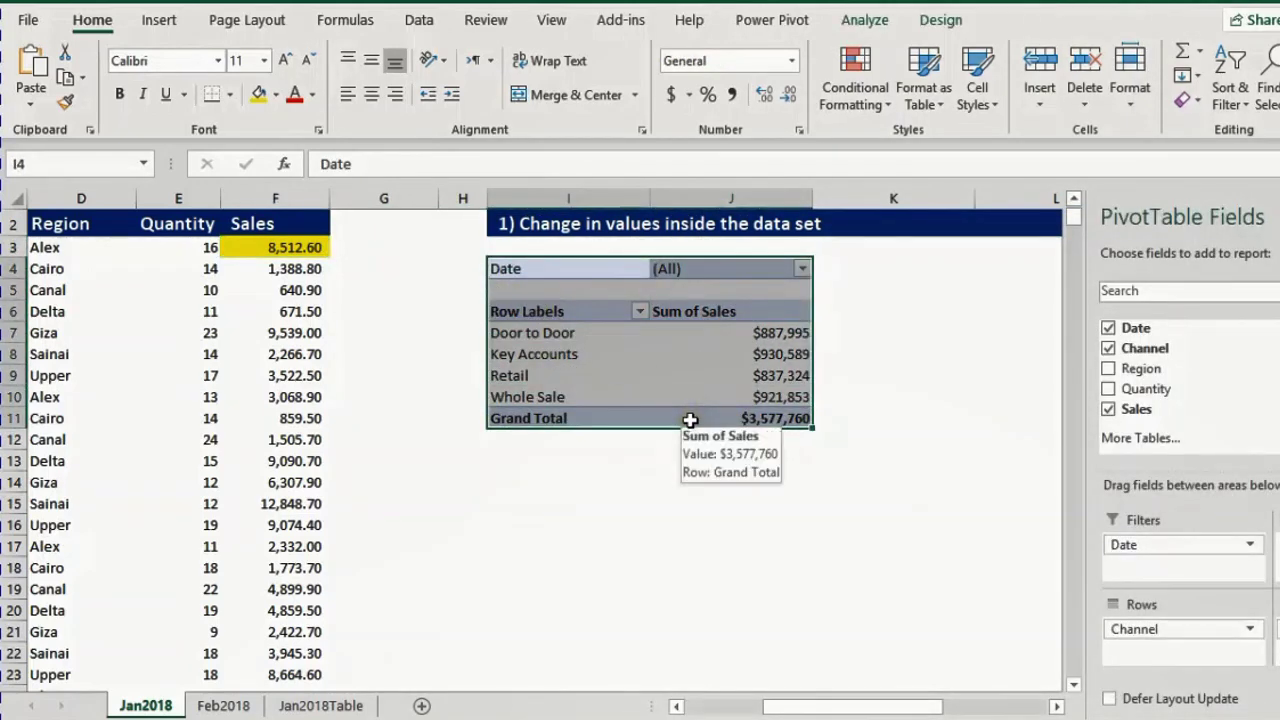
{"action": "key", "text": "ctrl+c"}
{"action": "scroll", "coordinate": [677, 414], "scroll_direction": "down", "scroll_amount": 6}
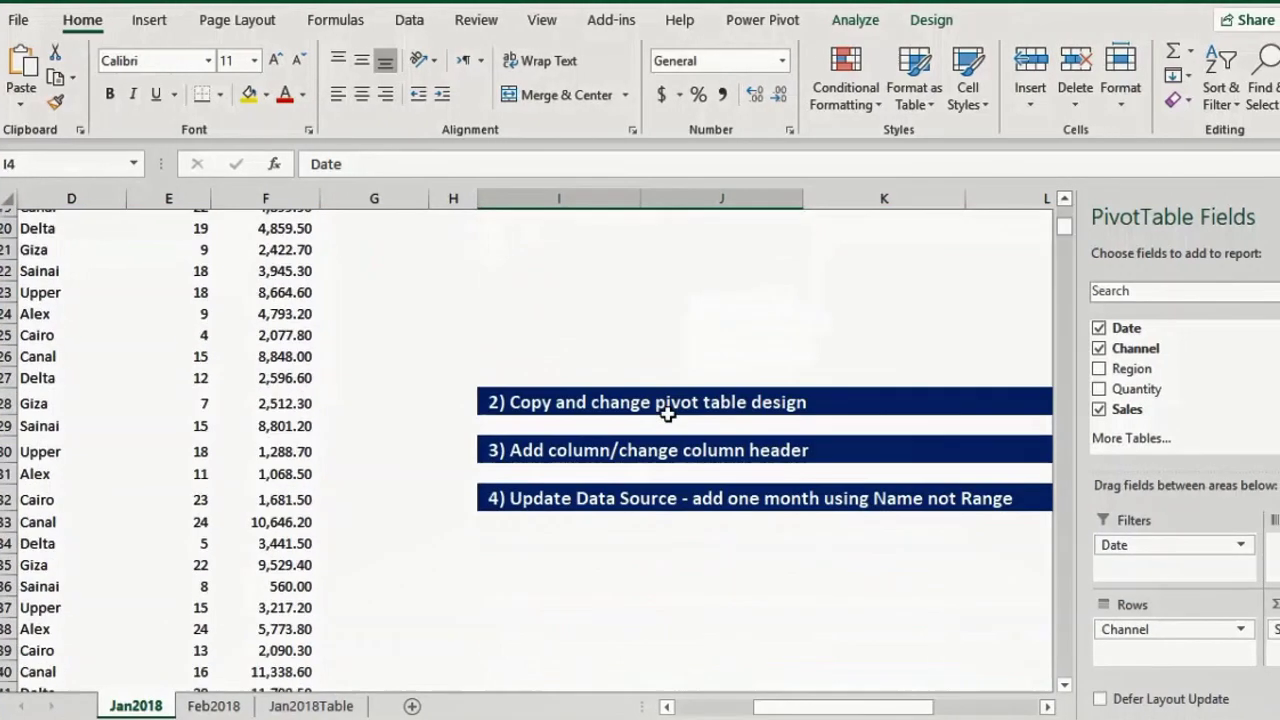
Paste the copied pivot table at cell I35
{"action": "left_click", "coordinate": [545, 562]}
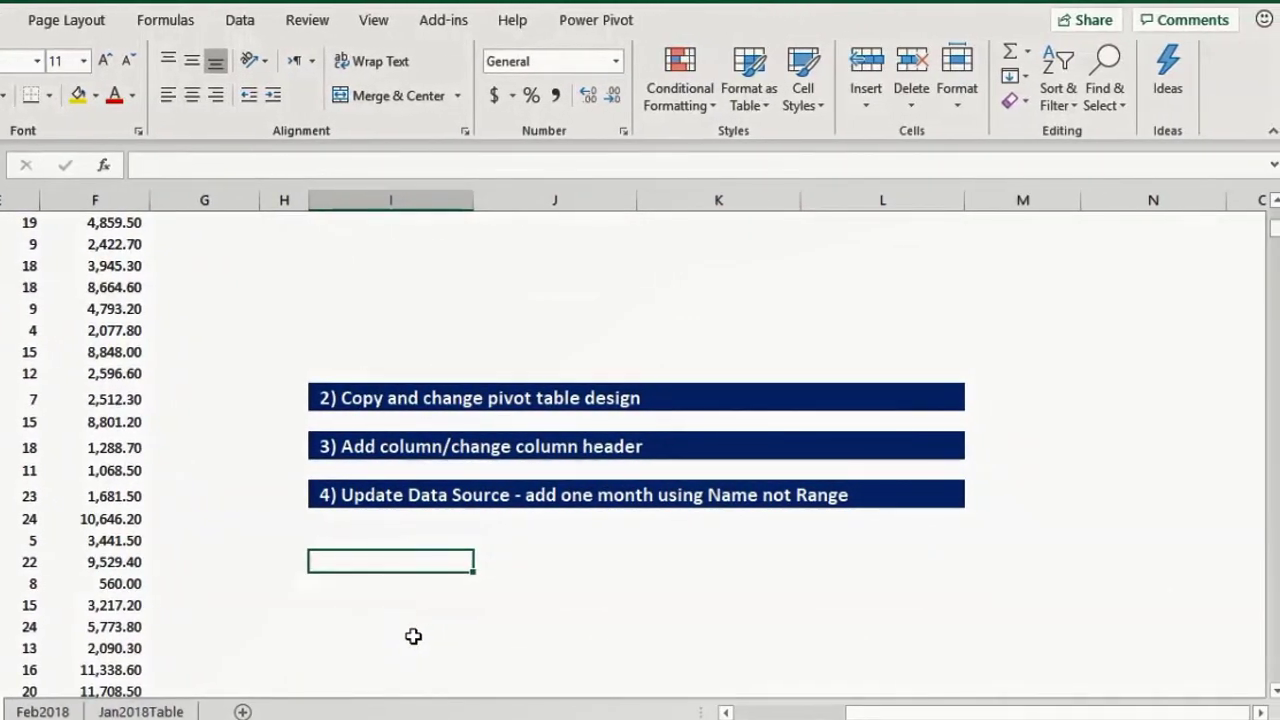
{"action": "key", "text": "ctrl+v"}
{"action": "scroll", "coordinate": [437, 557], "scroll_direction": "down", "scroll_amount": 2}
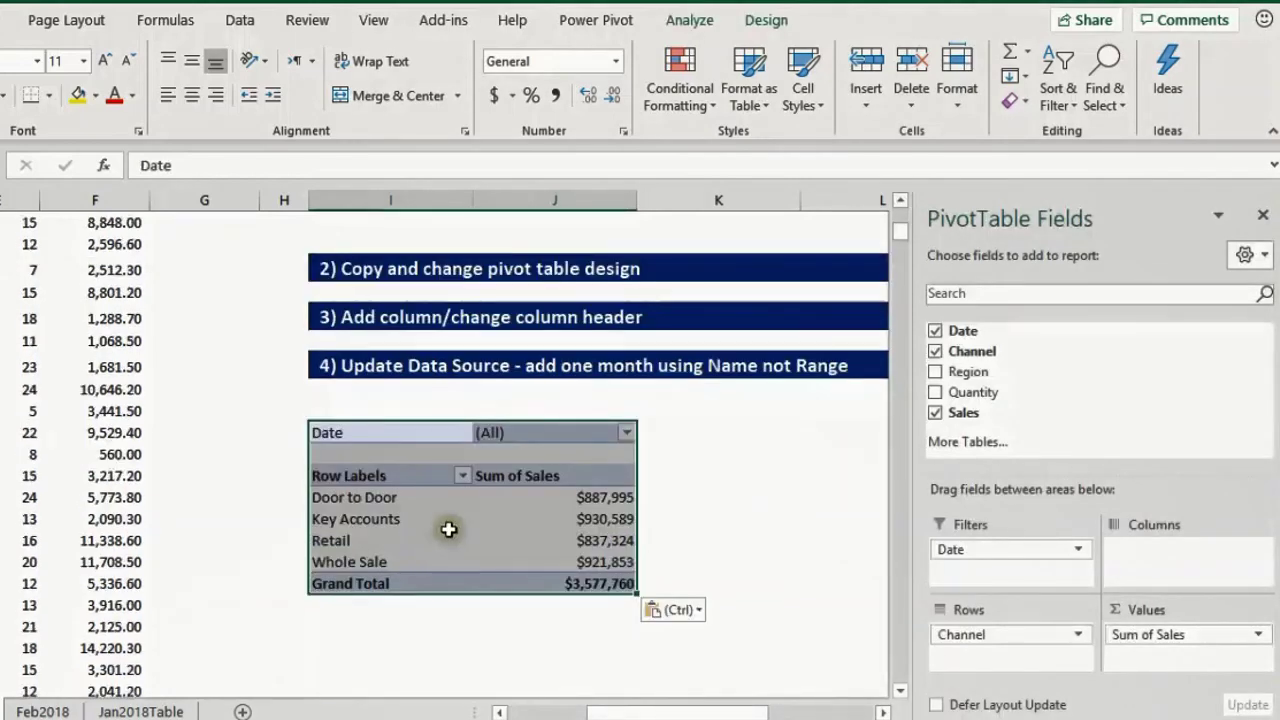
{"action": "scroll", "coordinate": [448, 529], "scroll_direction": "up", "scroll_amount": 8}
{"action": "scroll", "coordinate": [448, 529], "scroll_direction": "down", "scroll_amount": 5}
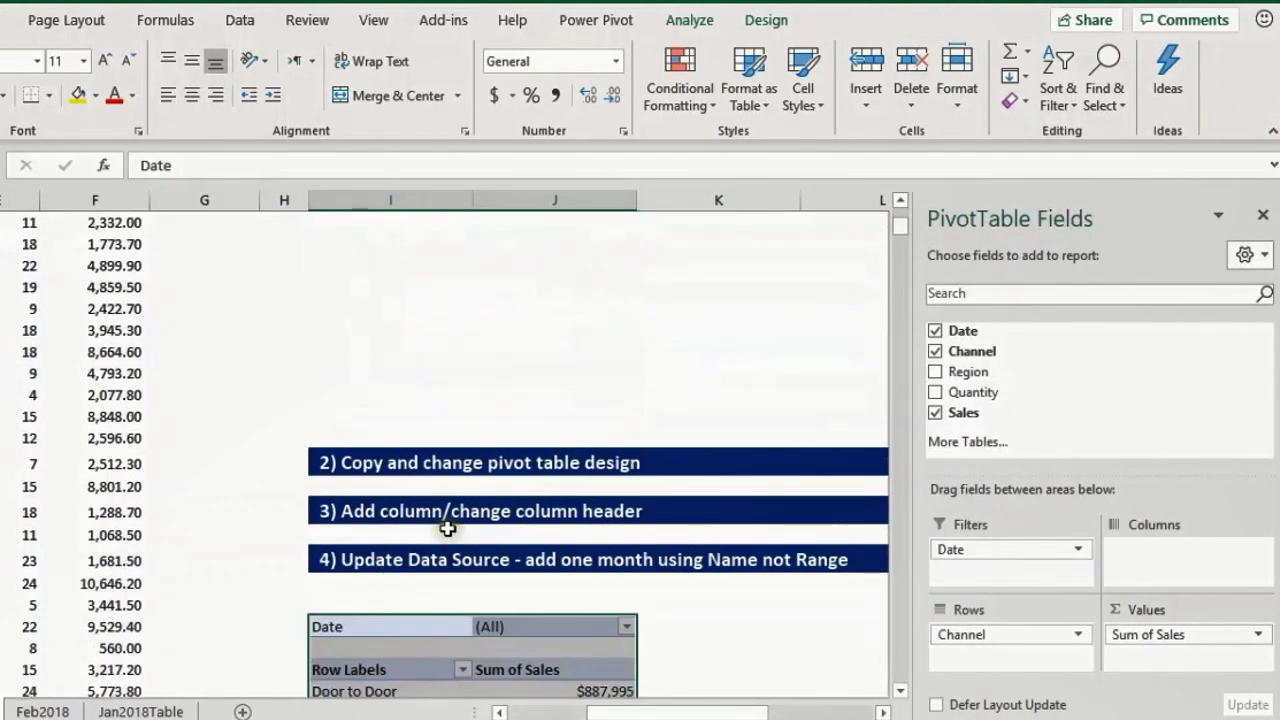
{"action": "scroll", "coordinate": [448, 529], "scroll_direction": "down", "scroll_amount": 3}
Swap Channel for Region in the copy's rows, giving seven regions totalling $3,577,760
{"action": "left_click", "coordinate": [606, 518]}
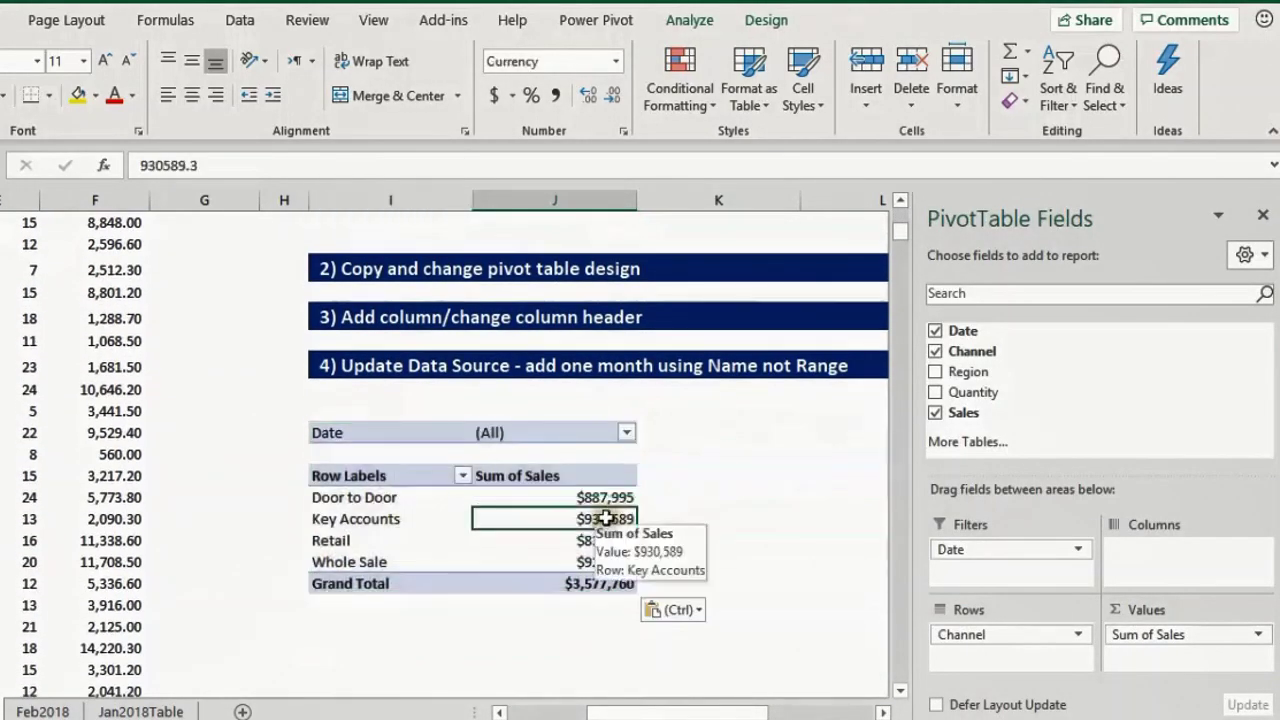
{"action": "left_click_drag", "start_coordinate": [984, 412], "coordinate": [523, 480]}
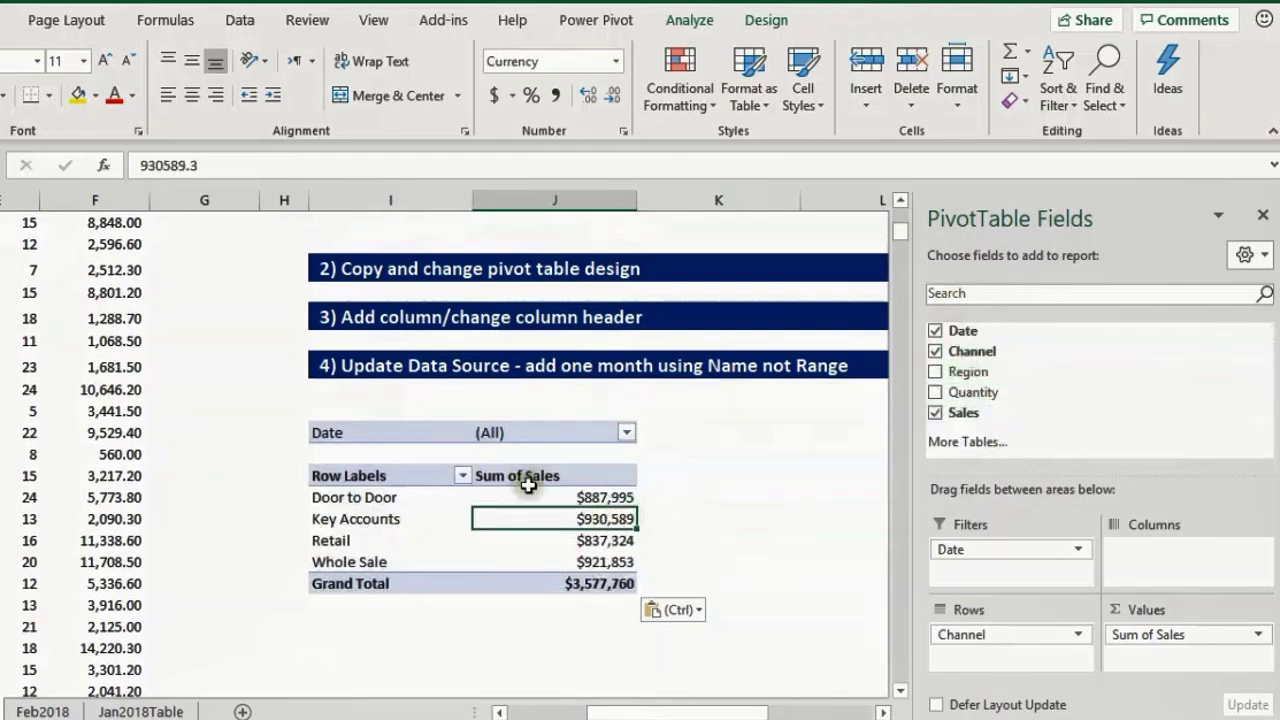
{"action": "left_click_drag", "start_coordinate": [940, 353], "coordinate": [938, 364]}
{"action": "left_click", "coordinate": [936, 358]}
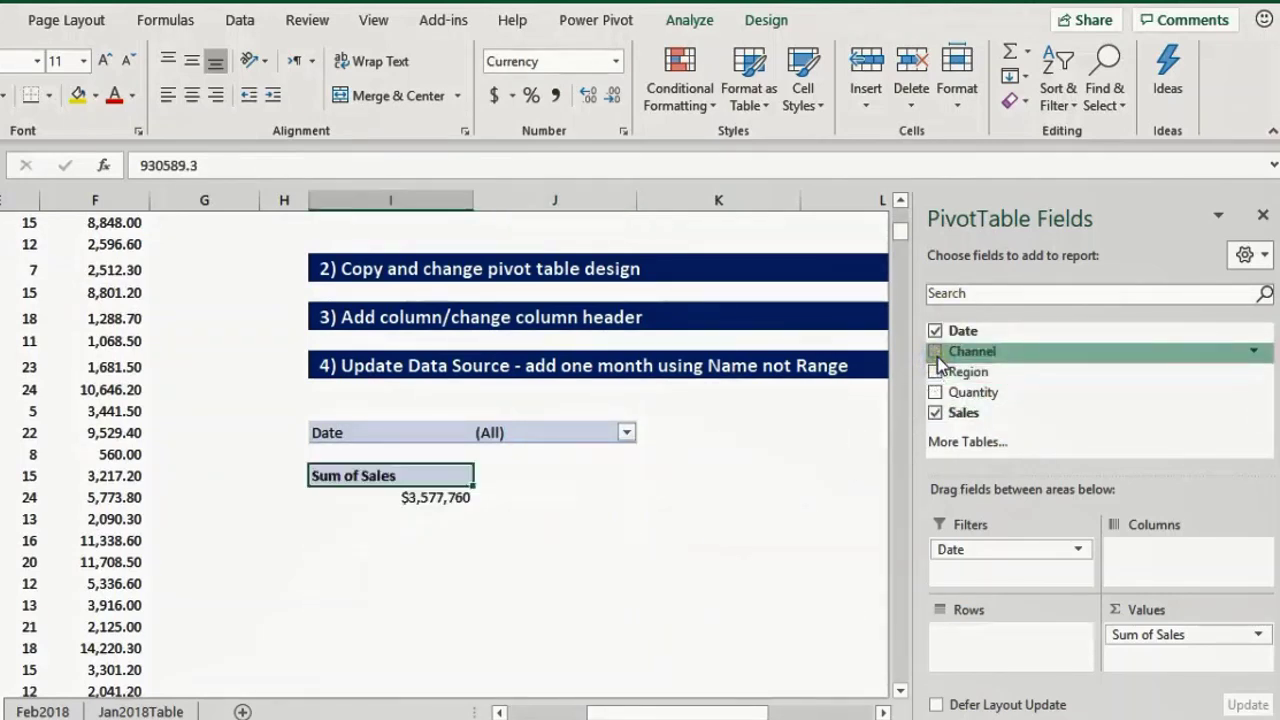
{"action": "left_click", "coordinate": [934, 375]}
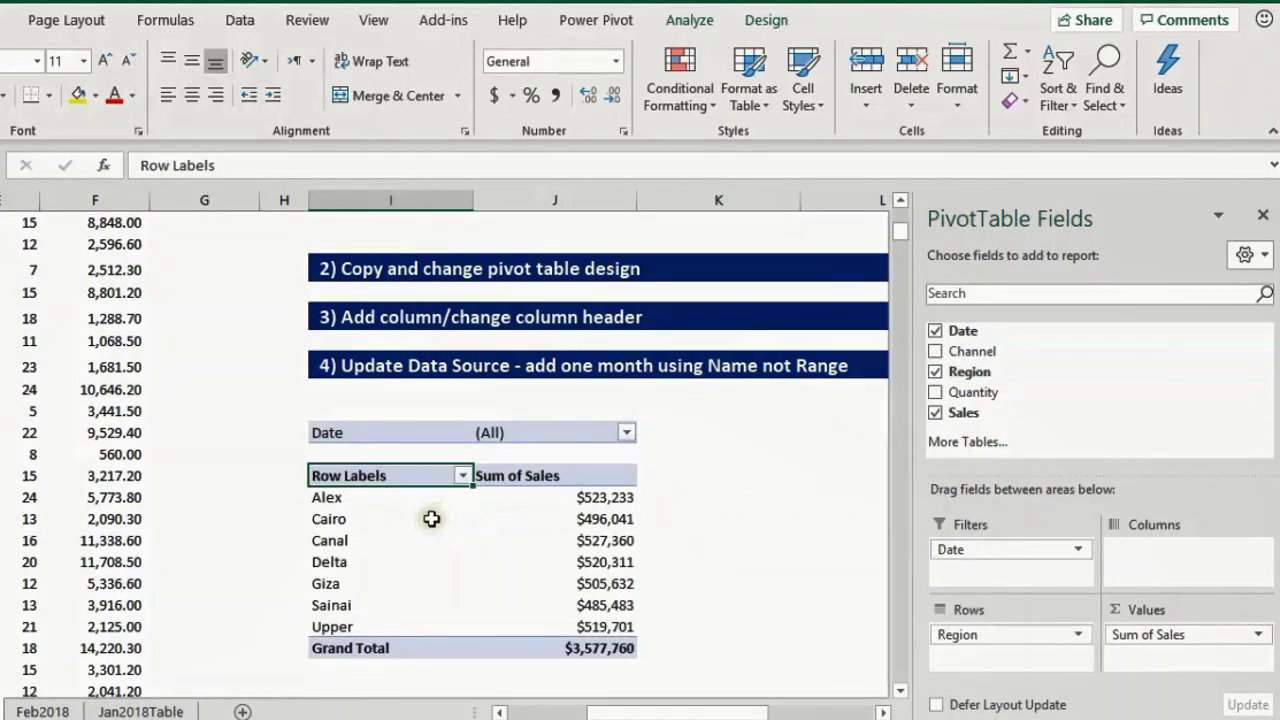
{"action": "scroll", "coordinate": [470, 560], "scroll_direction": "up", "scroll_amount": 1}
{"action": "scroll", "coordinate": [470, 560], "scroll_direction": "down", "scroll_amount": 1}
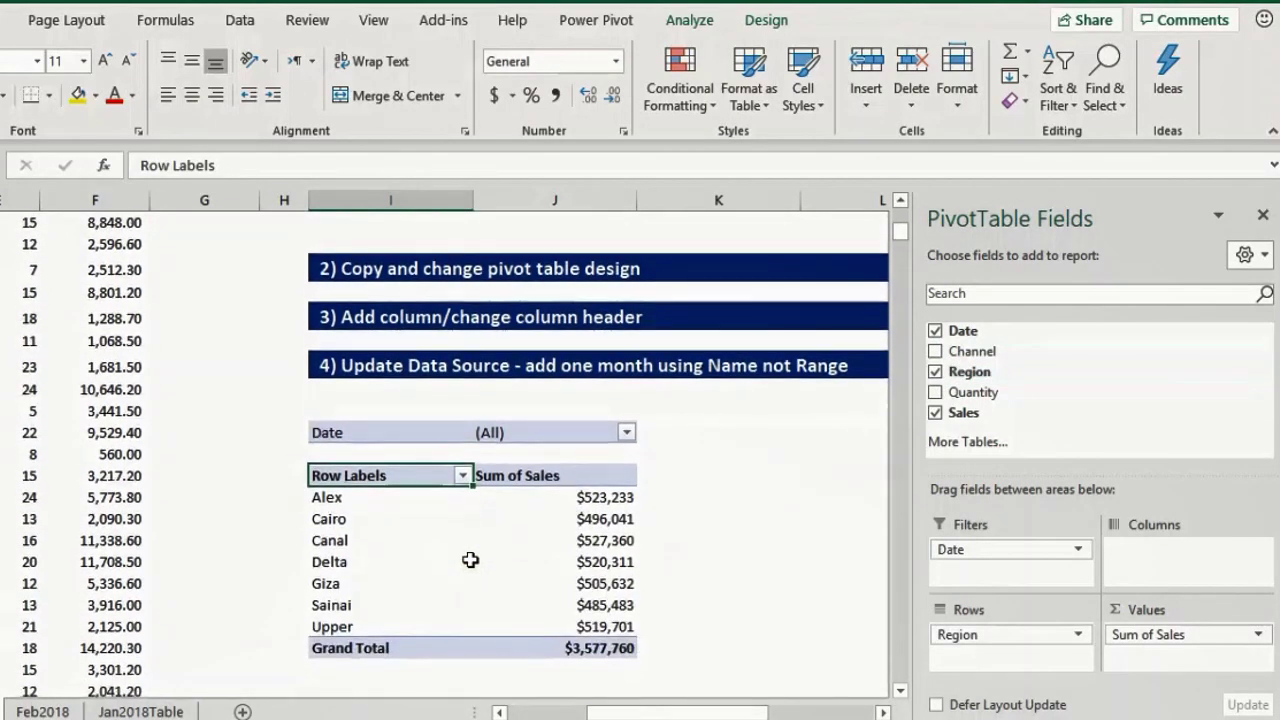
{"action": "scroll", "coordinate": [470, 560], "scroll_direction": "down", "scroll_amount": 1}
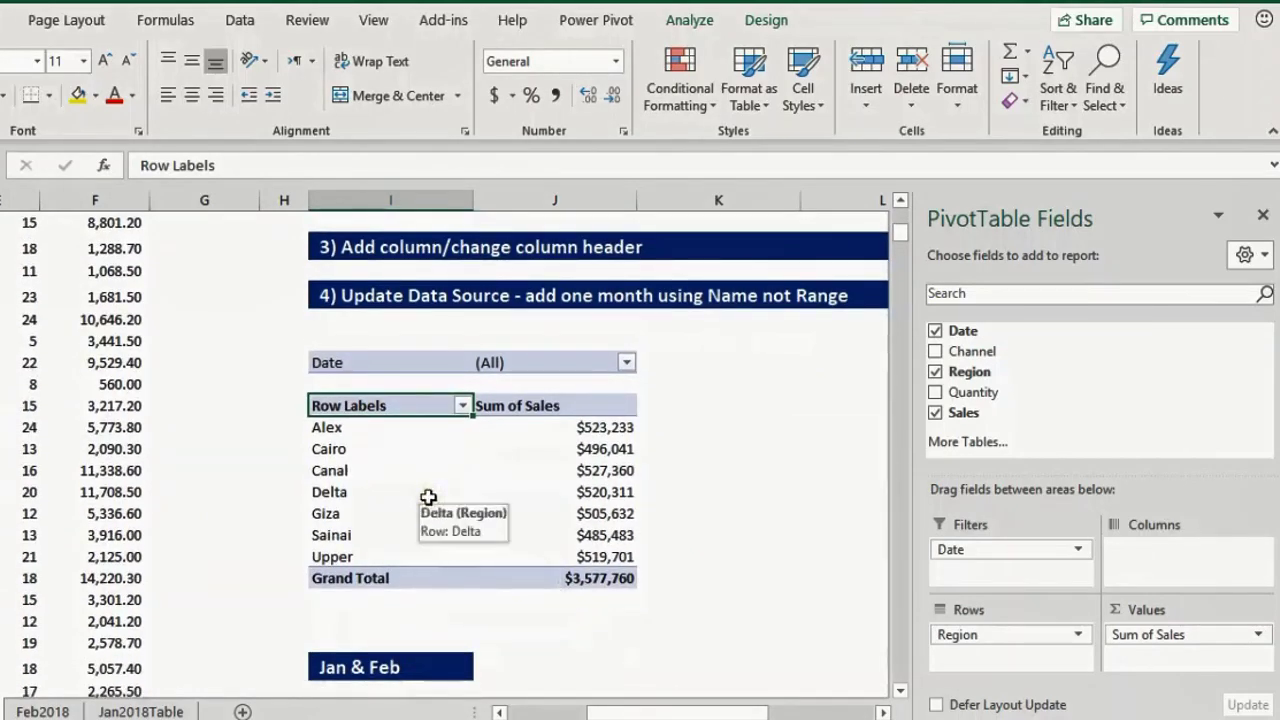
{"action": "scroll", "coordinate": [428, 497], "scroll_direction": "up", "scroll_amount": 15}
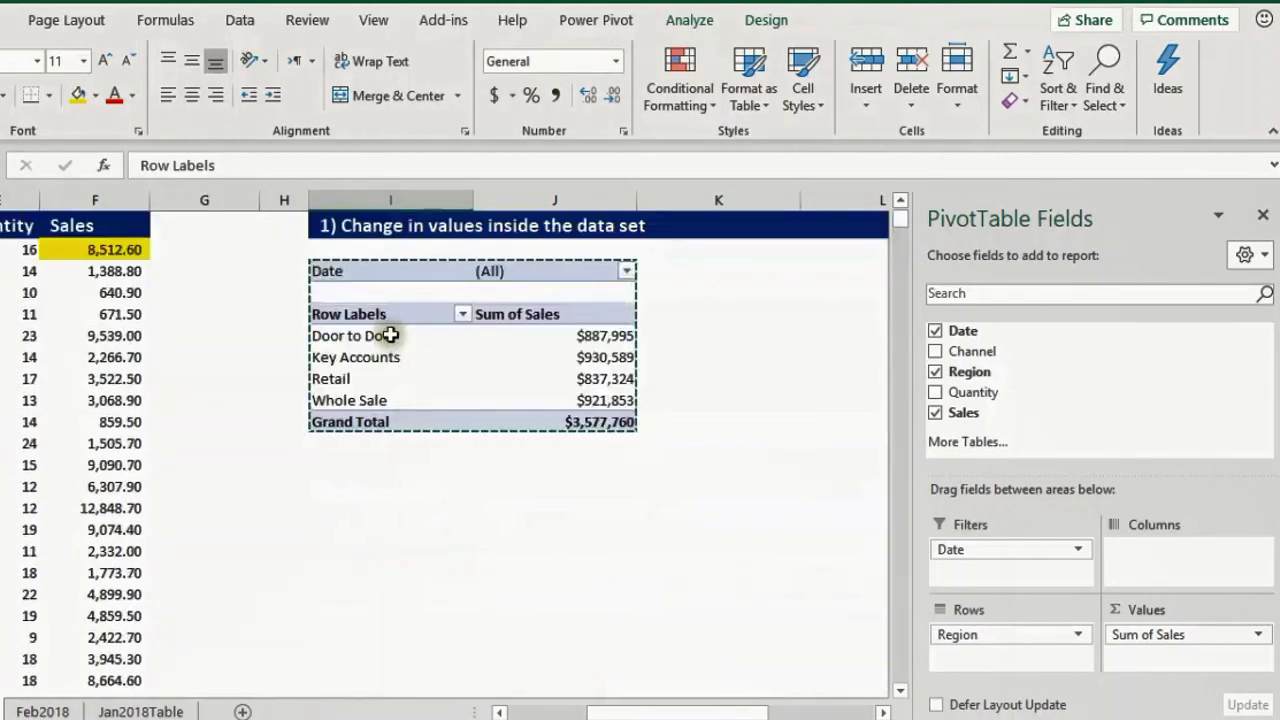
{"action": "scroll", "coordinate": [360, 489], "scroll_direction": "down", "scroll_amount": 9}
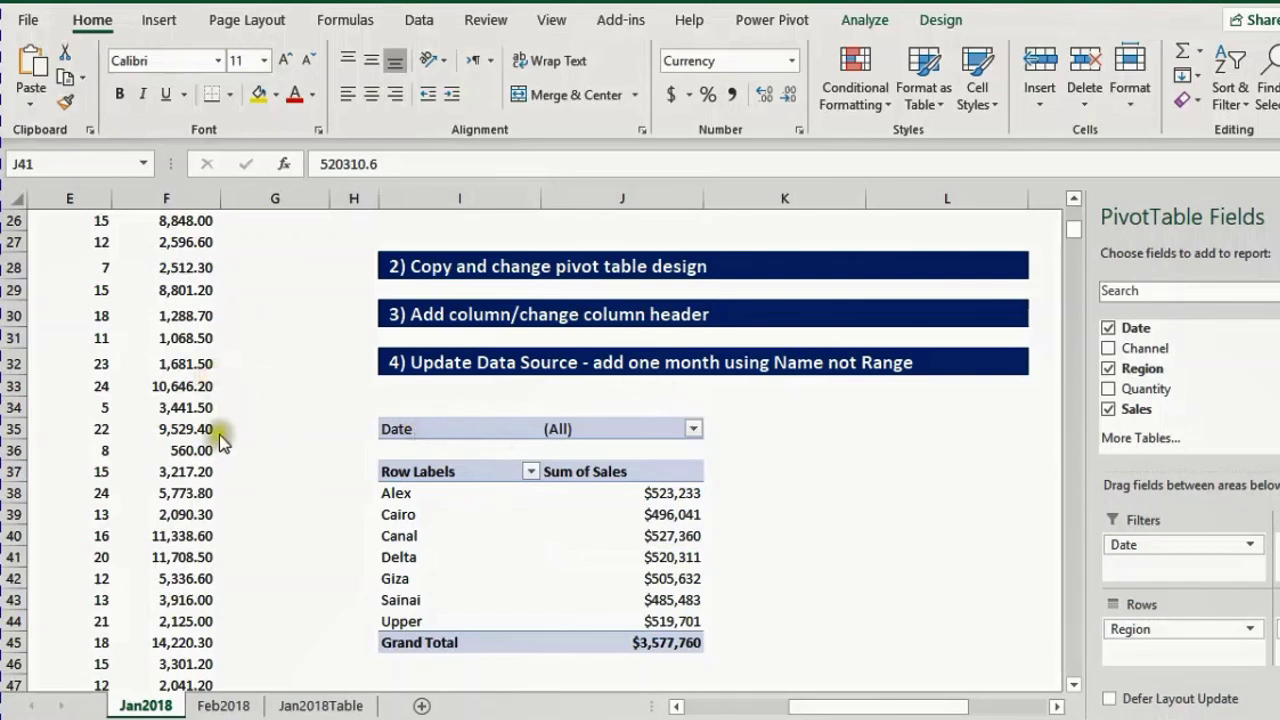
Move to the empty cell beside the Sales header at the top of the data
{"action": "left_click", "coordinate": [165, 452]}
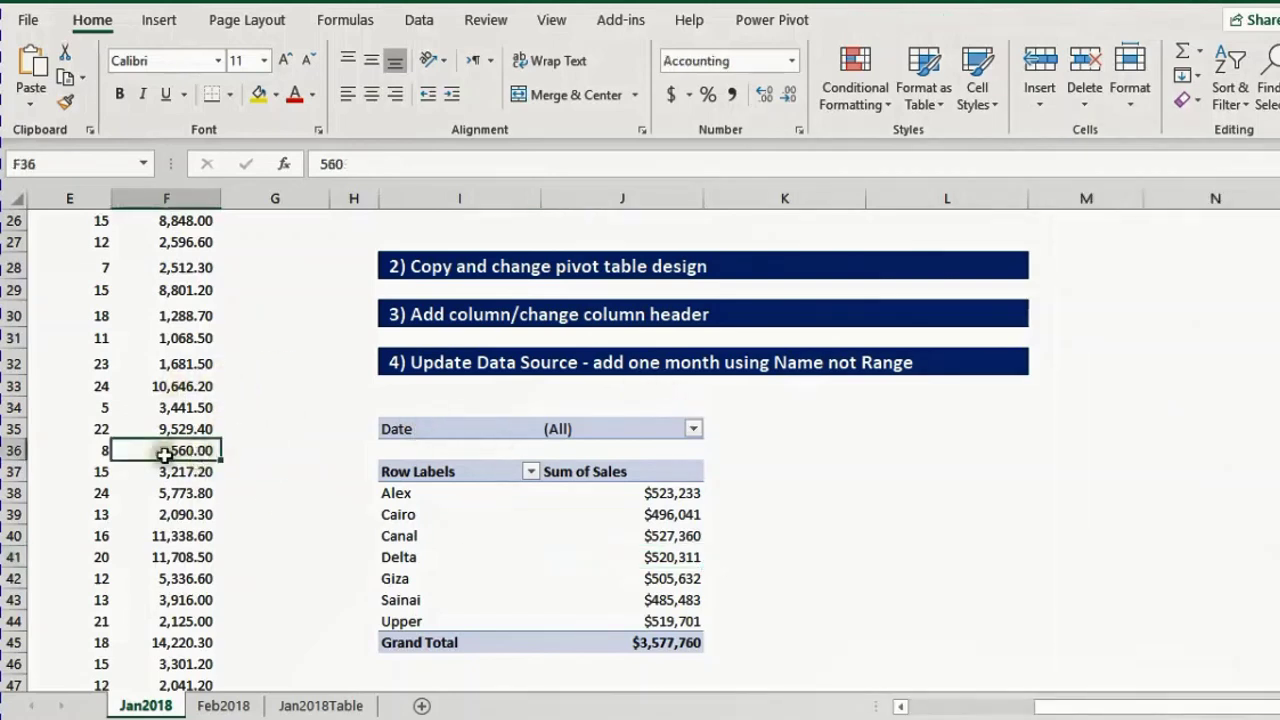
{"action": "key", "text": "ctrl+Up"}
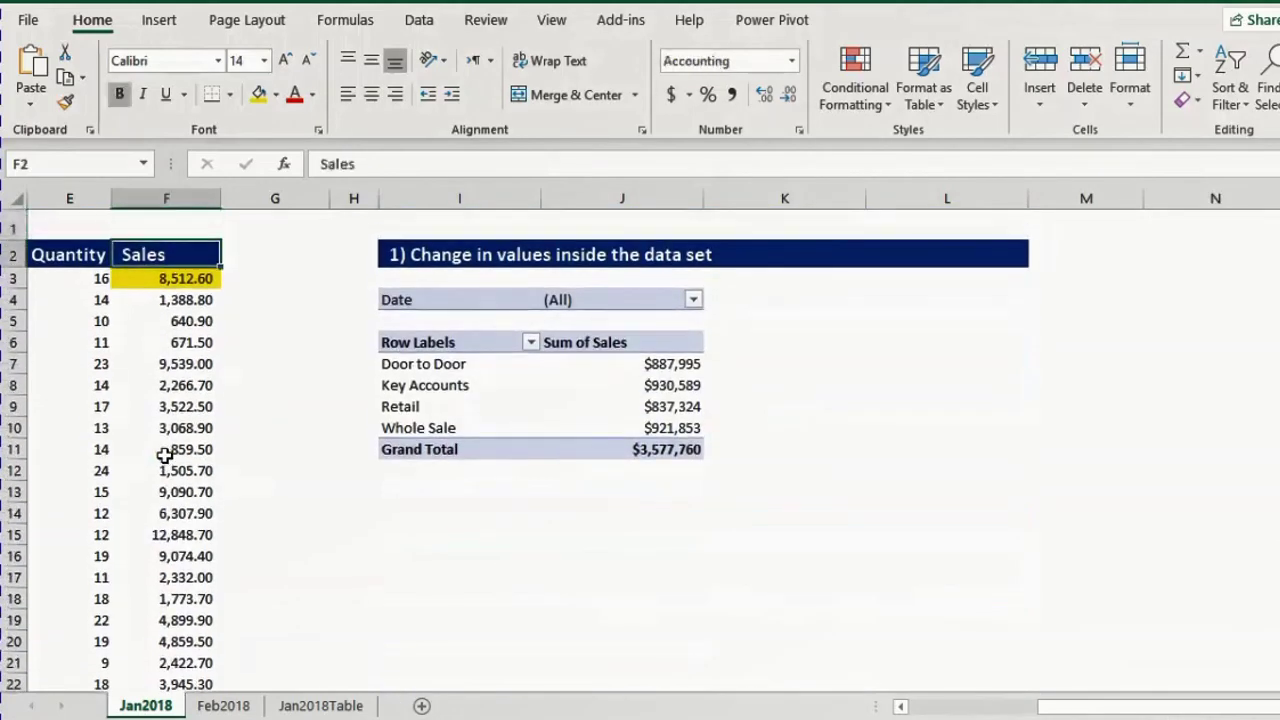
{"action": "key", "text": "Right"}
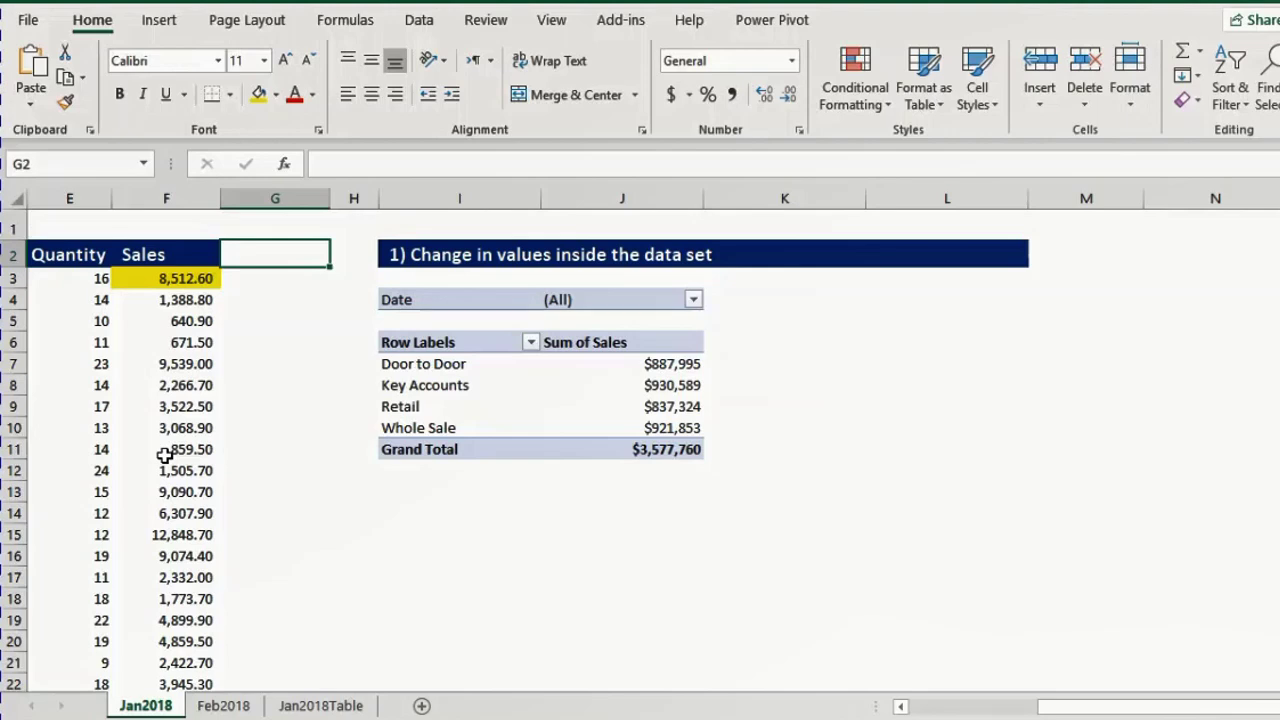
Head column G 'Discounted Sales', autofit it, and fill =F3*0.9 down from G3
{"action": "type", "text": "Di"}
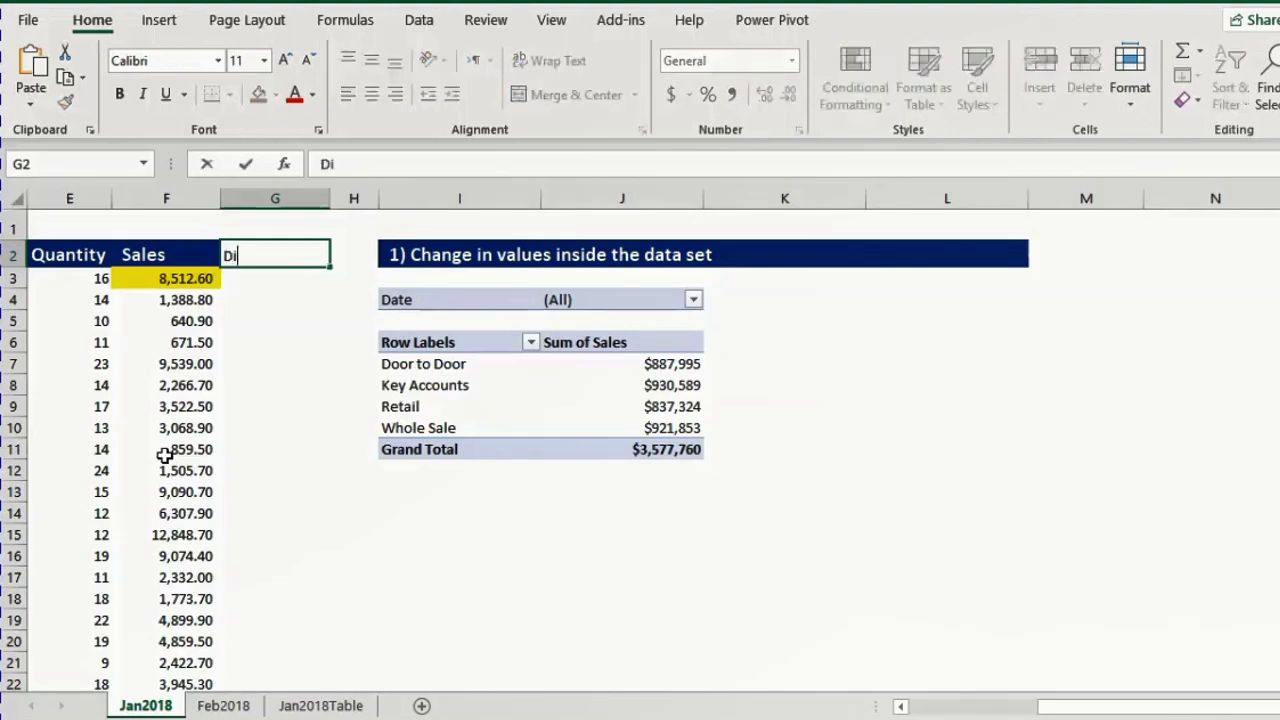
{"action": "type", "text": "scounted S"}
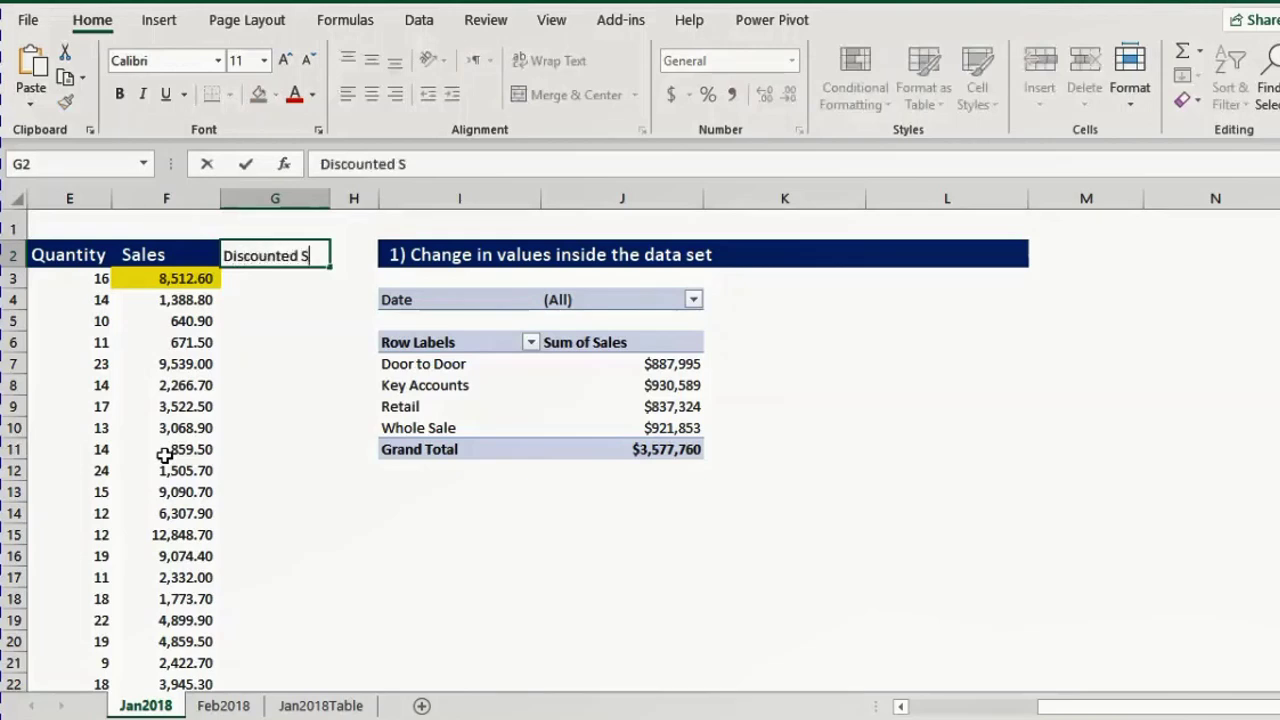
{"action": "type", "text": "al"}
{"action": "key", "text": "Return"}
{"action": "double_click", "coordinate": [330, 198]}
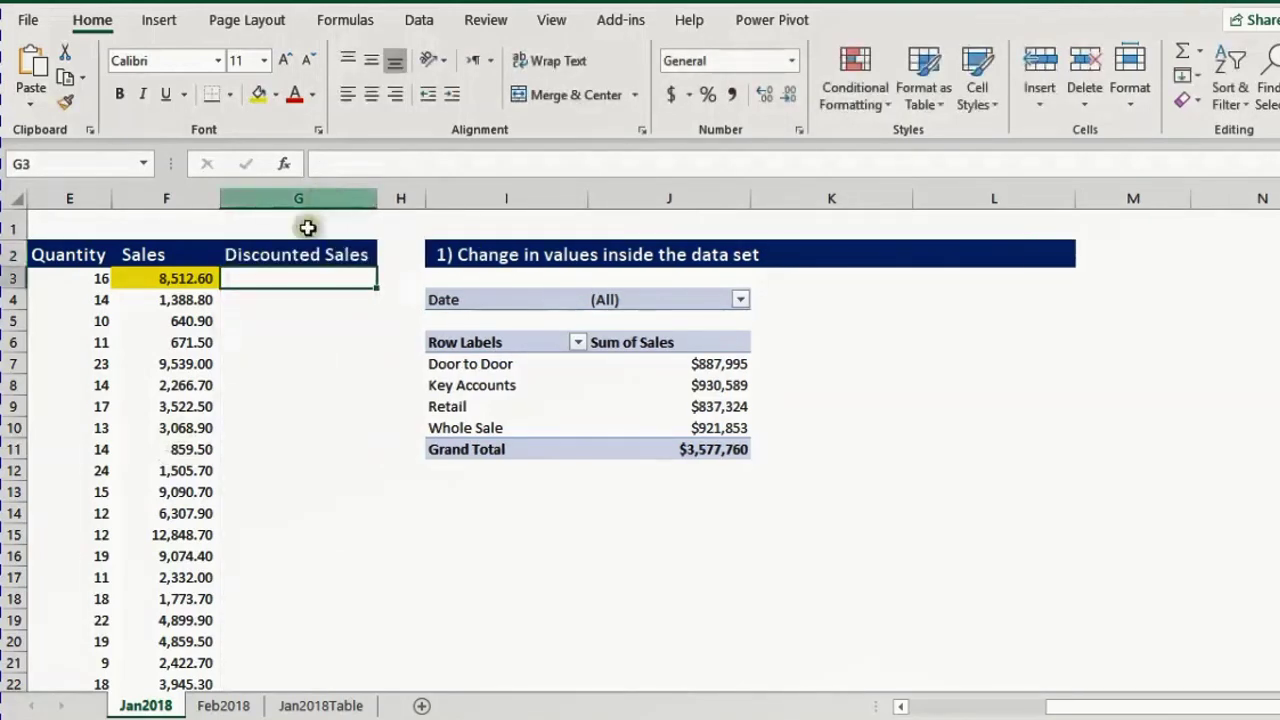
{"action": "type", "text": "="}
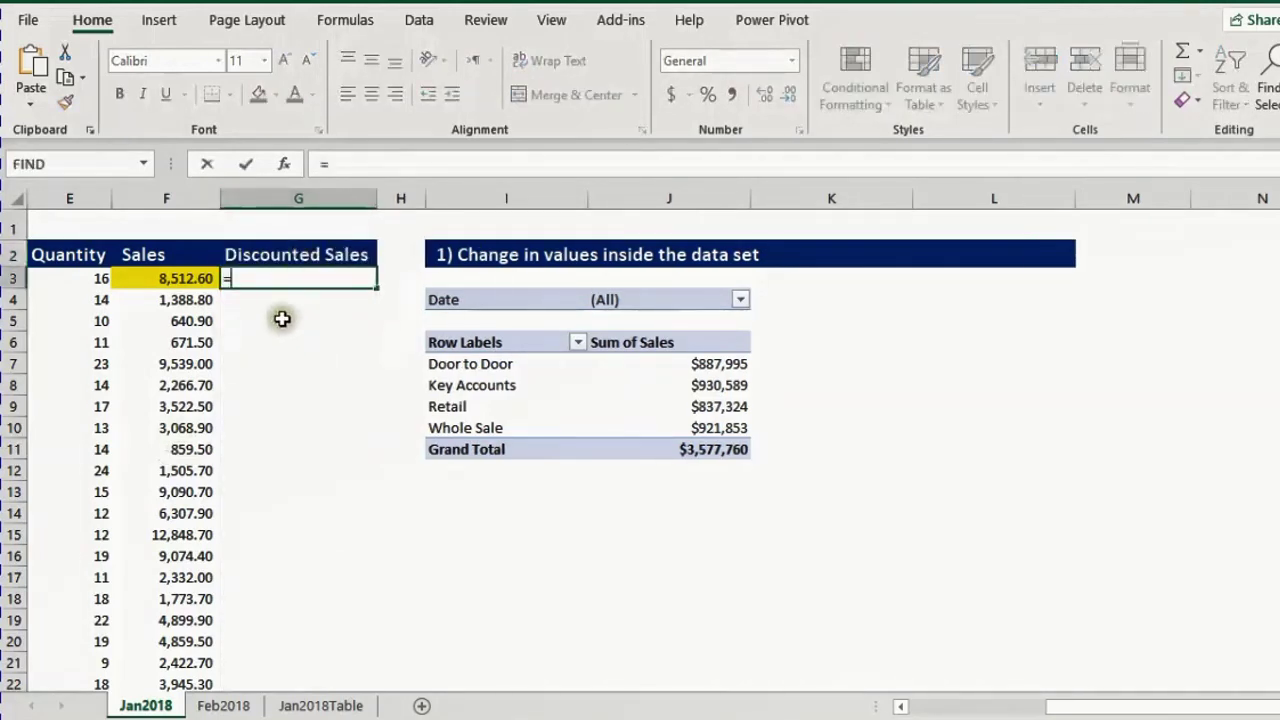
{"action": "left_click", "coordinate": [190, 277]}
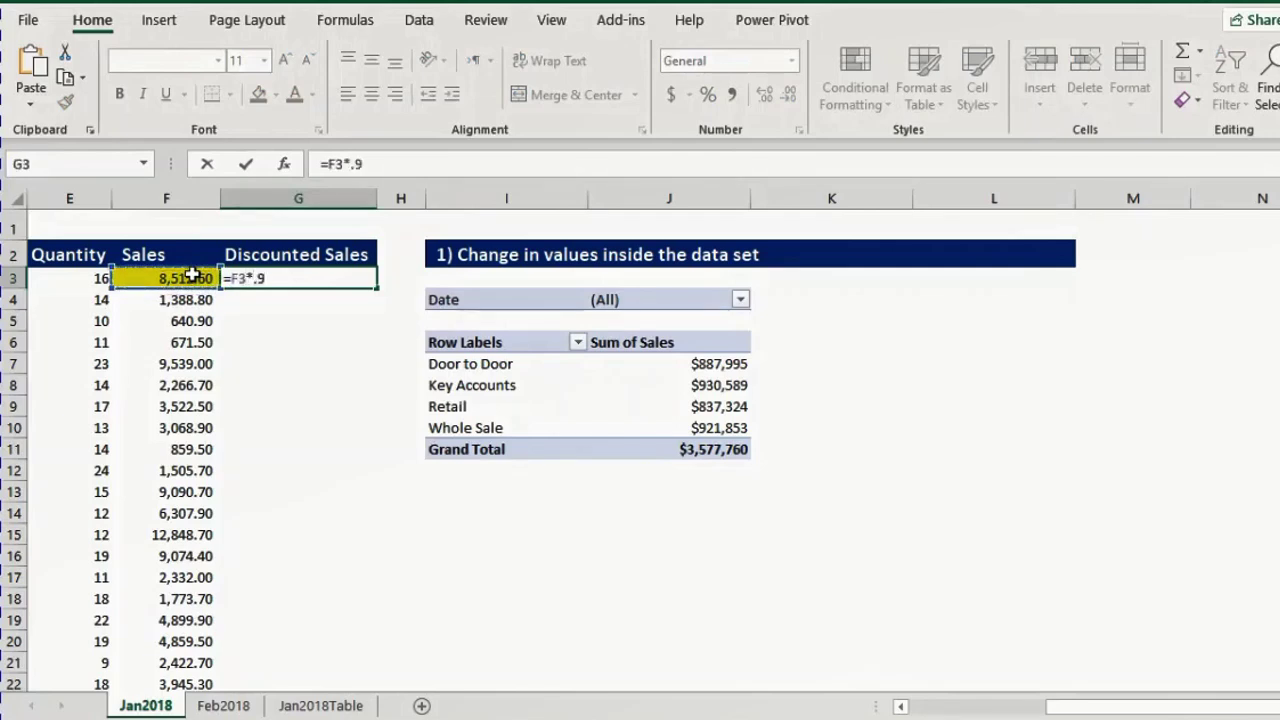
{"action": "key", "text": "ctrl+Return"}
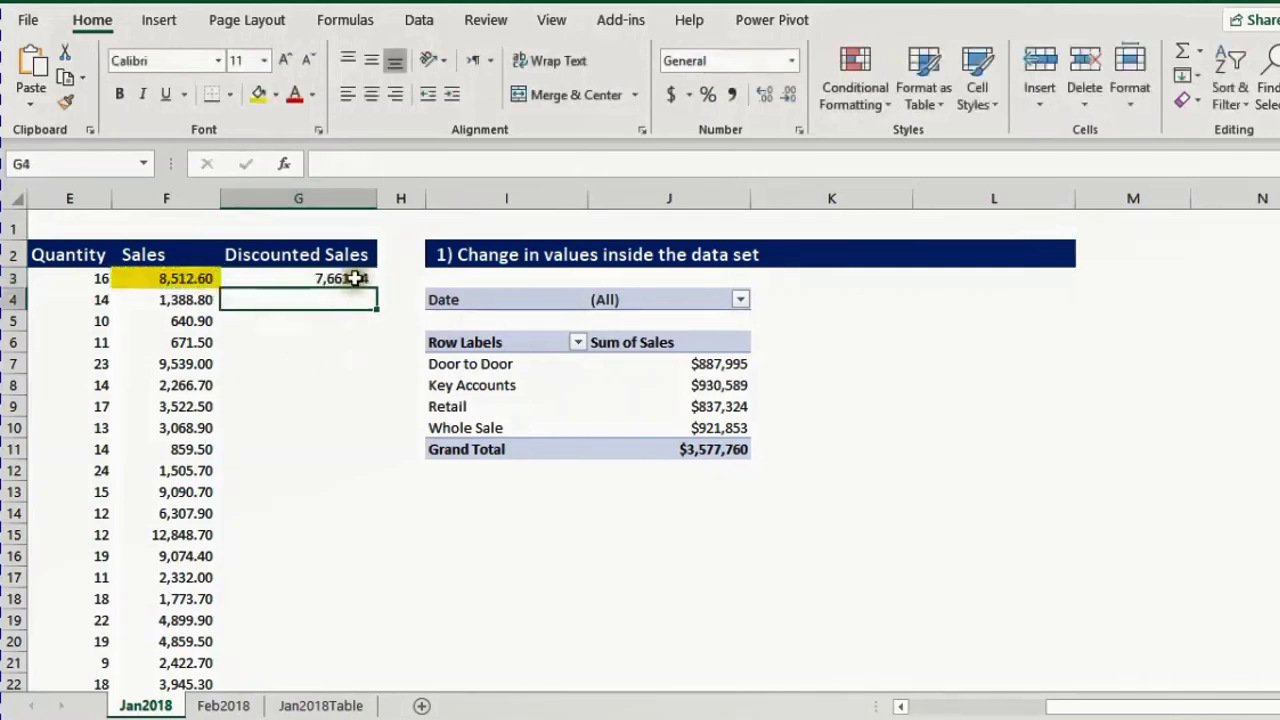
{"action": "double_click", "coordinate": [374, 288]}
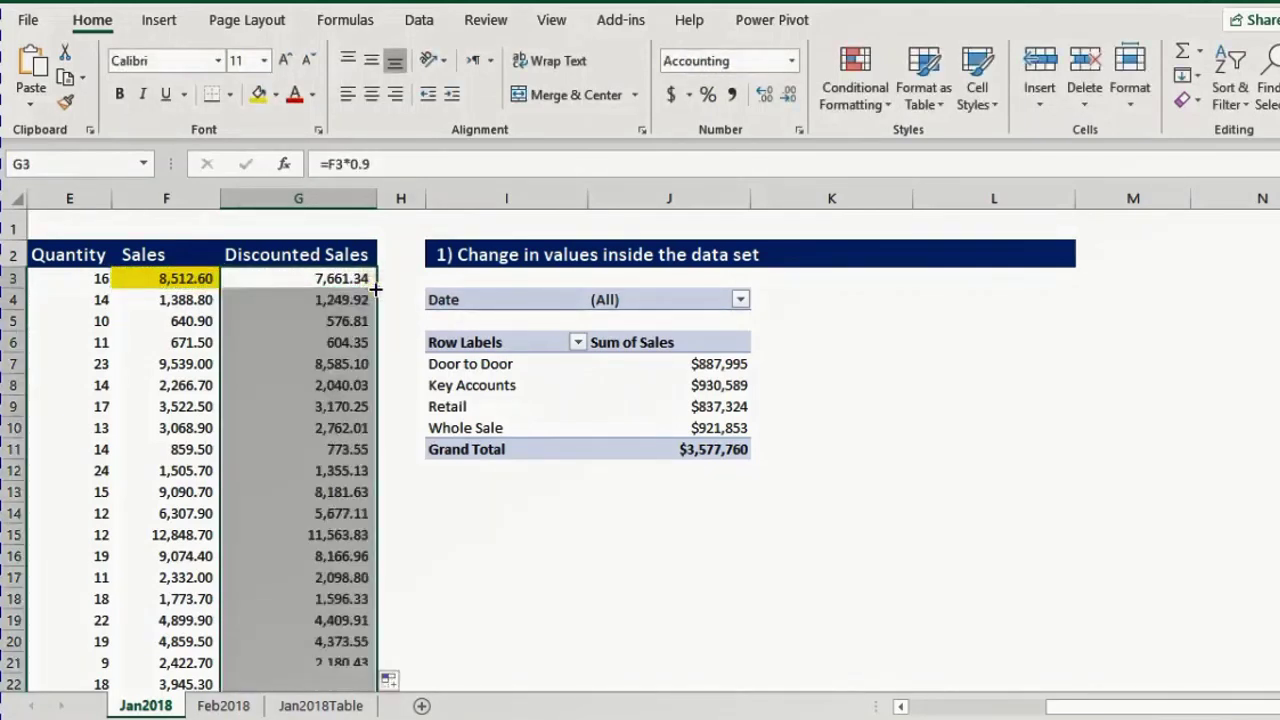
Move down column I into the copied Region pivot table
{"action": "left_click", "coordinate": [489, 511]}
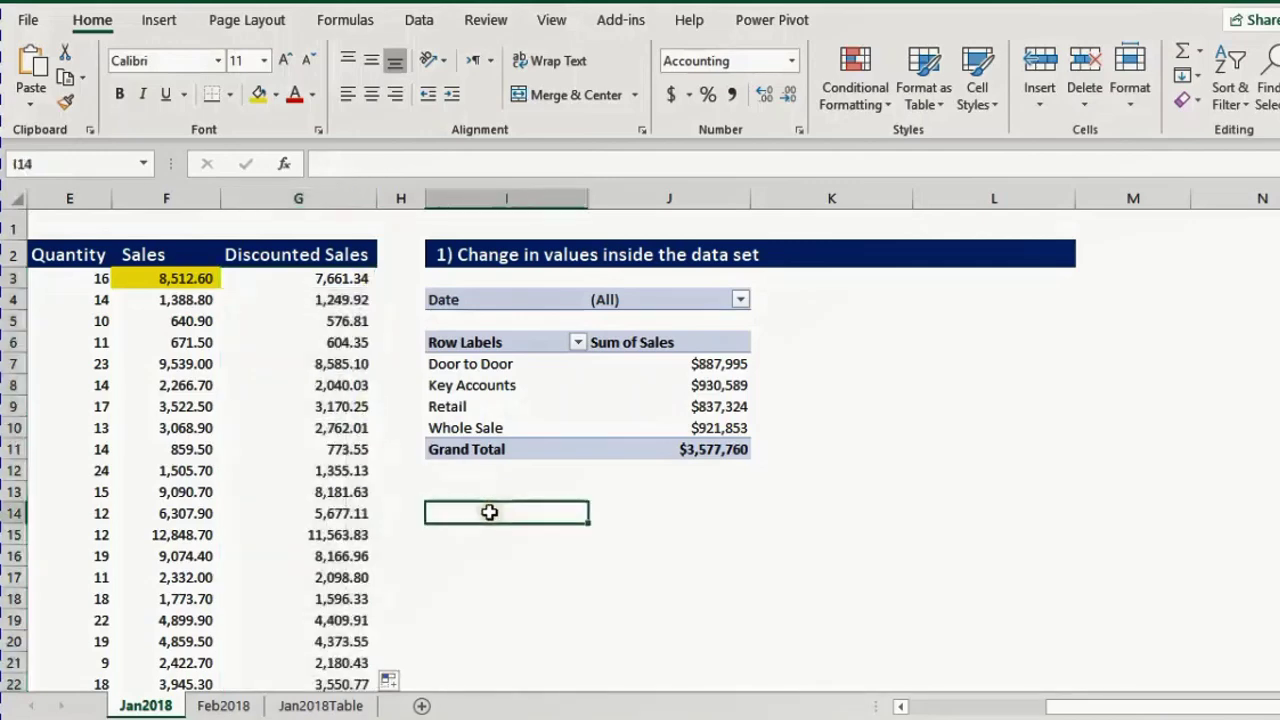
{"action": "key", "text": "ctrl+Down"}
{"action": "key", "text": "Down"}
{"action": "key", "text": "Down"}
{"action": "key", "text": "Down"}
{"action": "key", "text": "Down"}
{"action": "key", "text": "Down"}
{"action": "key", "text": "Down"}
{"action": "key", "text": "Down"}
{"action": "key", "text": "Down"}
{"action": "key", "text": "Down"}
{"action": "key", "text": "Down"}
{"action": "key", "text": "Down"}
{"action": "key", "text": "Down"}
{"action": "key", "text": "Down"}
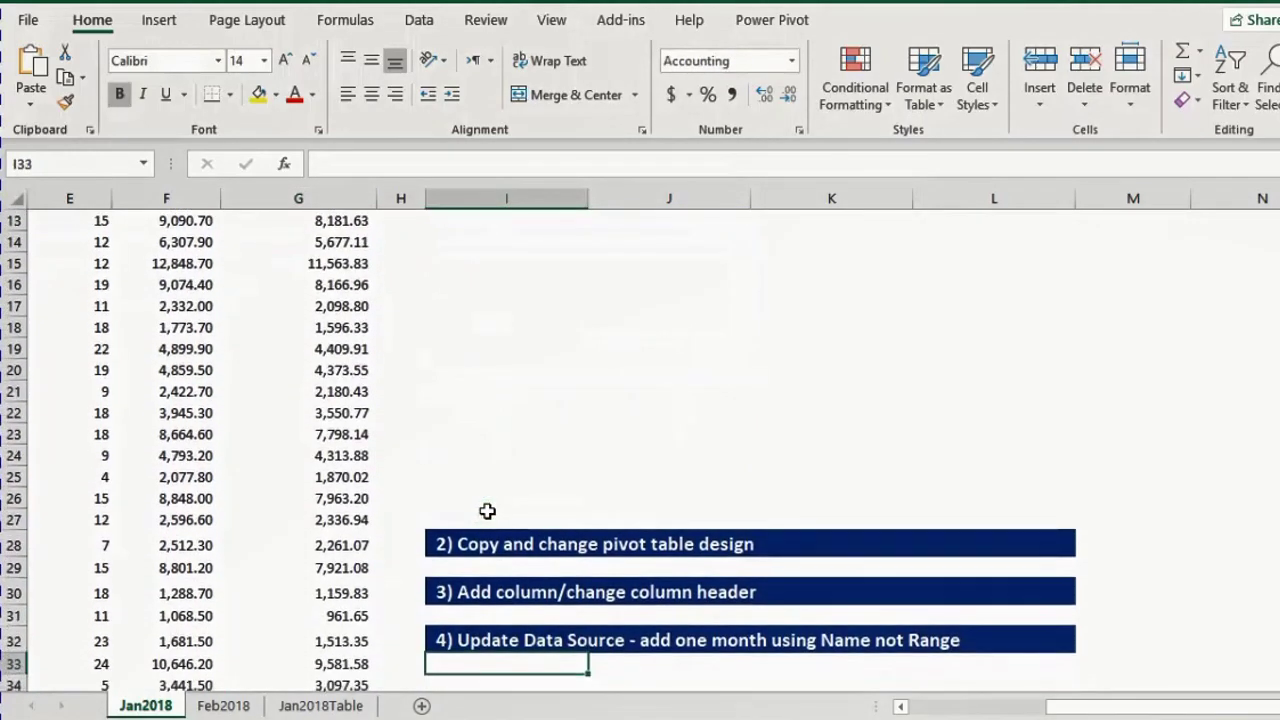
Open Change PivotTable Data Source for the Region pivot and begin editing the range's end
{"action": "key", "text": "Down"}
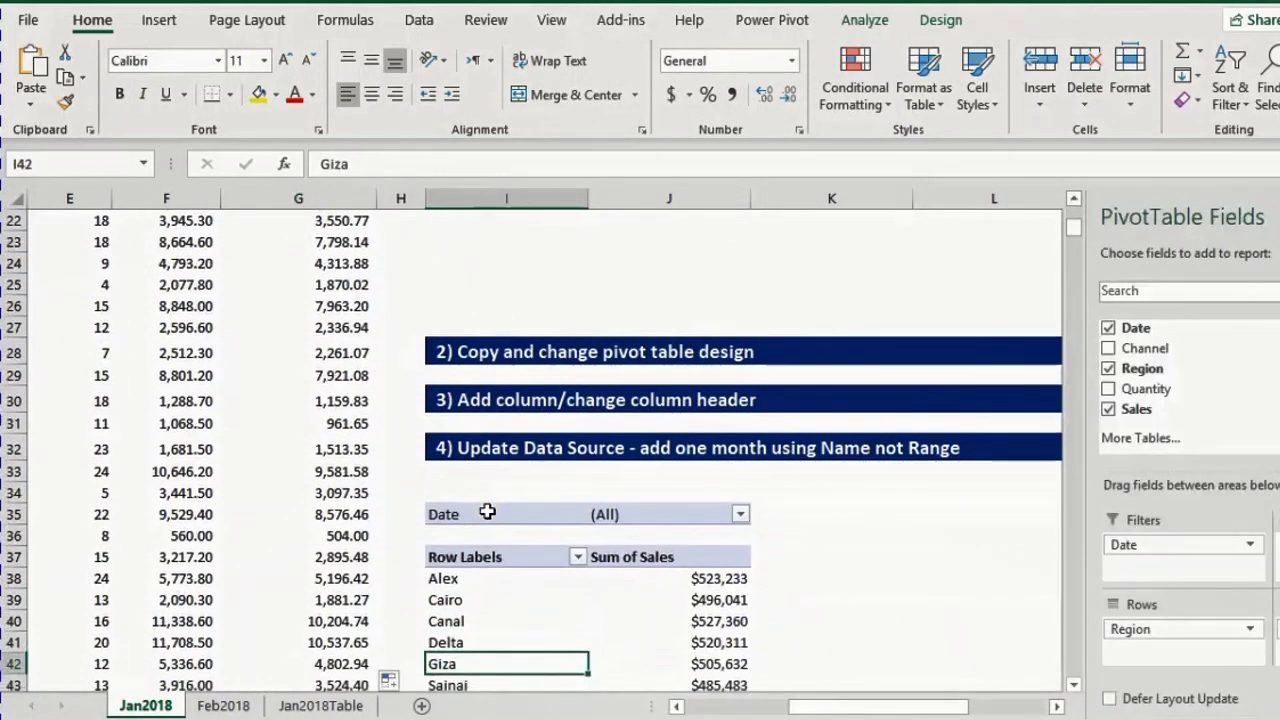
{"action": "scroll", "coordinate": [495, 513], "scroll_direction": "down", "scroll_amount": 1}
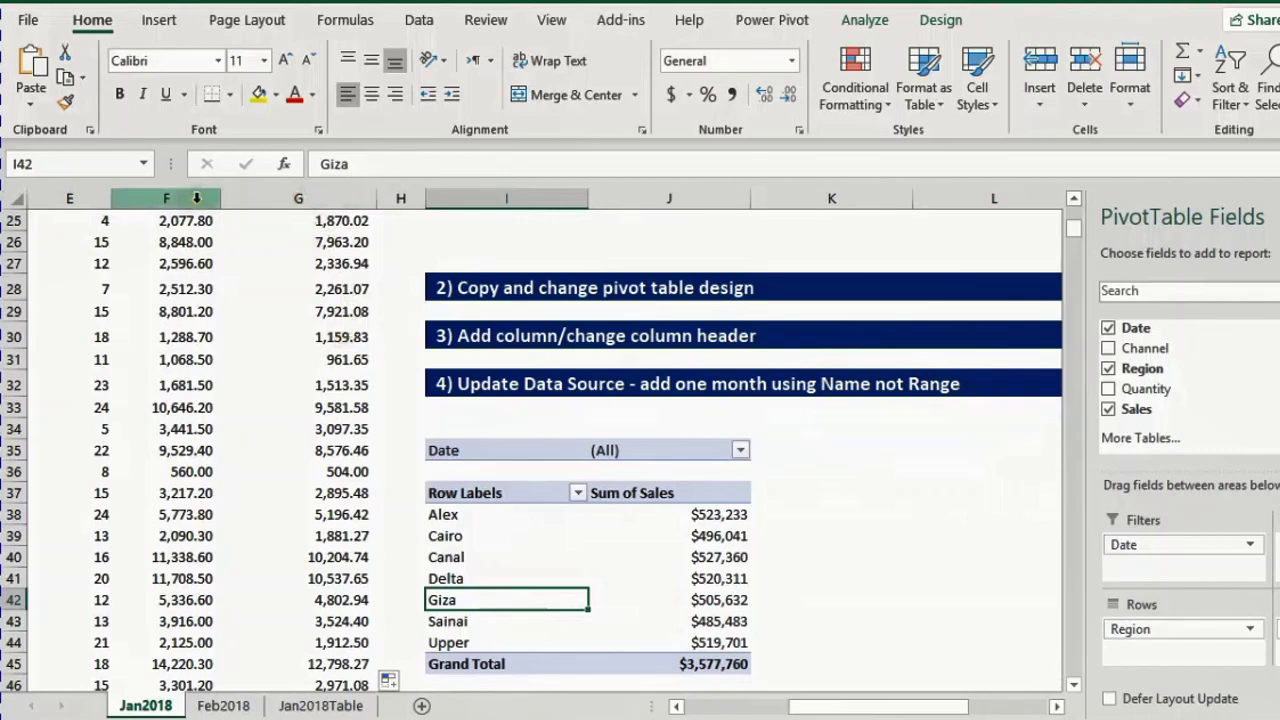
{"action": "left_click", "coordinate": [866, 20]}
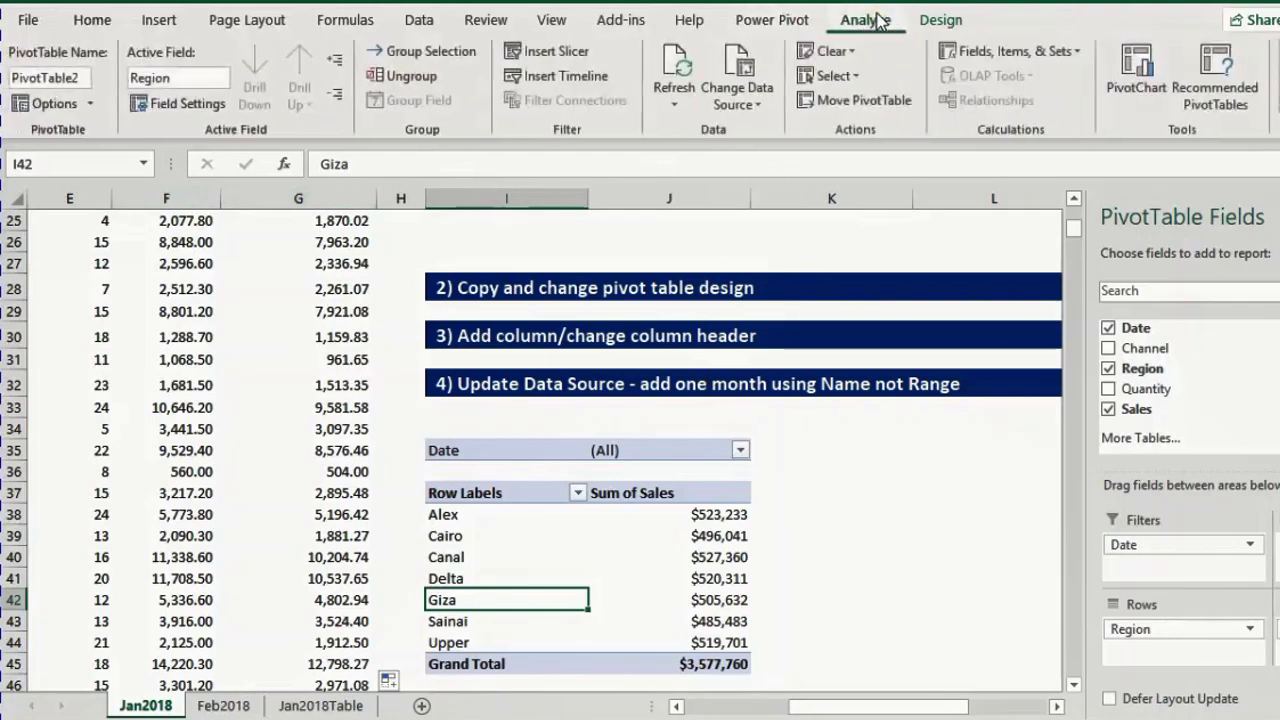
{"action": "left_click", "coordinate": [740, 65]}
{"action": "left_click_drag", "start_coordinate": [1164, 318], "coordinate": [976, 312]}
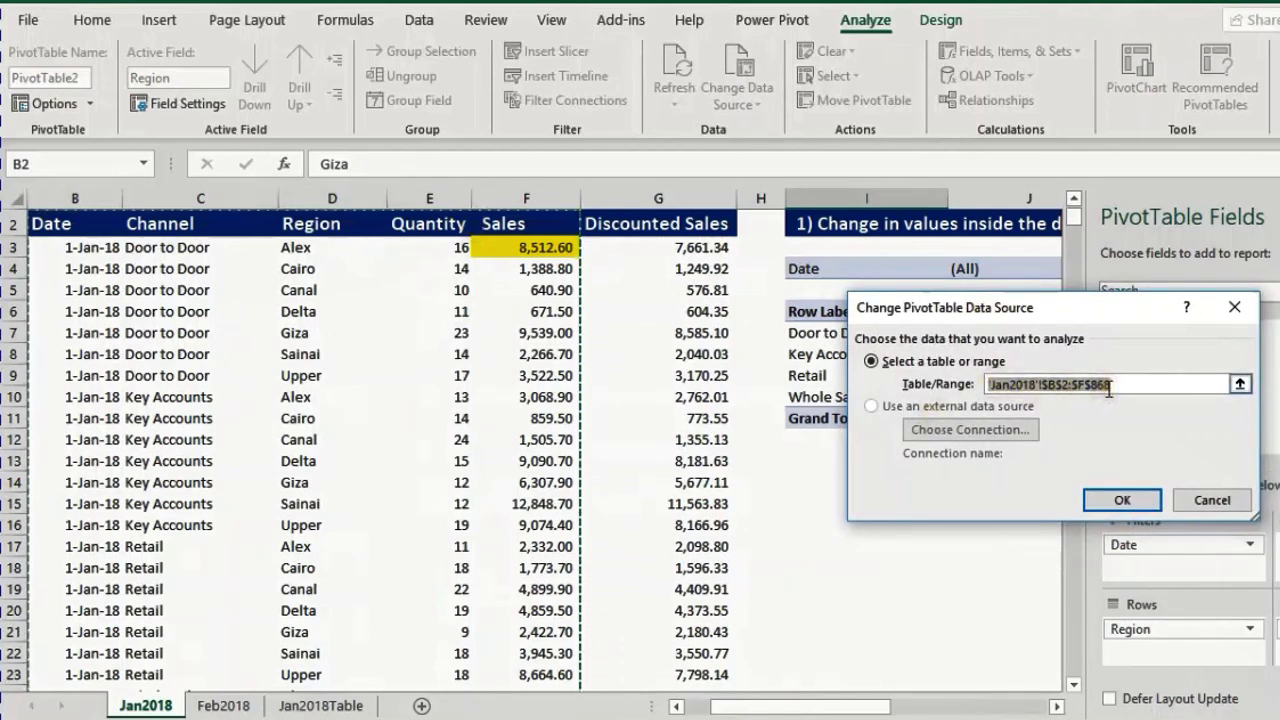
{"action": "left_click", "coordinate": [1075, 386]}
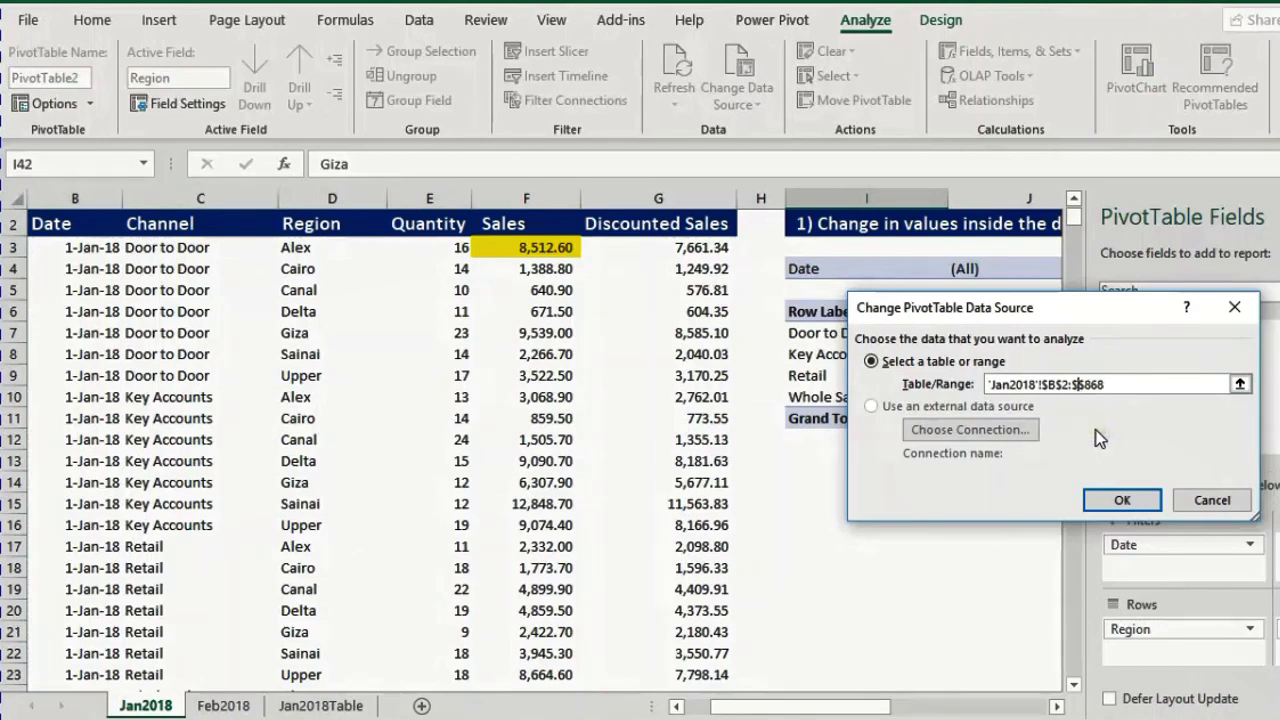
Confirm the range 'Jan2018'!$B$2:$G$868 and add Discounted Sales to the pivot values
{"action": "left_click", "coordinate": [1124, 500]}
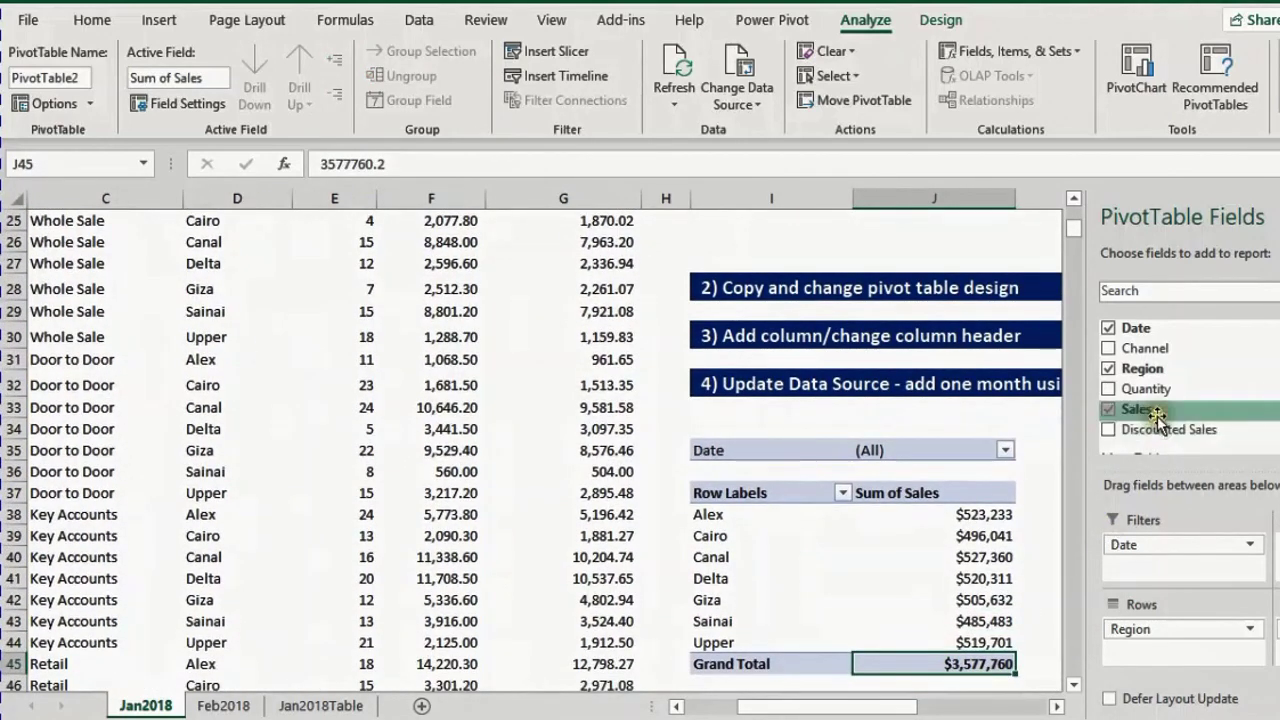
{"action": "left_click", "coordinate": [1108, 431]}
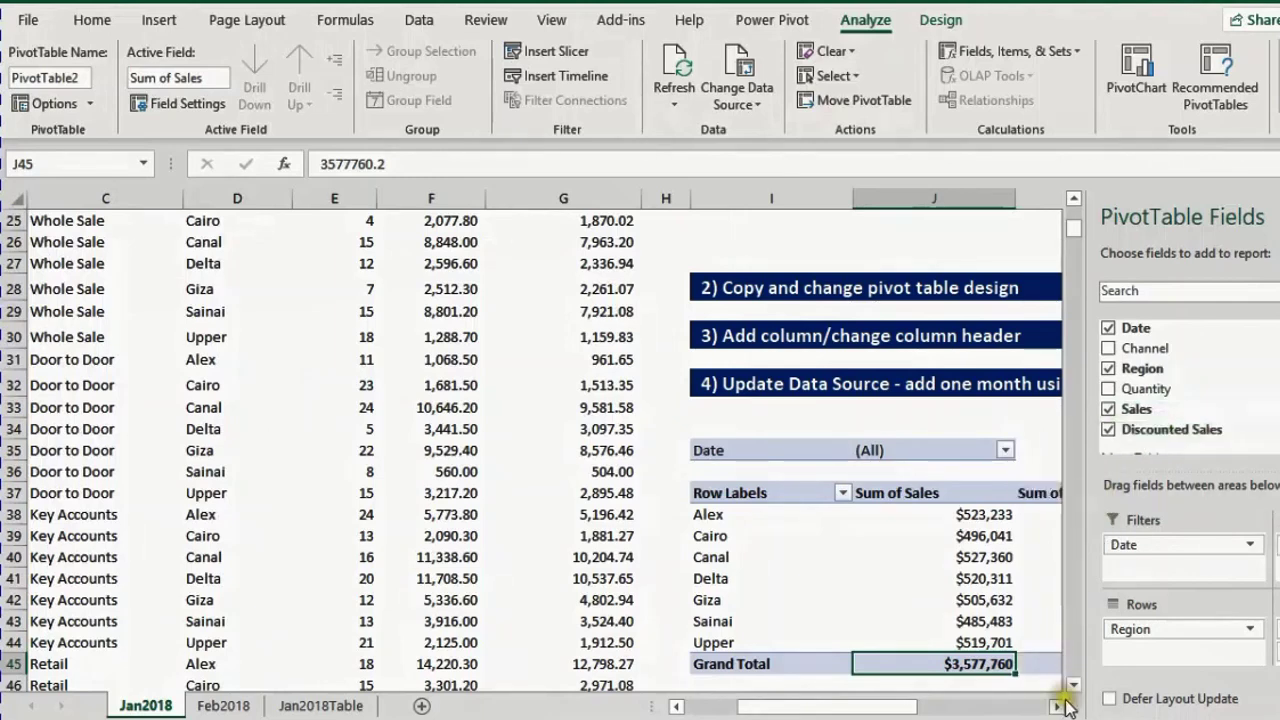
{"action": "left_click", "coordinate": [1056, 706]}
{"action": "left_click", "coordinate": [1056, 706]}
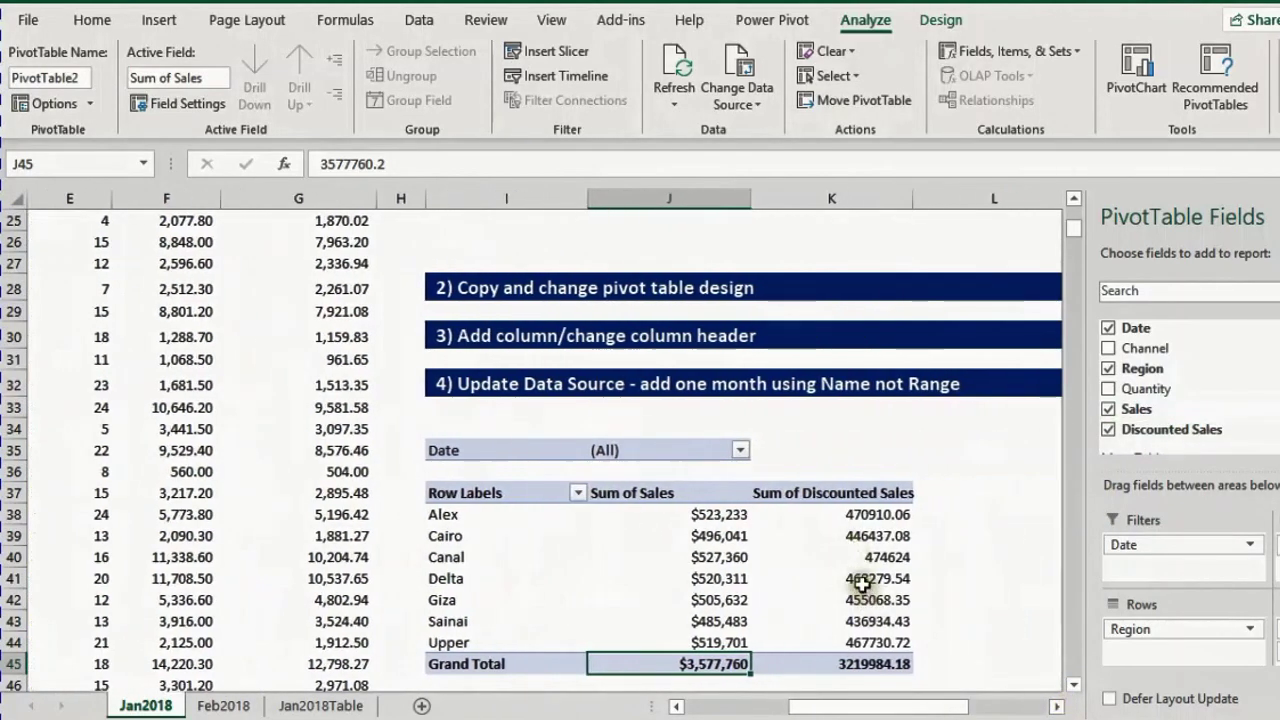
Format Sum of Discounted Sales as Currency with 0 decimals, Grand Total $3,219,984
{"action": "left_click", "coordinate": [864, 536]}
{"action": "right_click", "coordinate": [864, 536]}
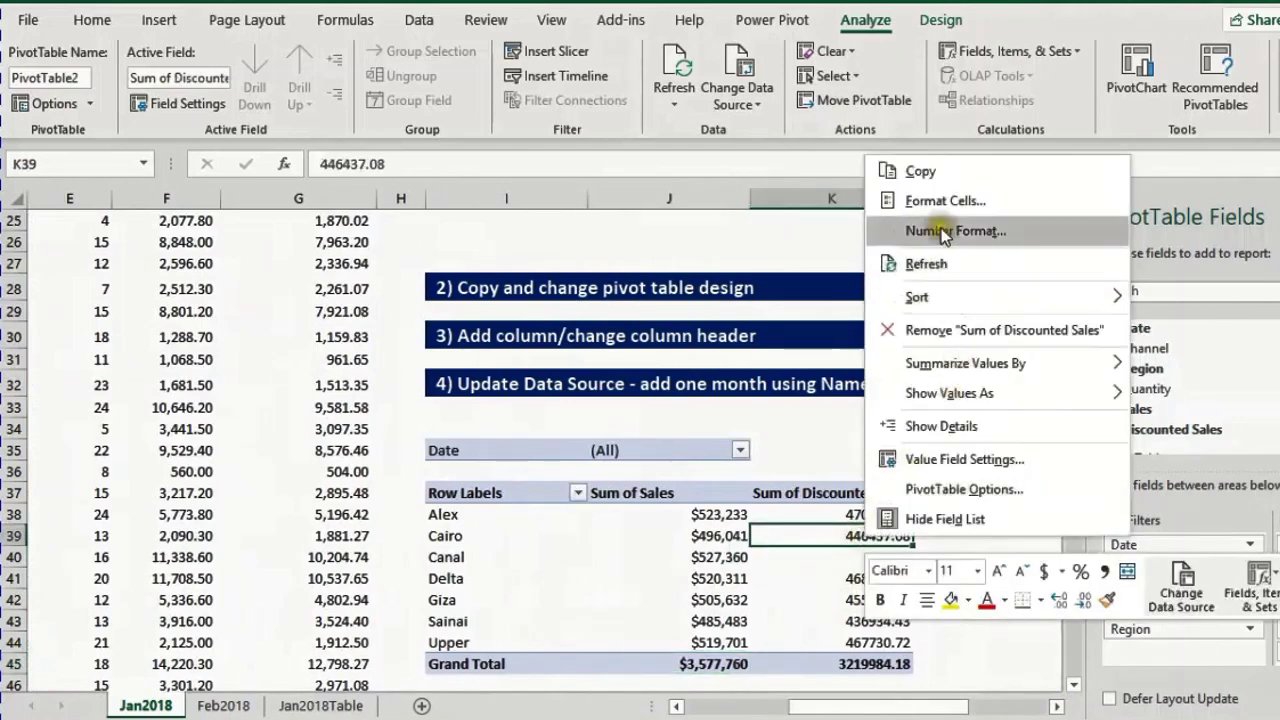
{"action": "left_click", "coordinate": [925, 228]}
{"action": "left_click", "coordinate": [702, 95]}
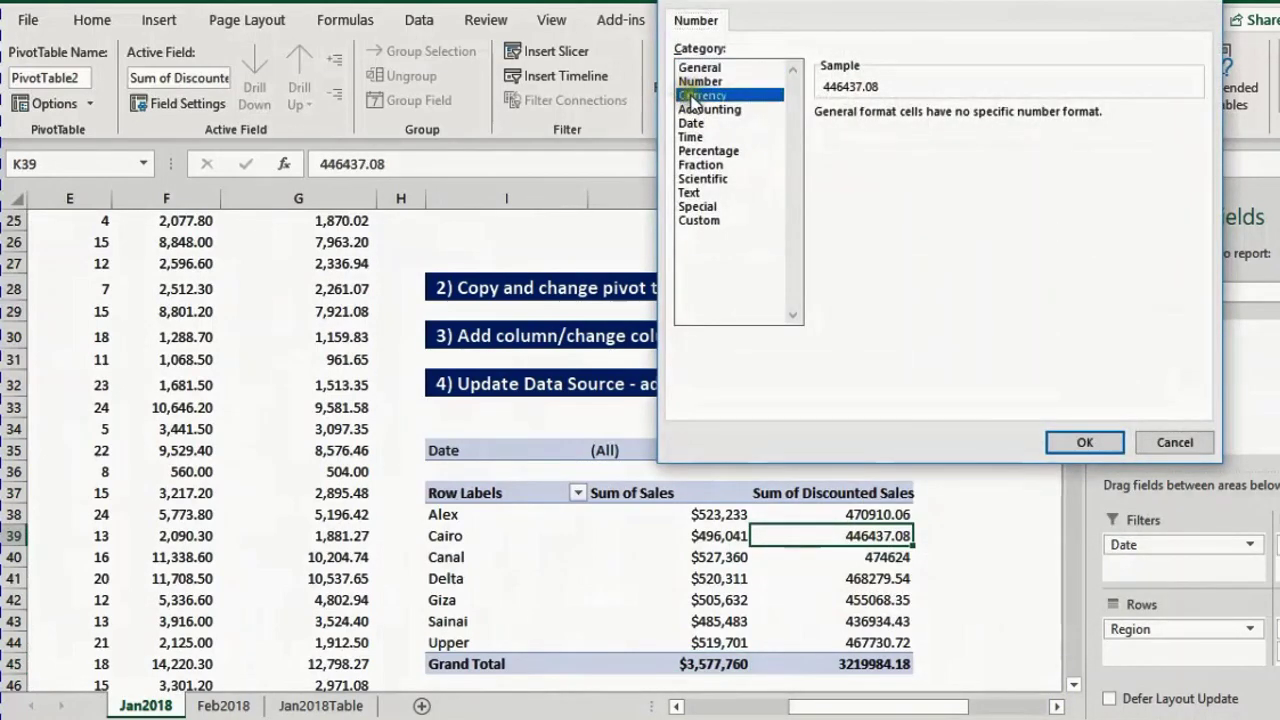
{"action": "left_click", "coordinate": [960, 119]}
{"action": "left_click", "coordinate": [960, 119]}
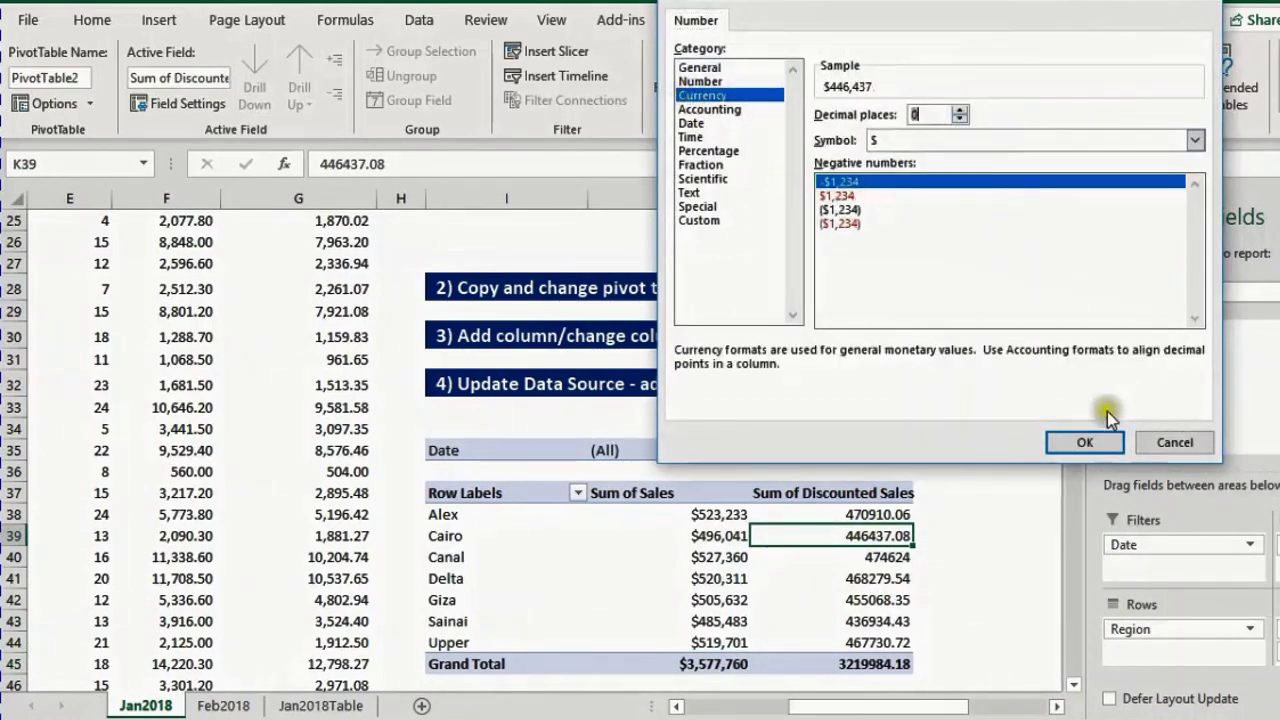
{"action": "left_click", "coordinate": [1085, 442]}
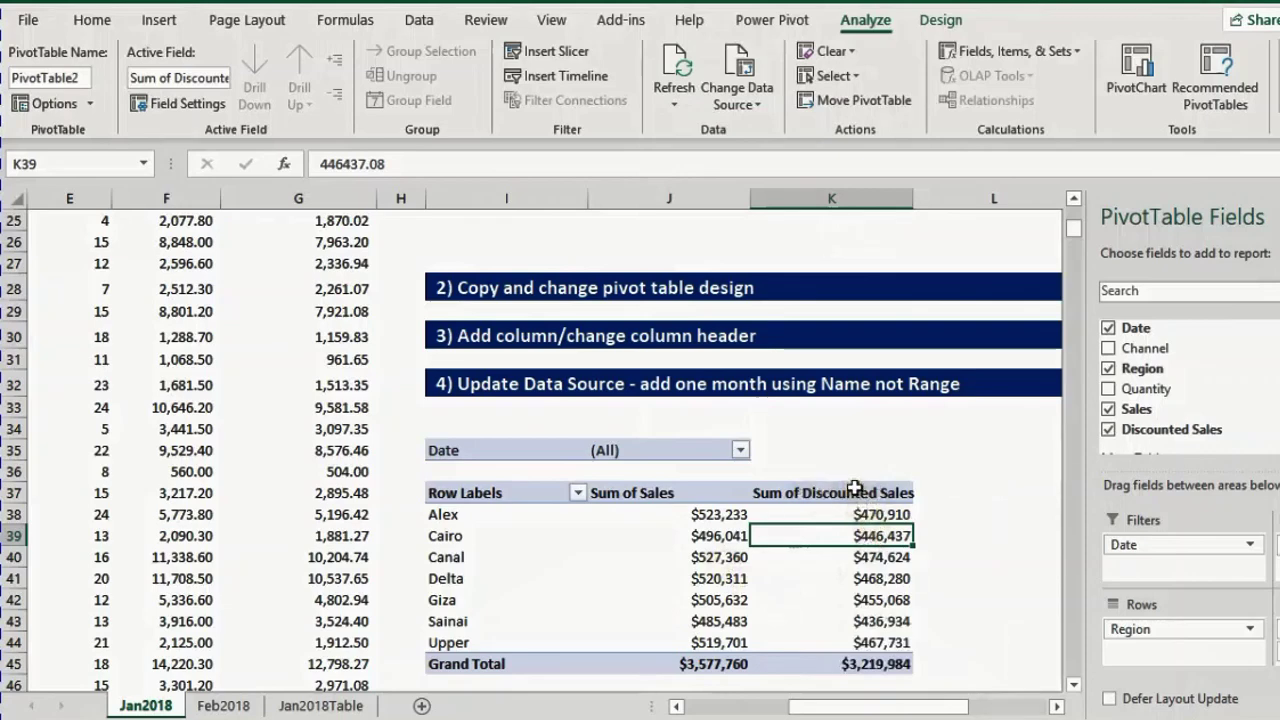
{"action": "left_click", "coordinate": [368, 452]}
Rename the Discounted Sales header in G2 to Disc_Sales
{"action": "key", "text": "ctrl+Up"}
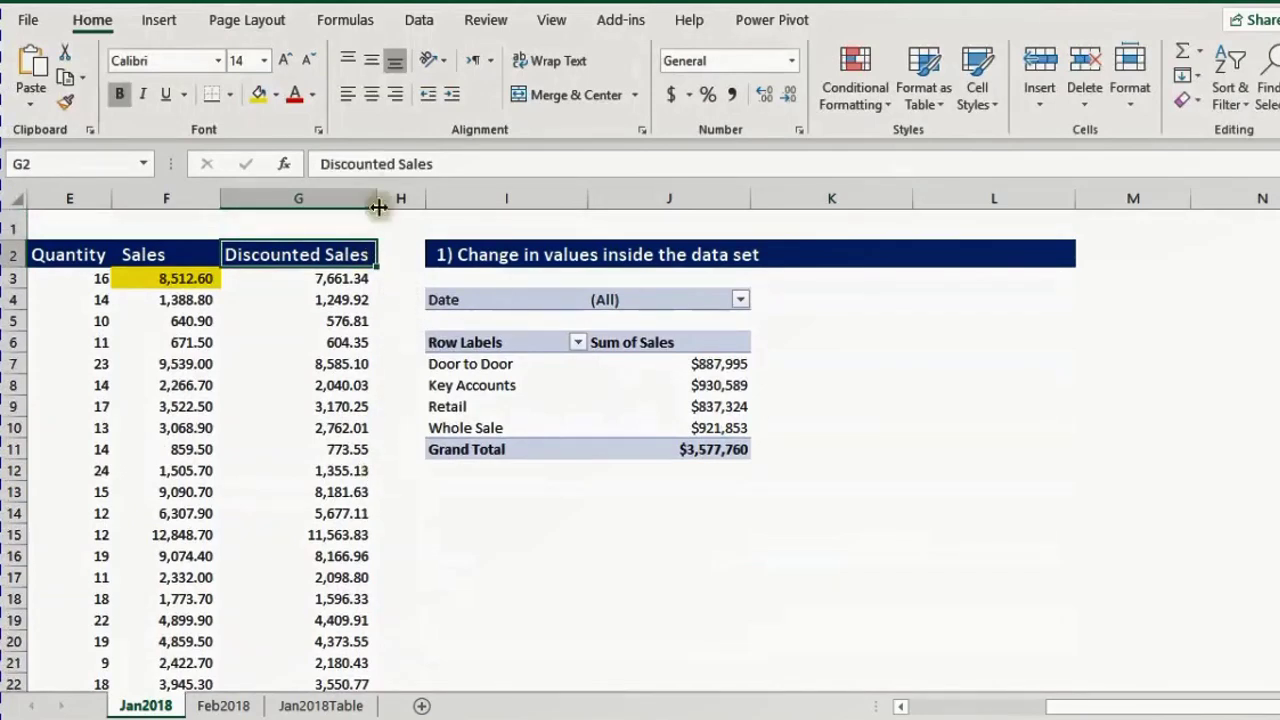
{"action": "left_click", "coordinate": [394, 165]}
{"action": "key", "text": "BackSpace"}
{"action": "key", "text": "BackSpace"}
{"action": "key", "text": "BackSpace"}
{"action": "key", "text": "BackSpace"}
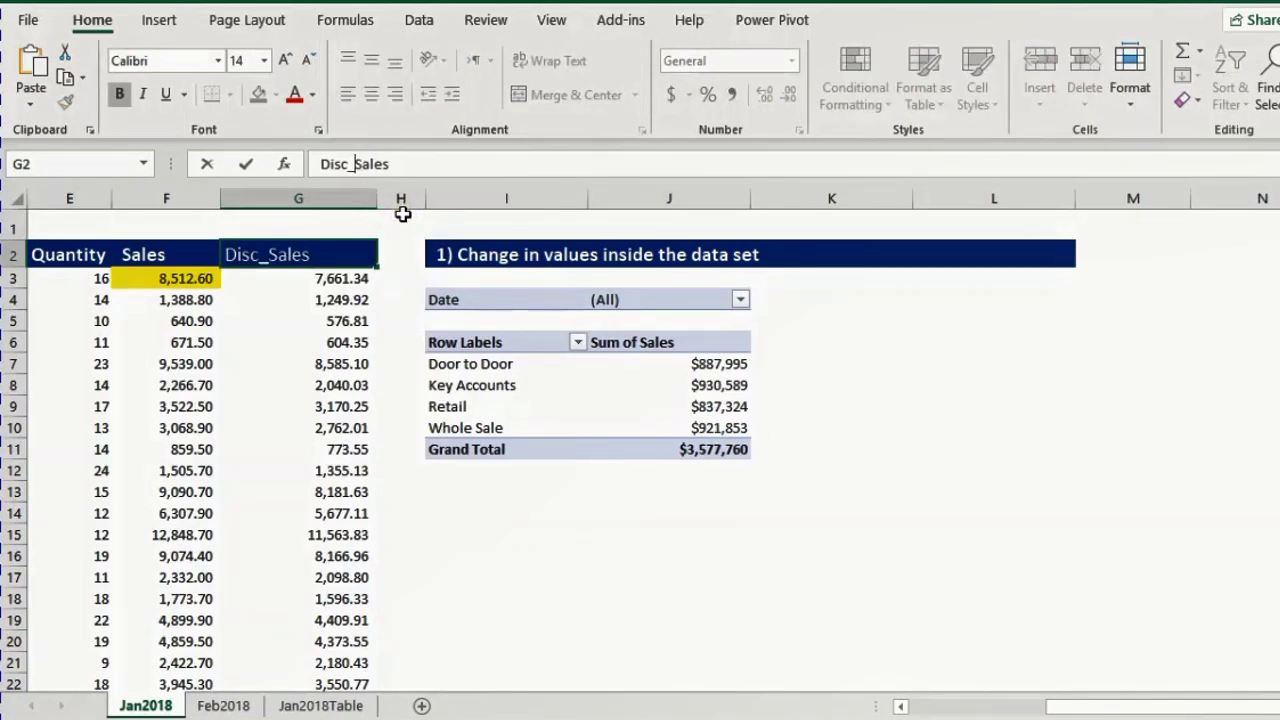
{"action": "key", "text": "Return"}
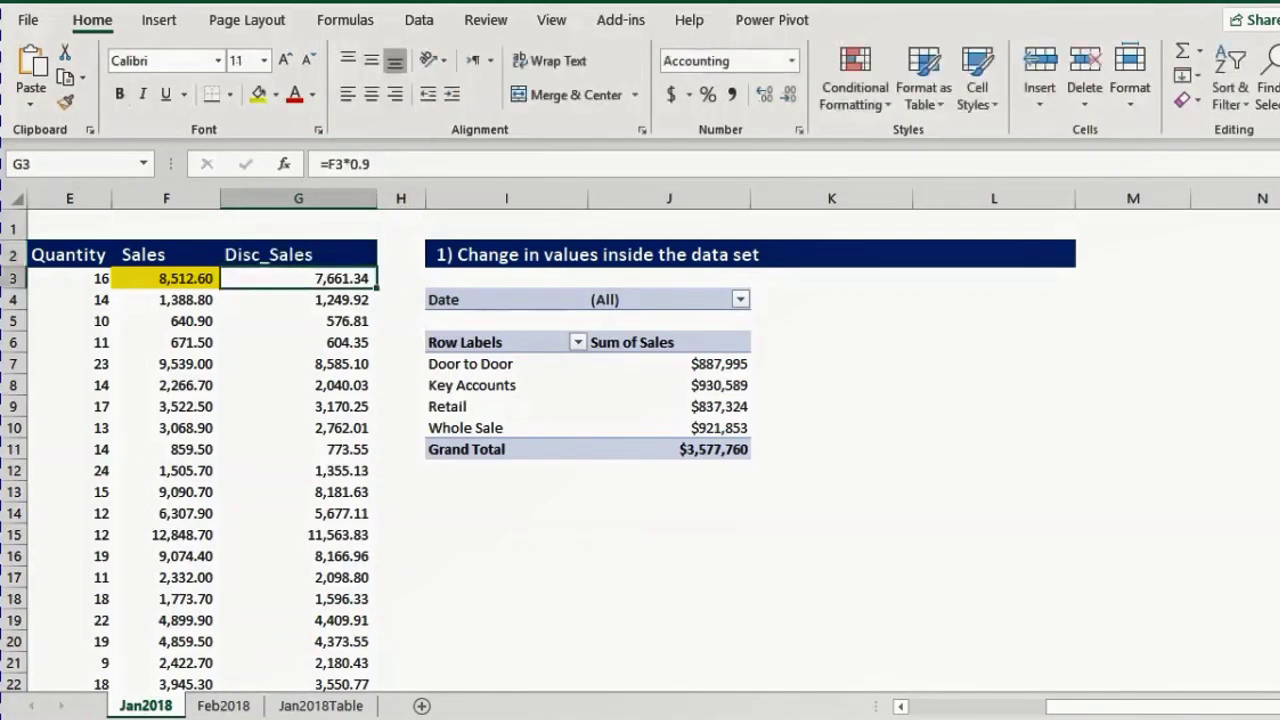
Refresh the Region pivot so its Sum of Discounted Sales column drops out
{"action": "scroll", "coordinate": [840, 495], "scroll_direction": "down", "scroll_amount": 9}
{"action": "left_click", "coordinate": [837, 490]}
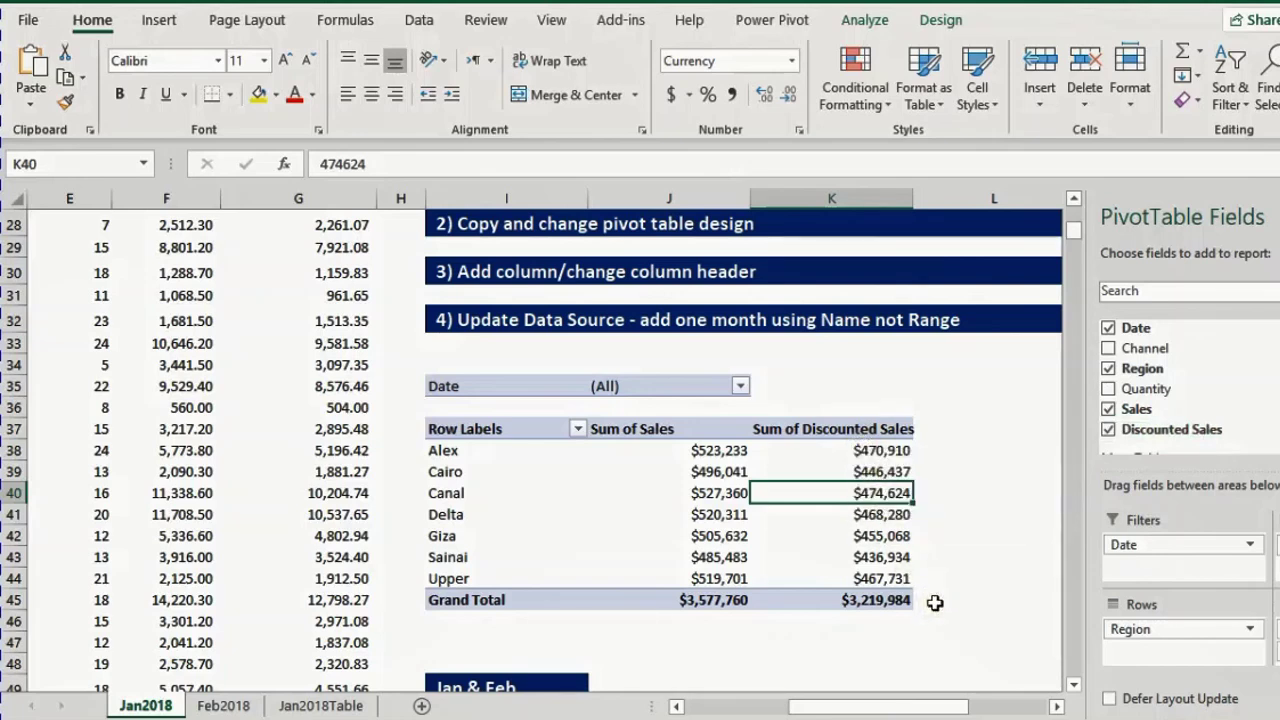
{"action": "key", "text": "ctrl+z"}
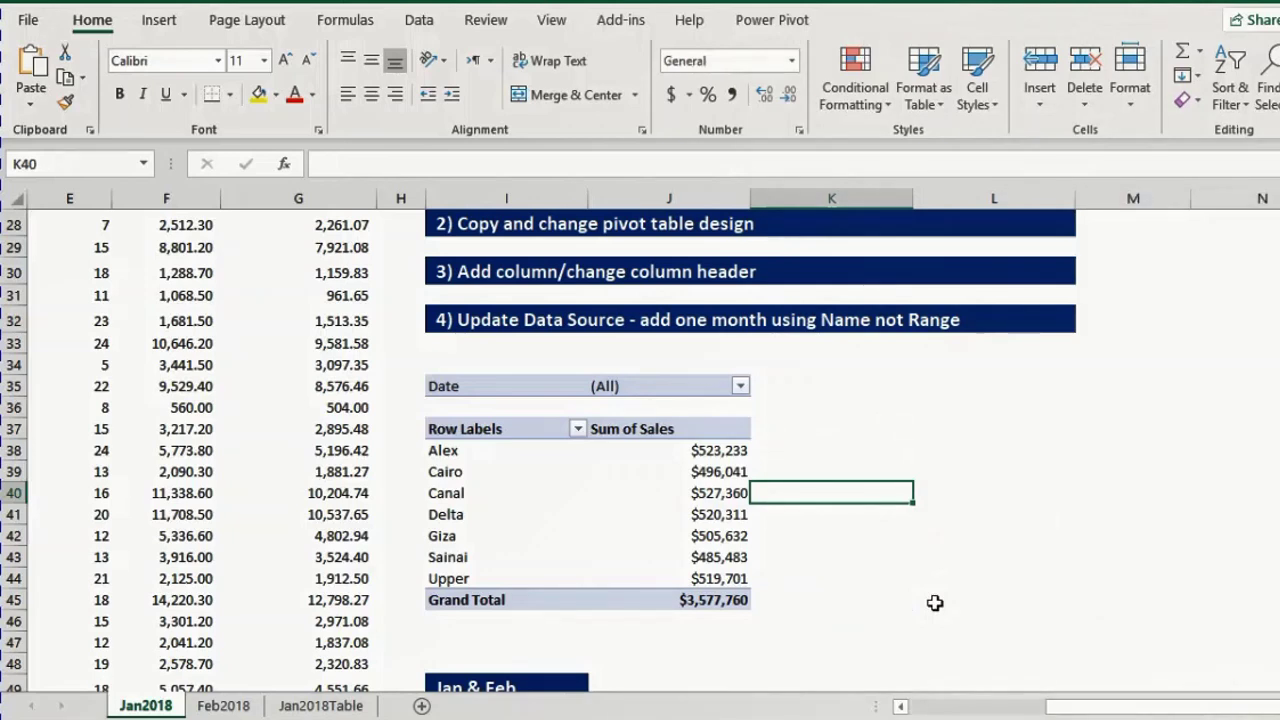
Add Disc_Sales to the pivot values and format it as Currency with 0 decimals
{"action": "left_click", "coordinate": [707, 477]}
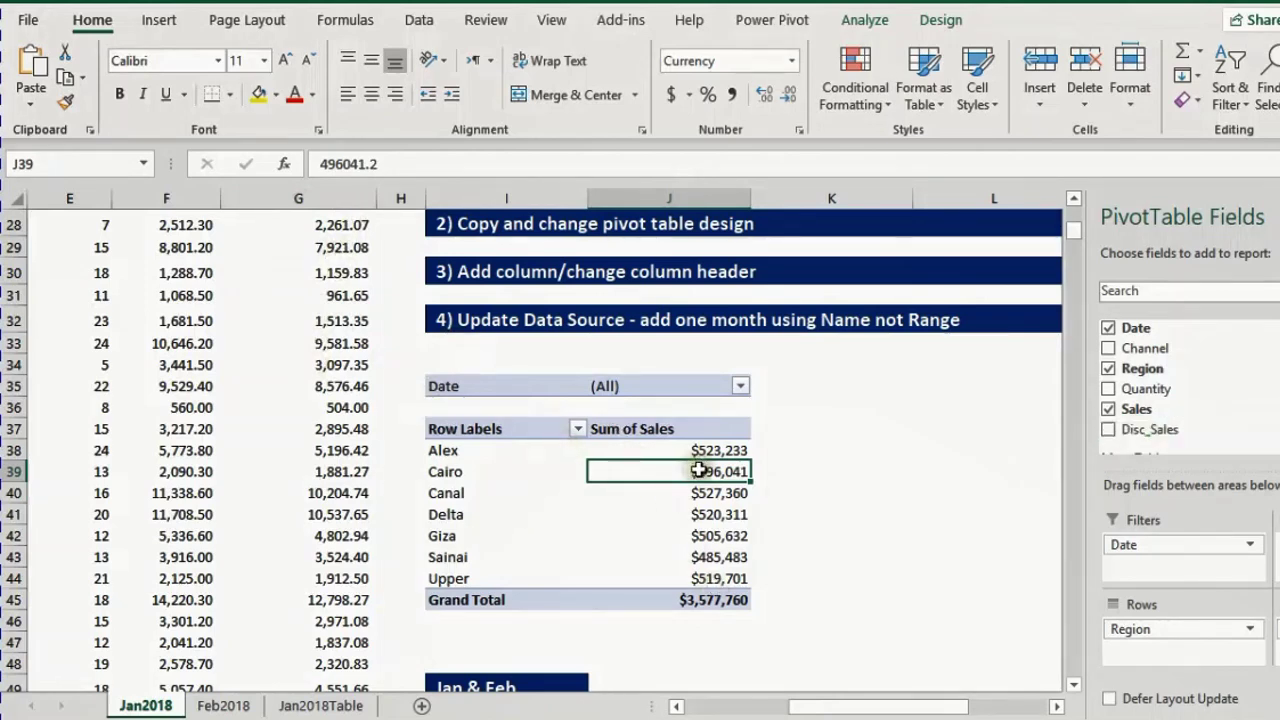
{"action": "left_click", "coordinate": [1110, 431]}
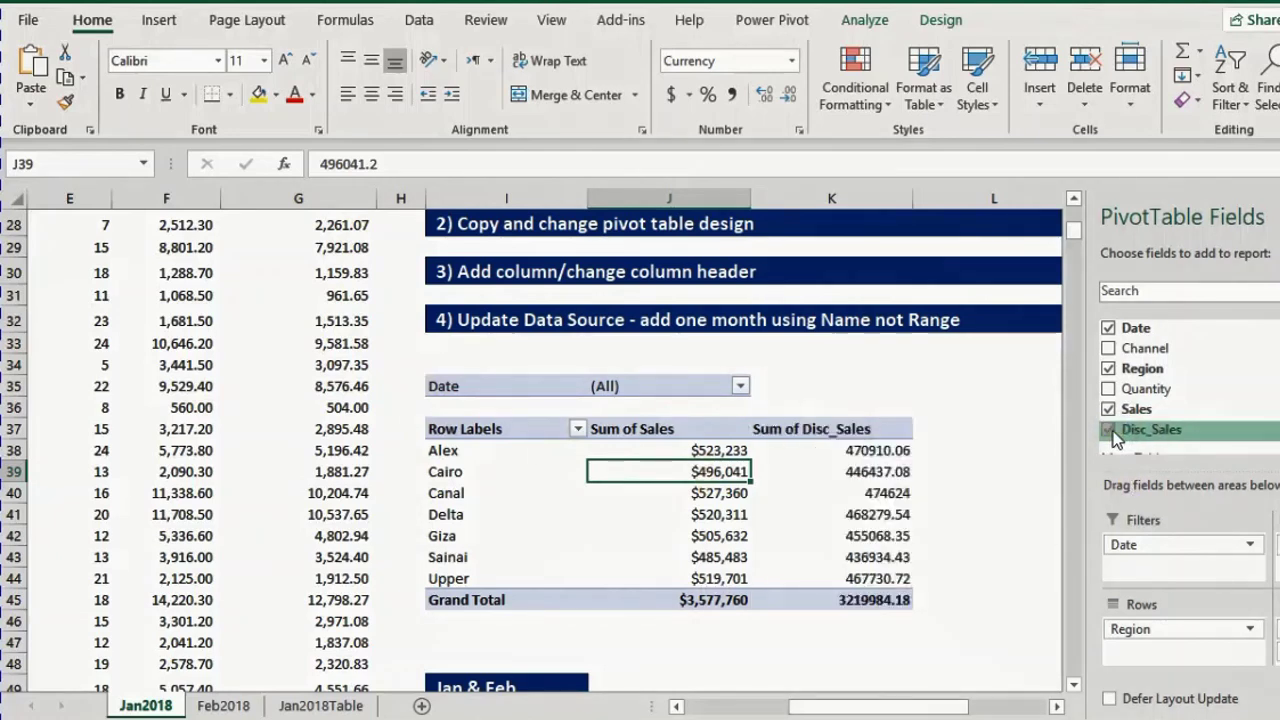
{"action": "left_click", "coordinate": [857, 450]}
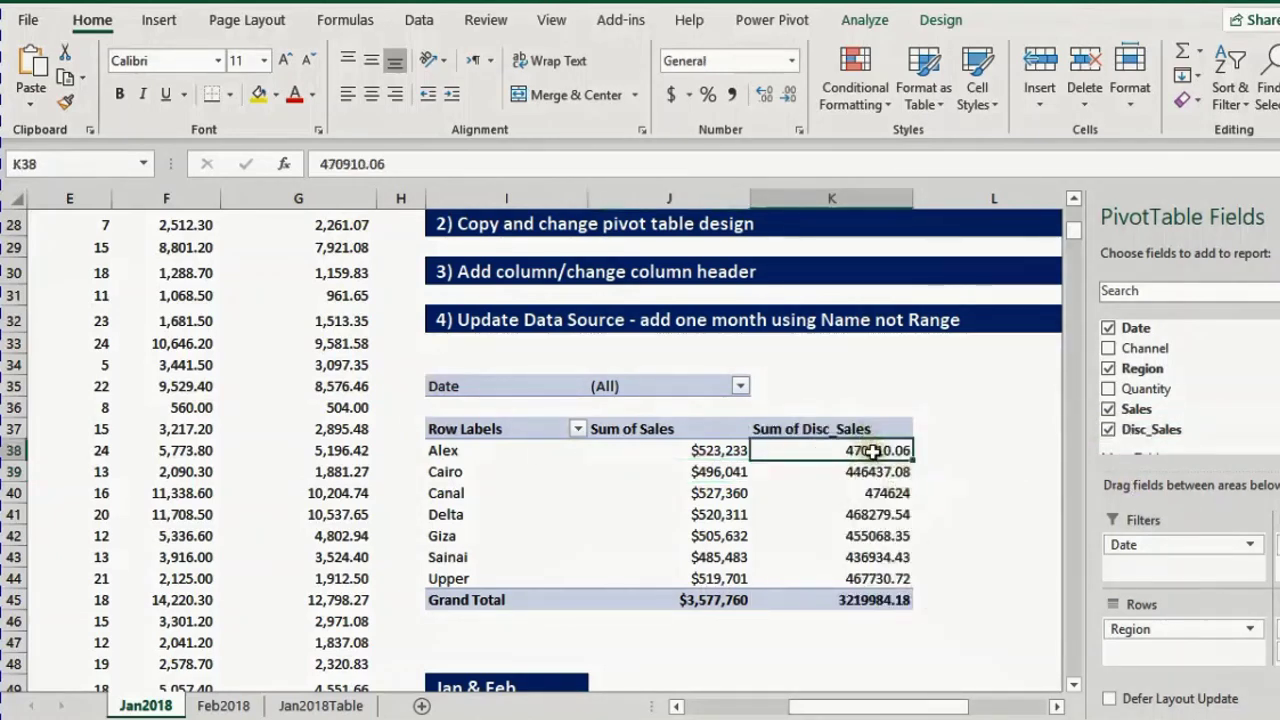
{"action": "right_click", "coordinate": [872, 452]}
{"action": "left_click", "coordinate": [1040, 148]}
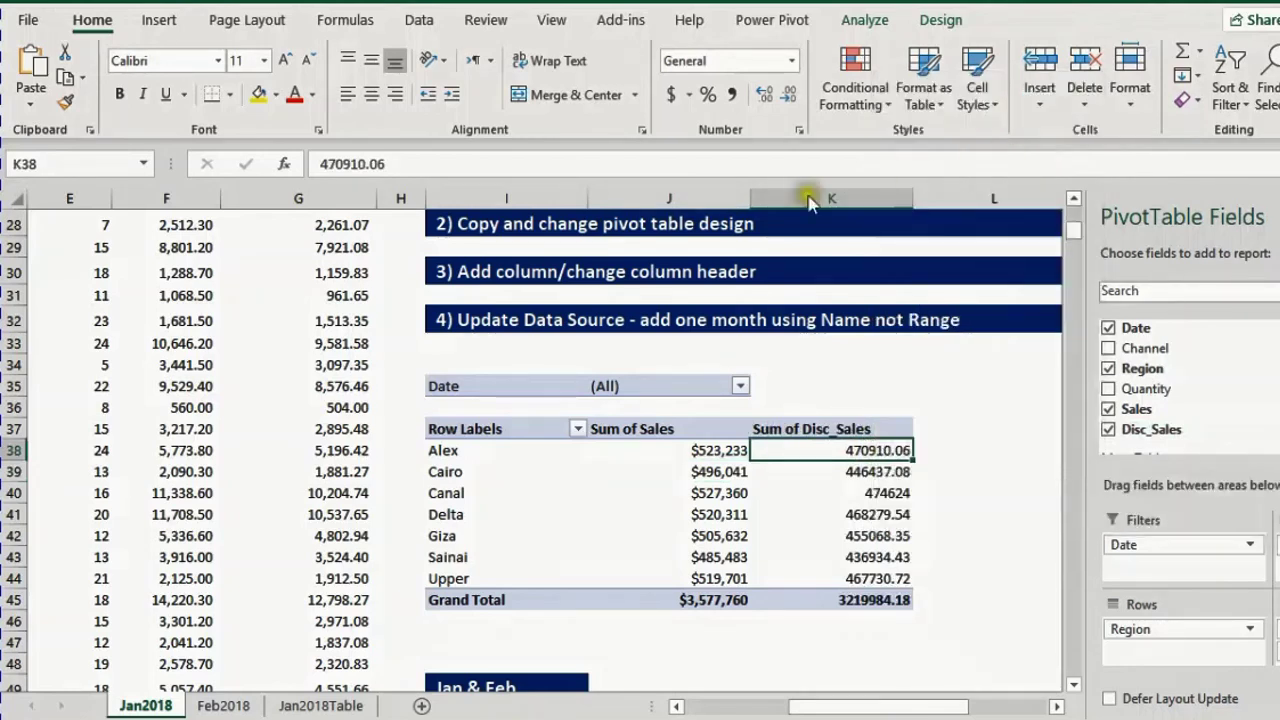
{"action": "left_click", "coordinate": [801, 95]}
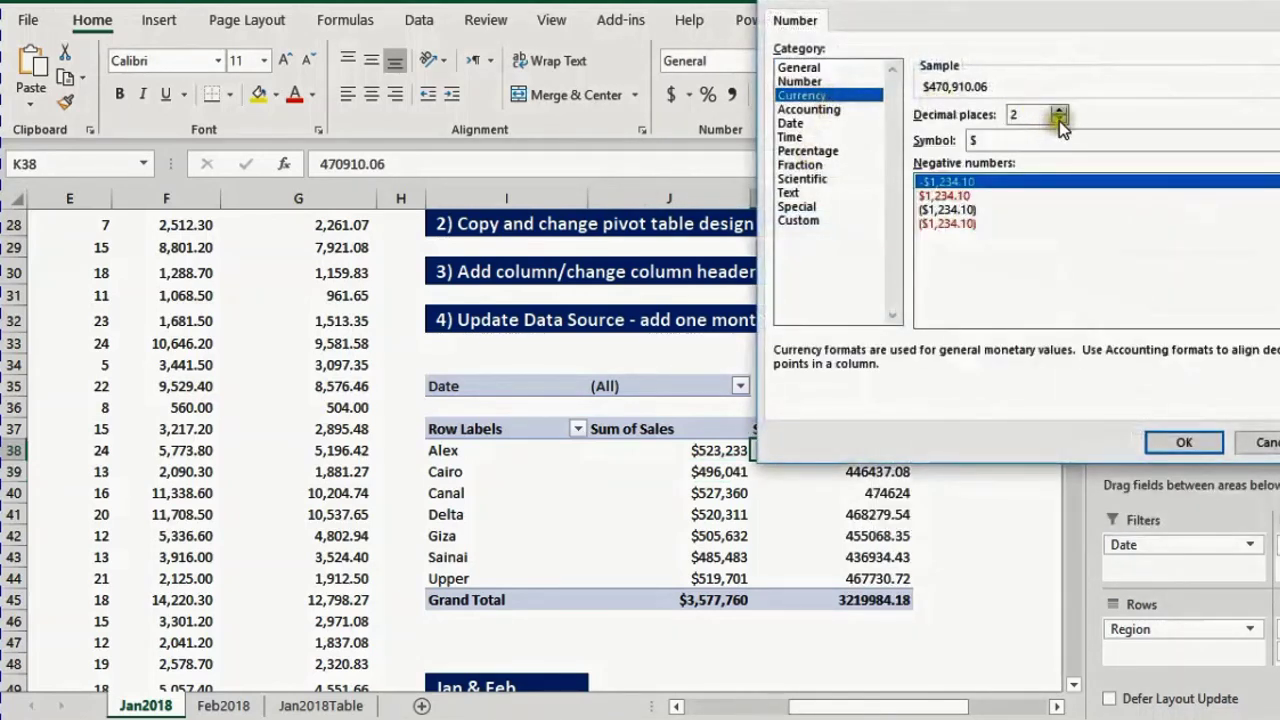
{"action": "left_click", "coordinate": [1059, 121]}
{"action": "left_click", "coordinate": [1059, 121]}
{"action": "left_click", "coordinate": [1160, 444]}
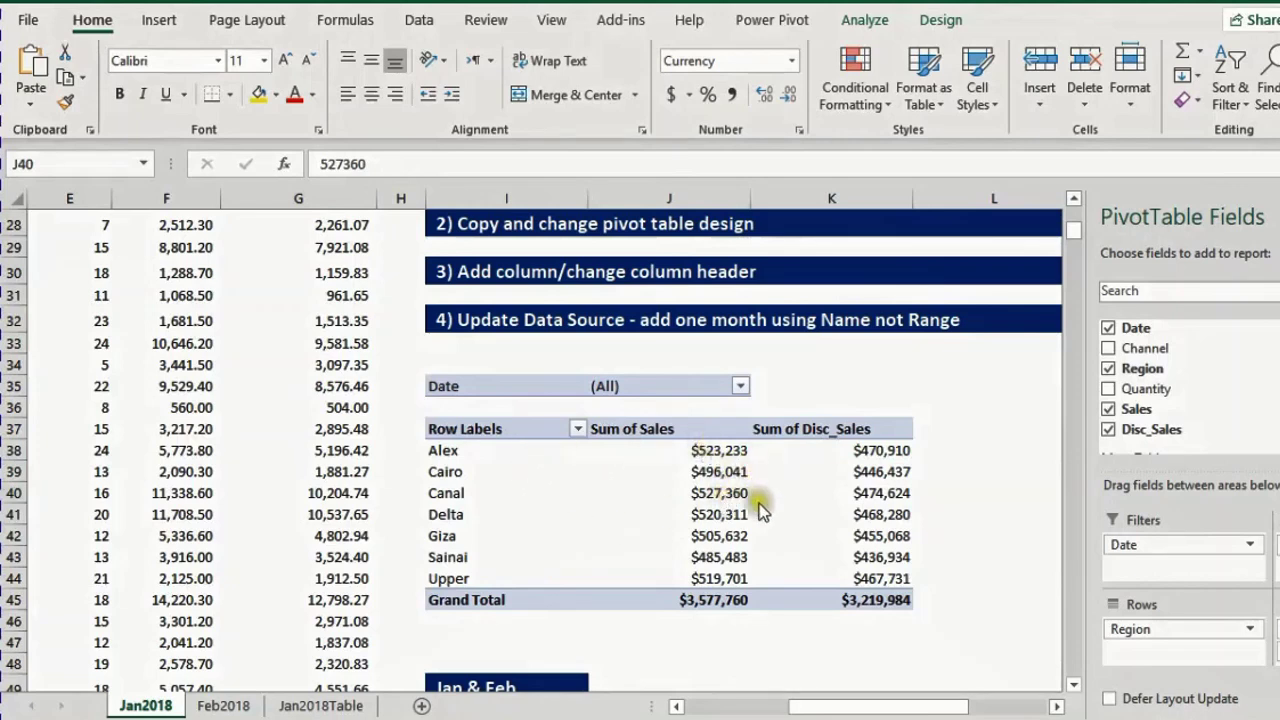
Review the pivot's Date filter list and close it unchanged
{"action": "left_click", "coordinate": [741, 390]}
{"action": "scroll", "coordinate": [733, 470], "scroll_direction": "down", "scroll_amount": 1}
{"action": "left_click_drag", "start_coordinate": [737, 484], "coordinate": [733, 440]}
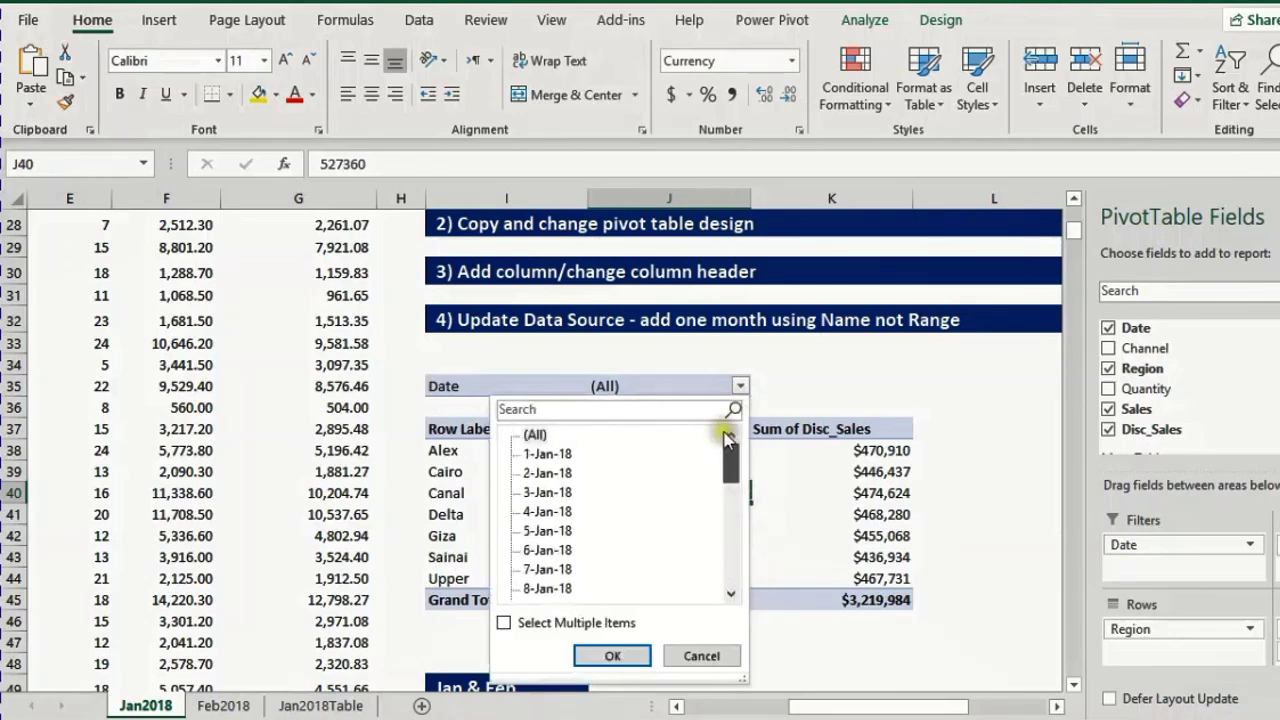
{"action": "left_click", "coordinate": [712, 655]}
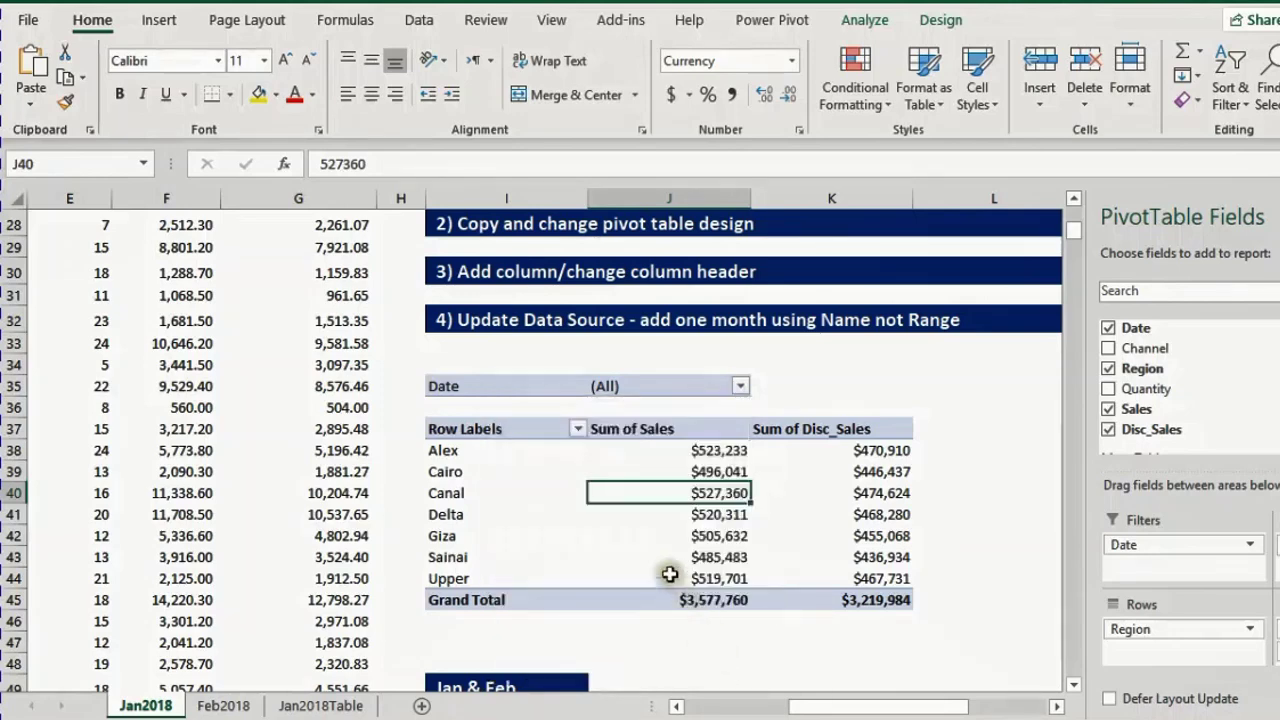
Copy the Jan2018 pivot table and paste a duplicate at cell I51 under Jan & Feb
{"action": "left_click", "coordinate": [225, 706]}
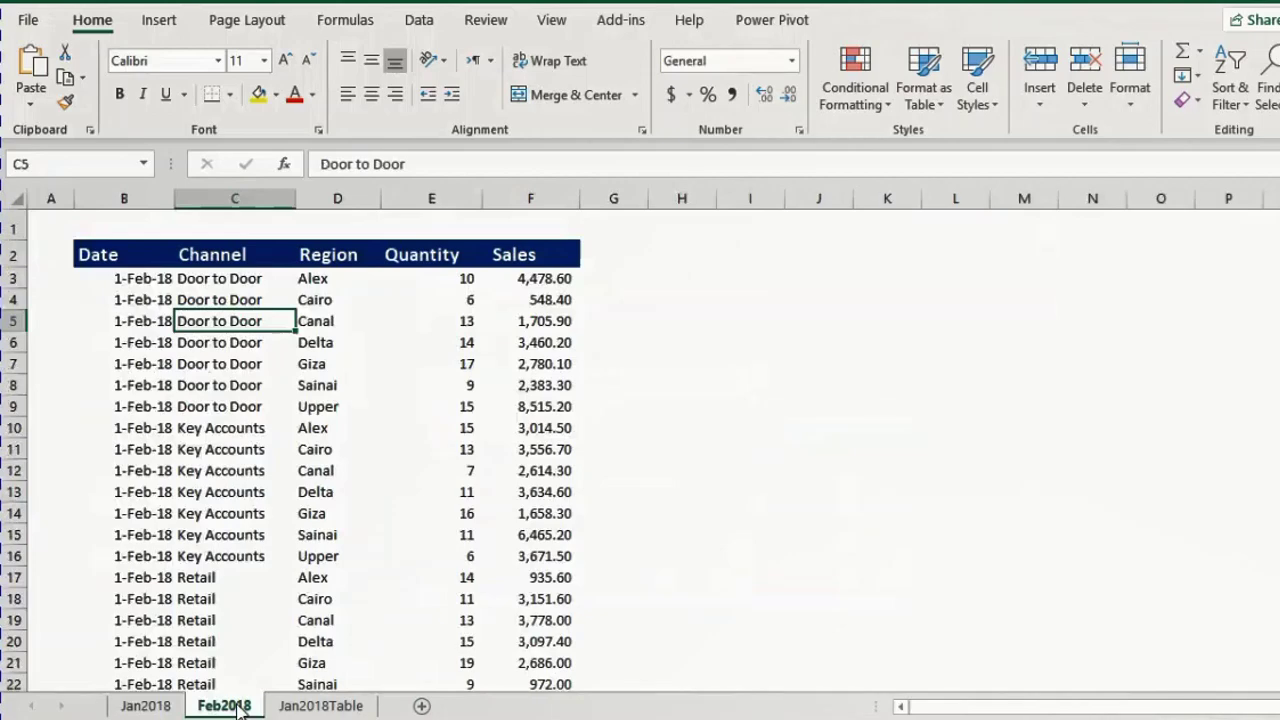
{"action": "left_click", "coordinate": [145, 706]}
{"action": "scroll", "coordinate": [541, 509], "scroll_direction": "down", "scroll_amount": 1}
{"action": "scroll", "coordinate": [541, 509], "scroll_direction": "down", "scroll_amount": 1}
{"action": "left_click_drag", "start_coordinate": [471, 309], "coordinate": [859, 515]}
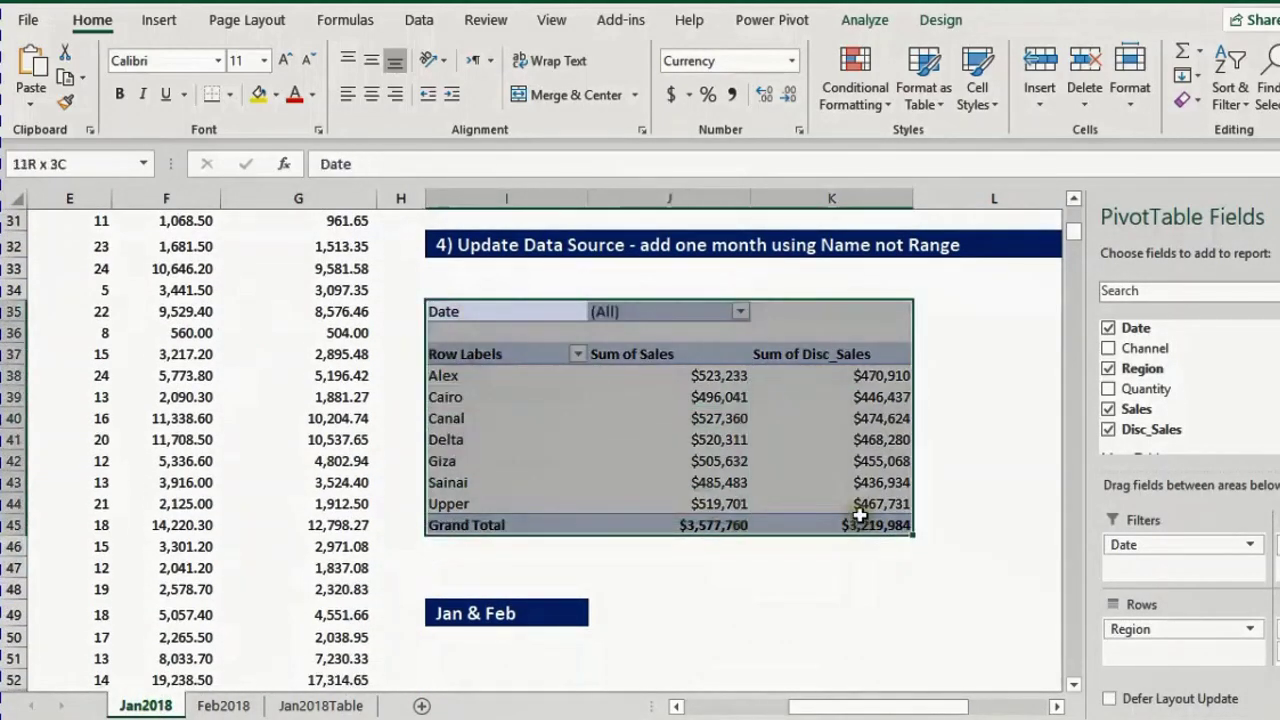
{"action": "mouse_move", "coordinate": [859, 515]}
{"action": "key", "text": "ctrl+c"}
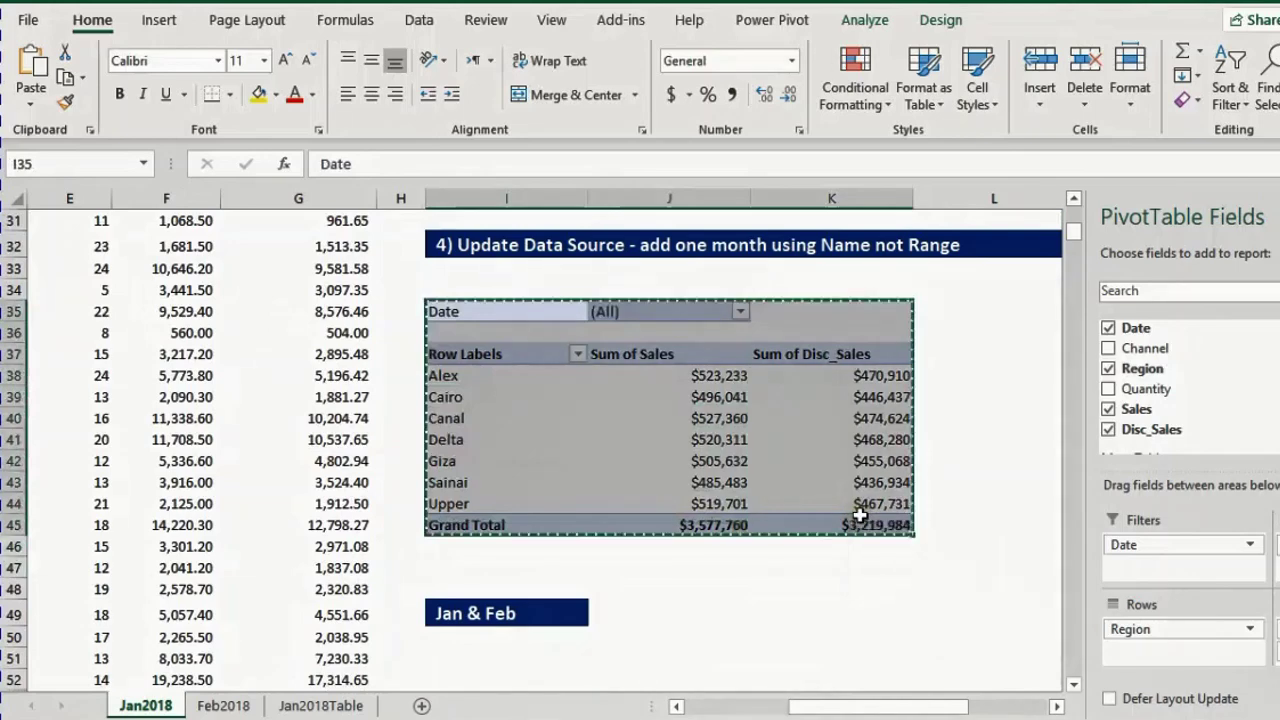
{"action": "scroll", "coordinate": [709, 480], "scroll_direction": "down", "scroll_amount": 1}
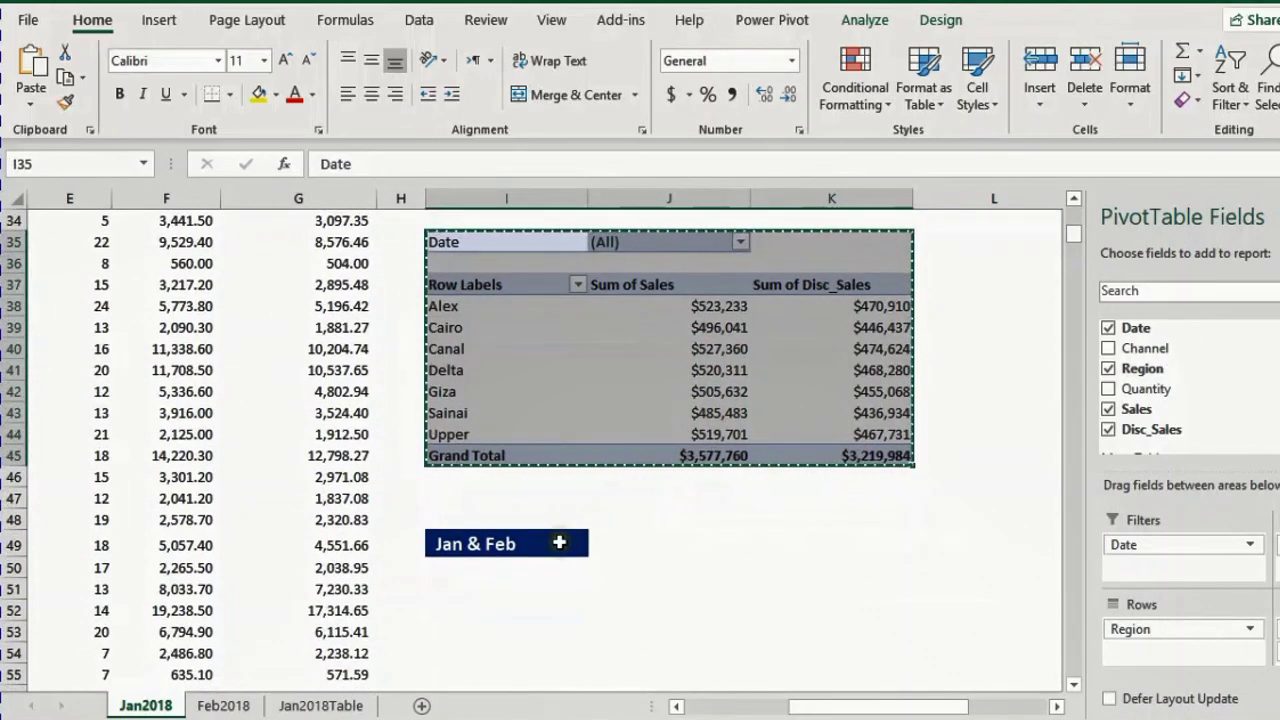
{"action": "left_click", "coordinate": [489, 592]}
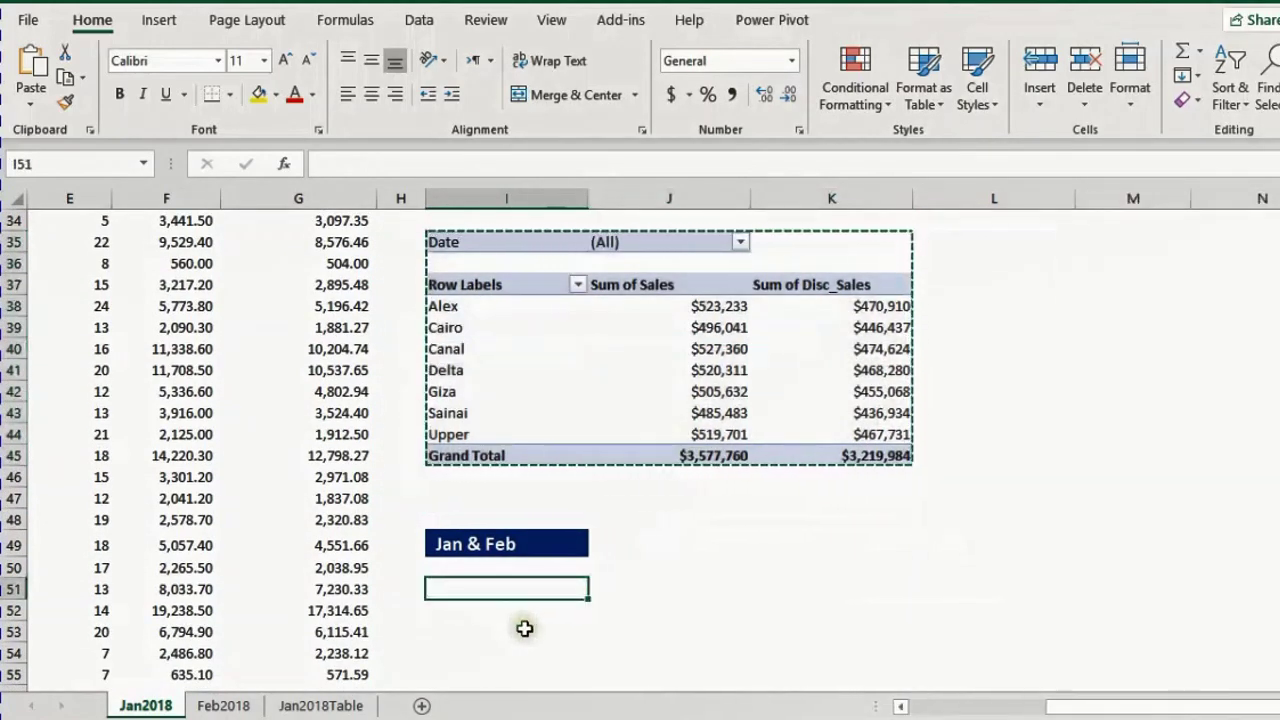
{"action": "key", "text": "ctrl+v"}
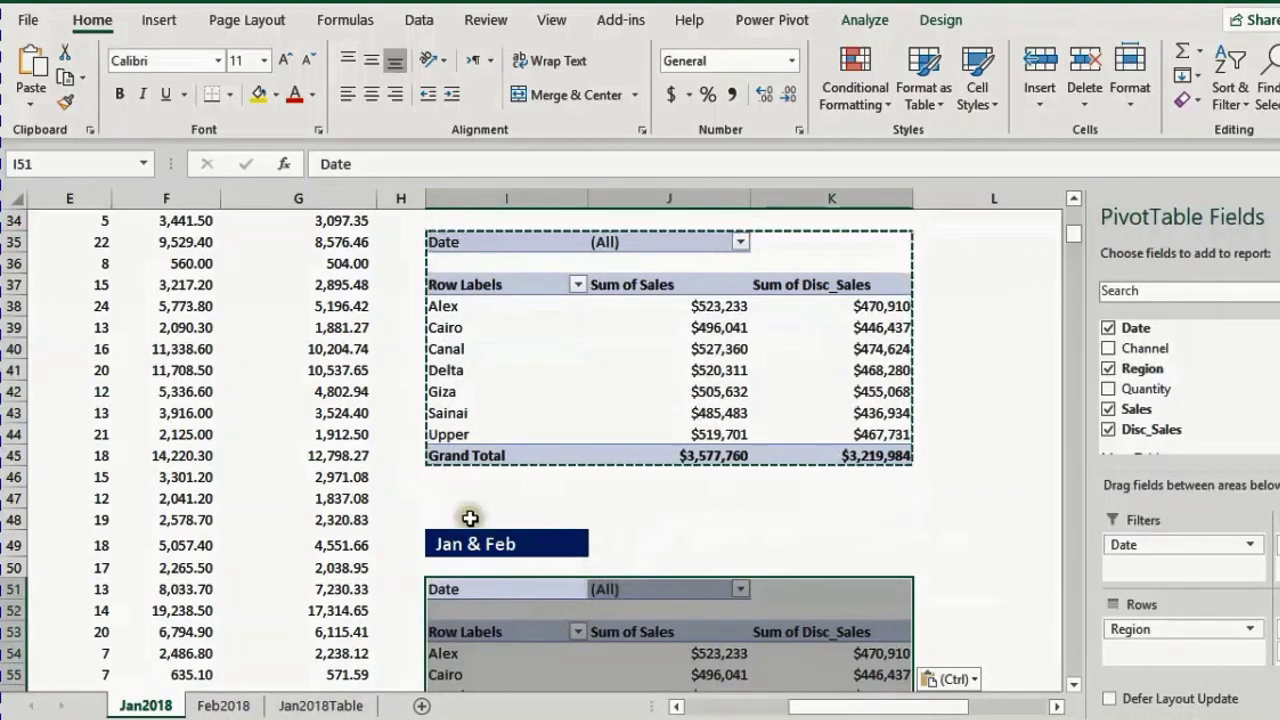
{"action": "key", "text": "Escape"}
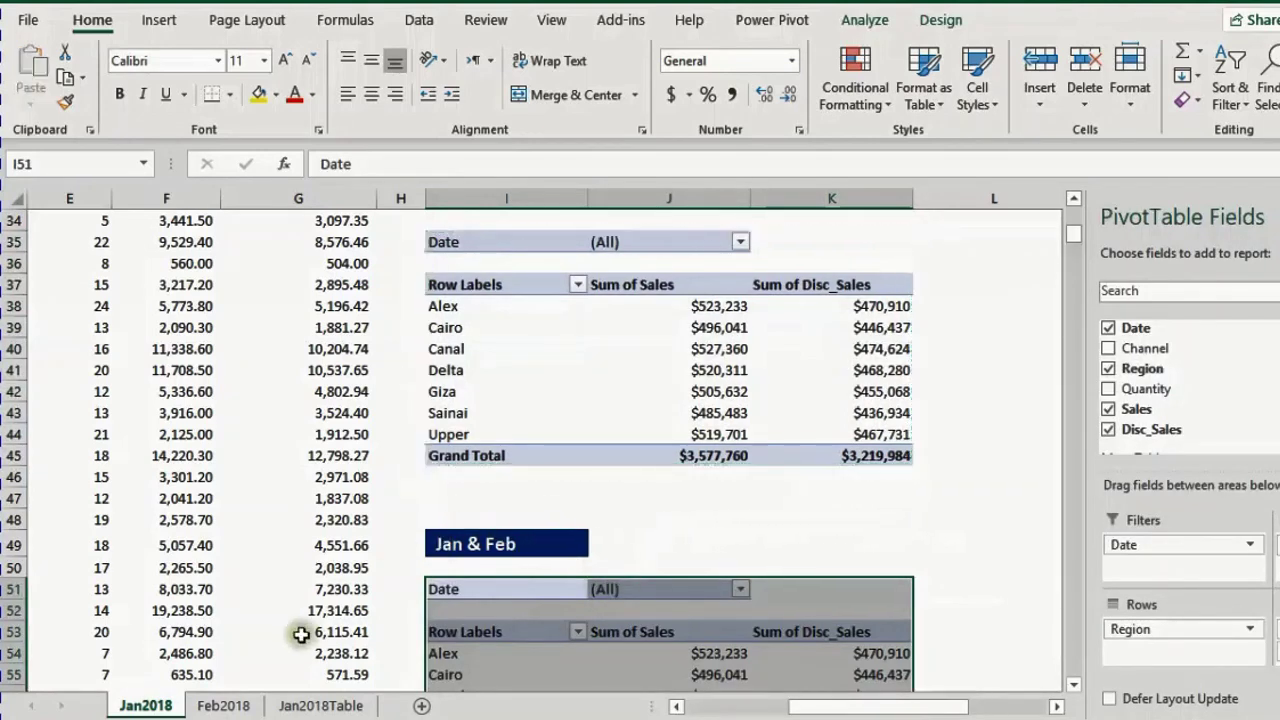
On Feb2018, select the data from B3 across and down to row 785, and copy it
{"action": "left_click", "coordinate": [223, 705]}
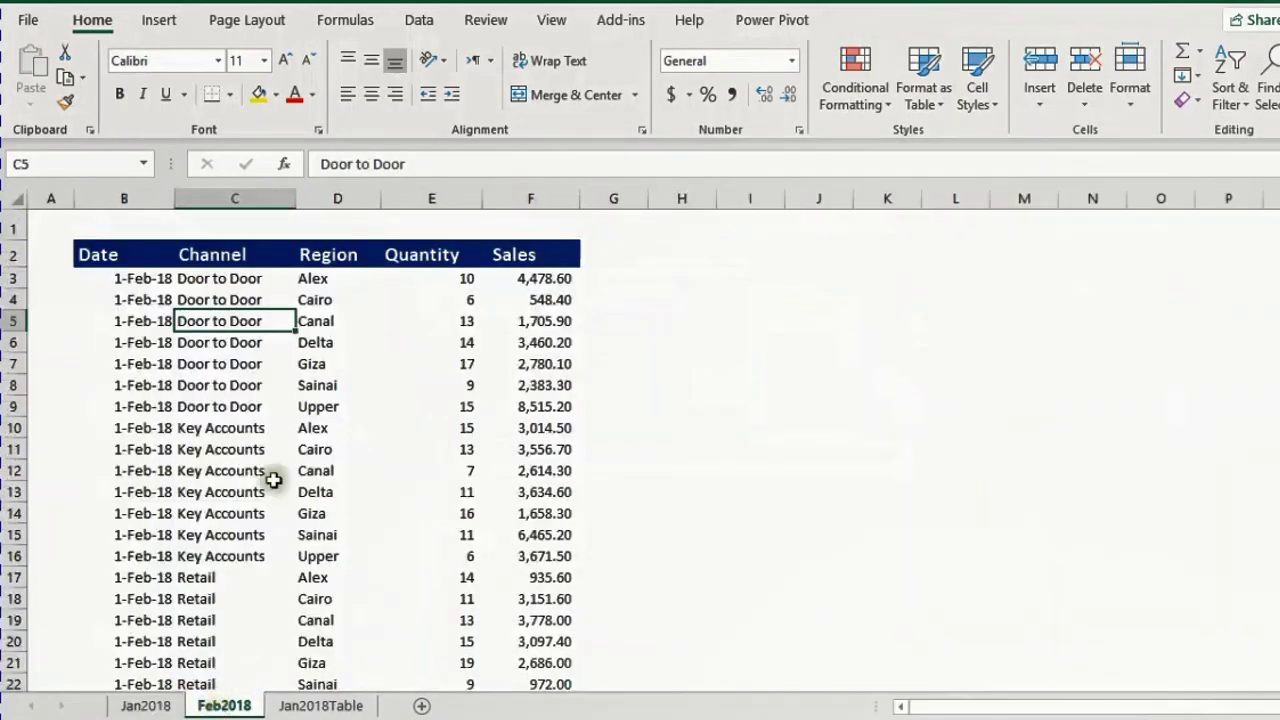
{"action": "left_click", "coordinate": [148, 281]}
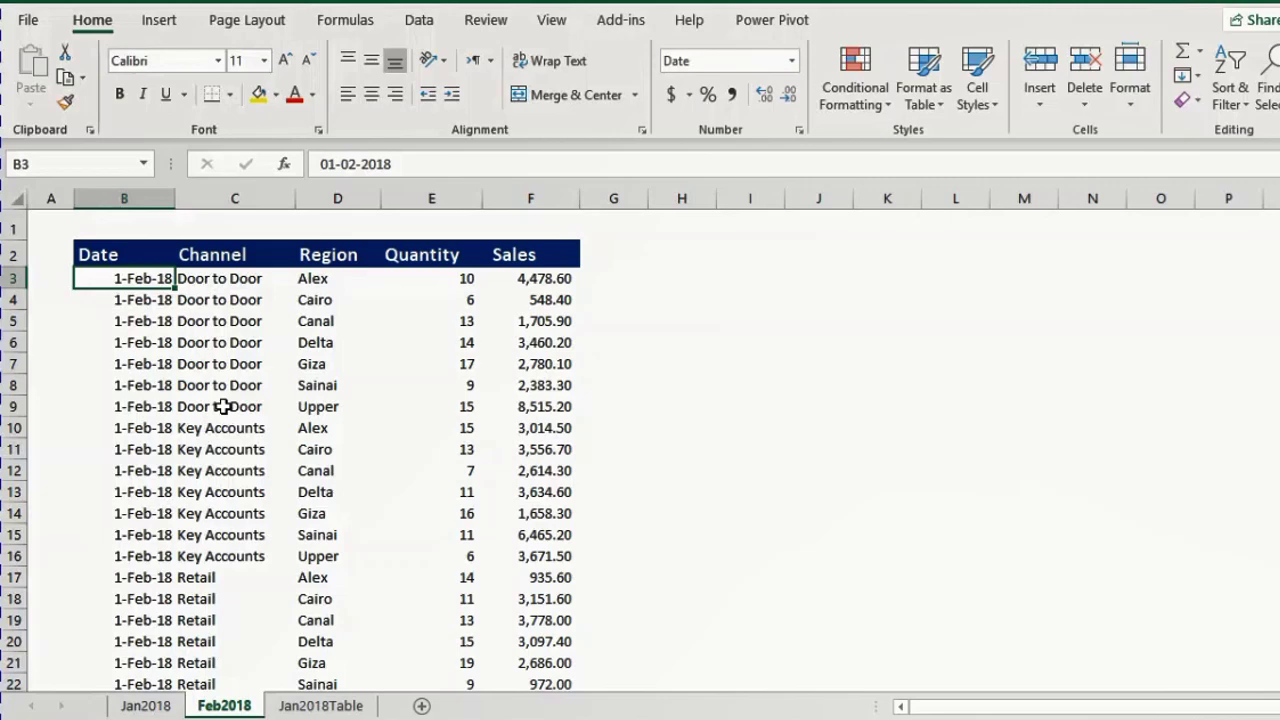
{"action": "key", "text": "ctrl+shift+Right"}
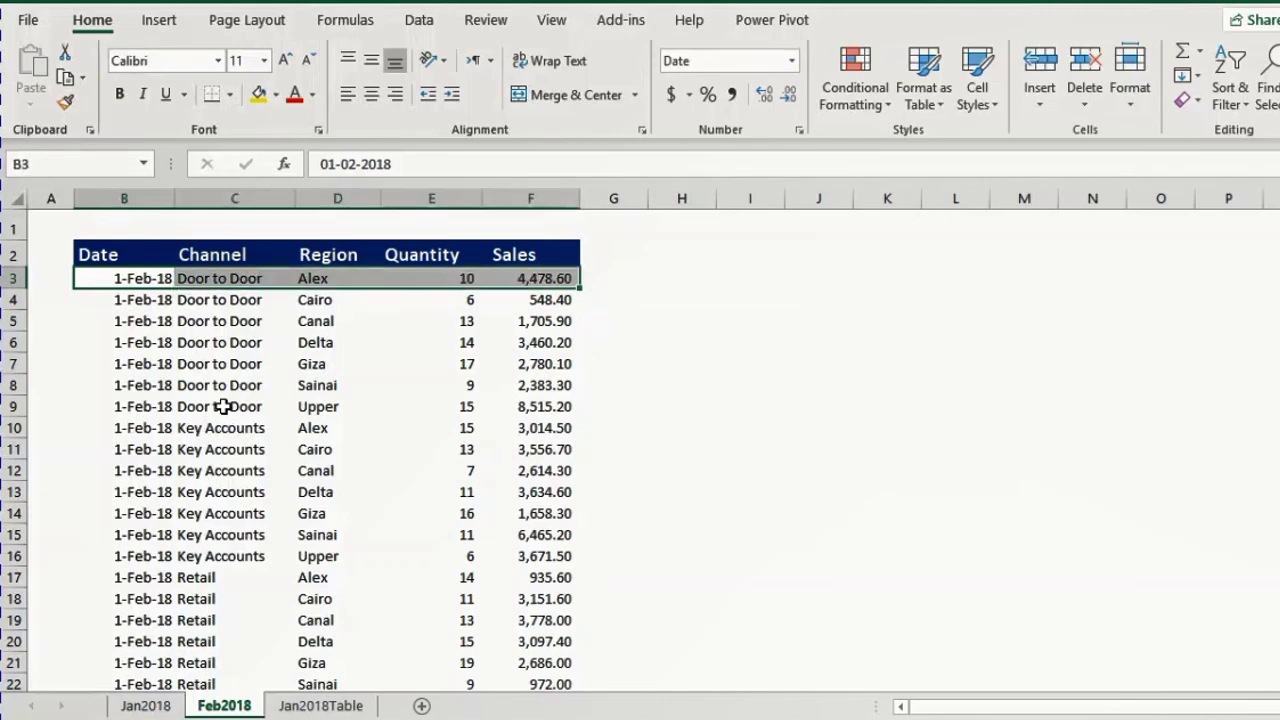
{"action": "key", "text": "ctrl+shift+Down"}
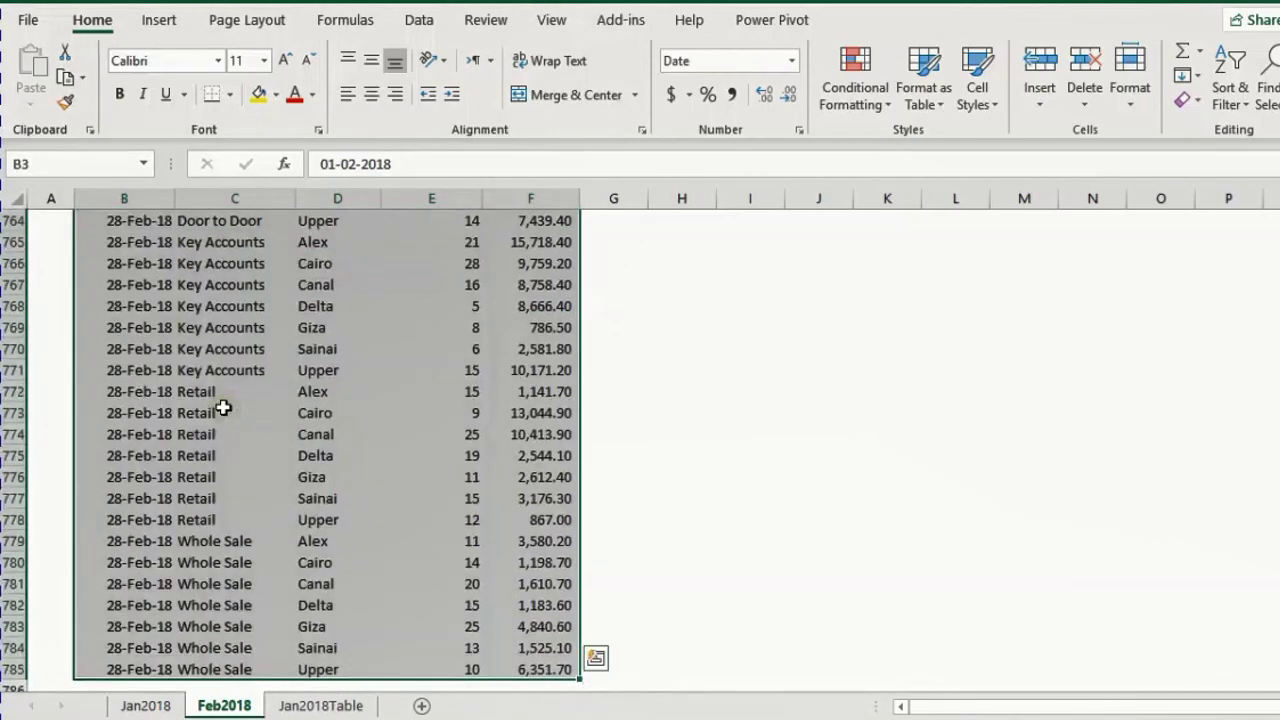
{"action": "key", "text": "ctrl+c"}
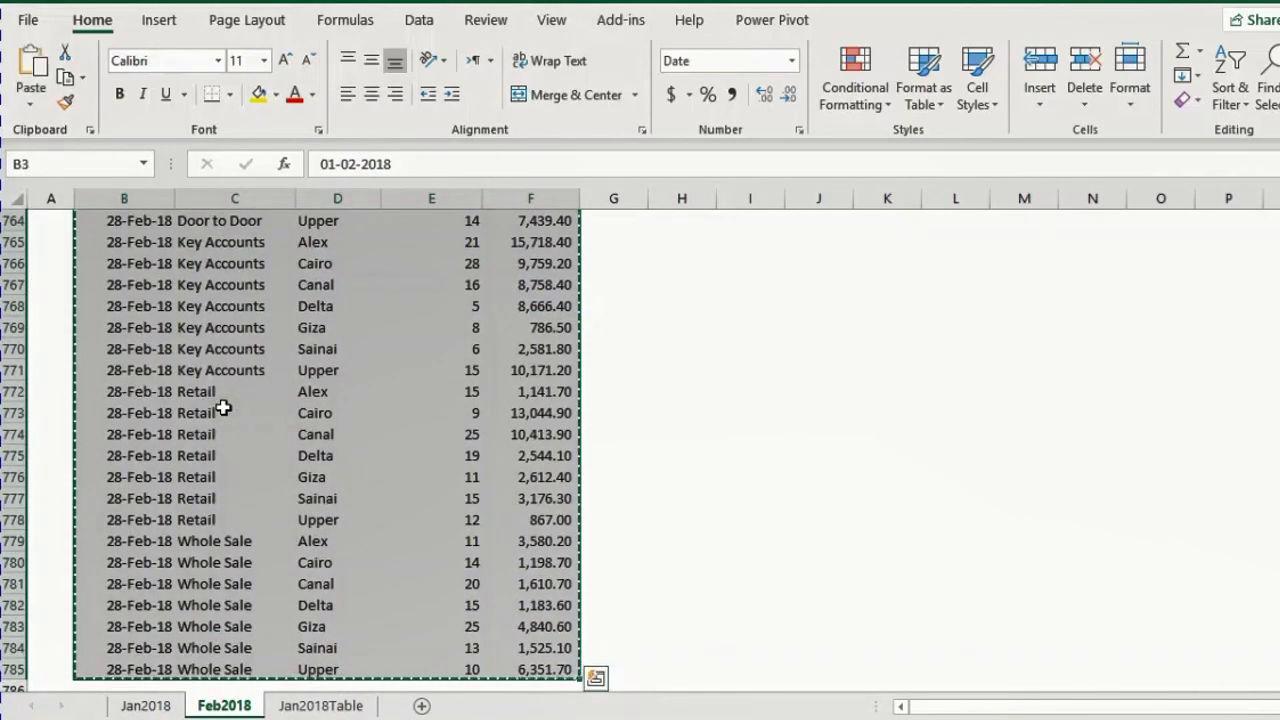
Paste the February rows into Jan2018 directly below the January data, starting at B869
{"action": "left_click", "coordinate": [140, 707]}
{"action": "left_click", "coordinate": [134, 413]}
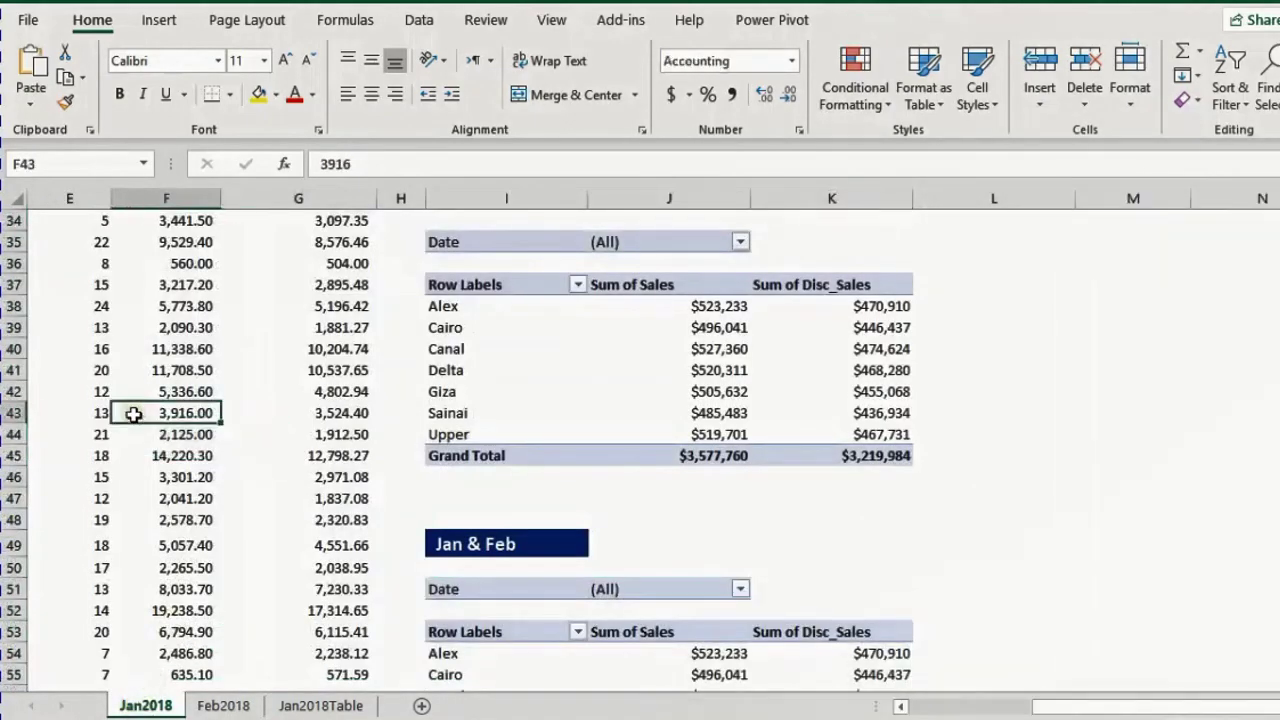
{"action": "key", "text": "ctrl+Left"}
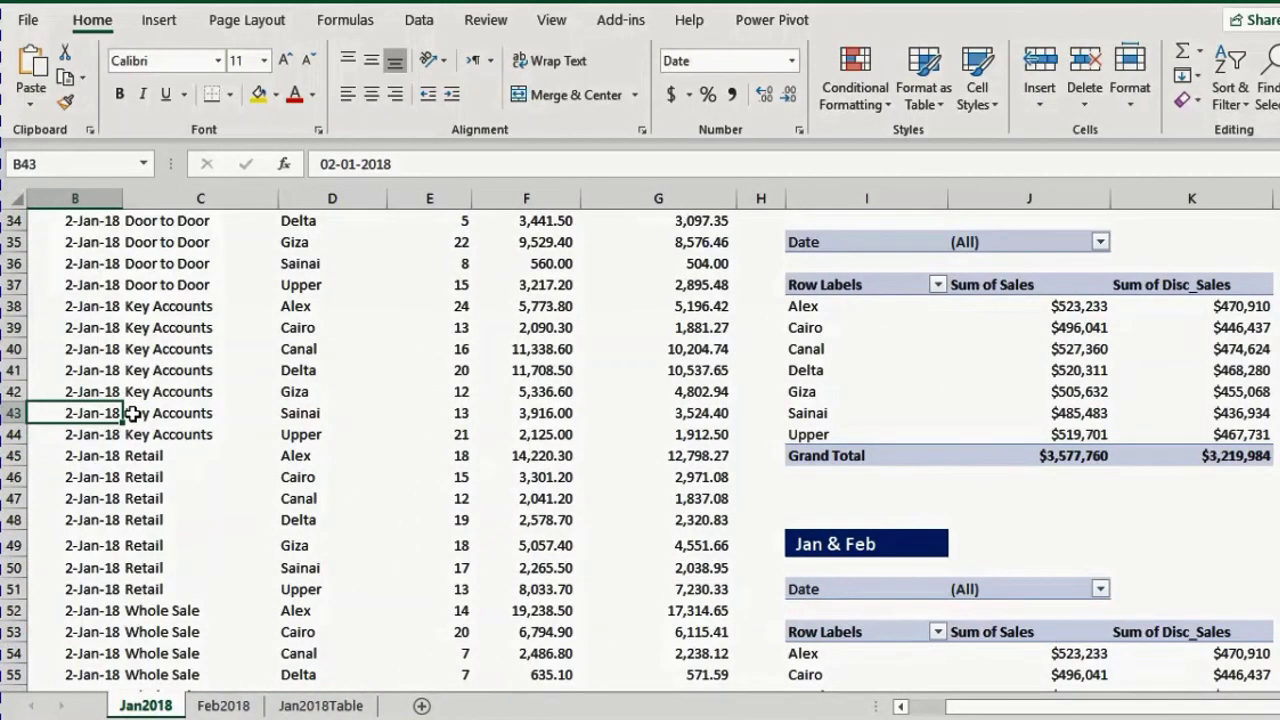
{"action": "key", "text": "ctrl+Down"}
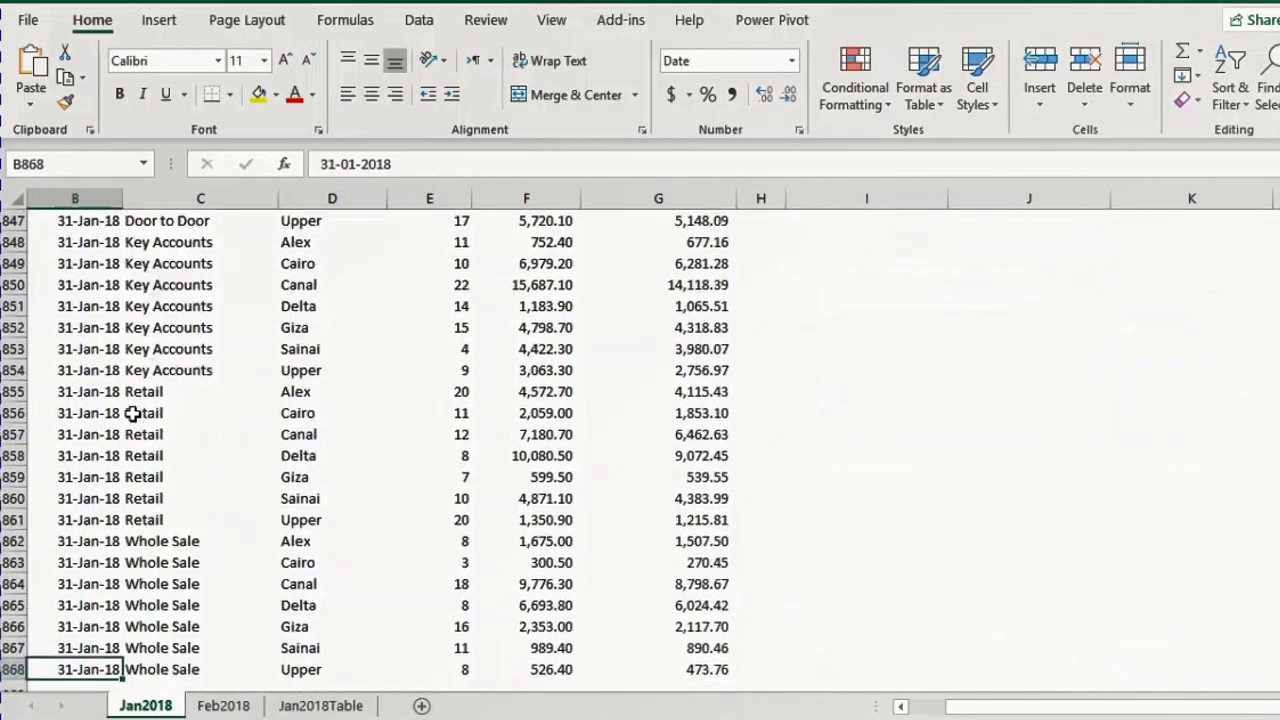
{"action": "key", "text": "Down"}
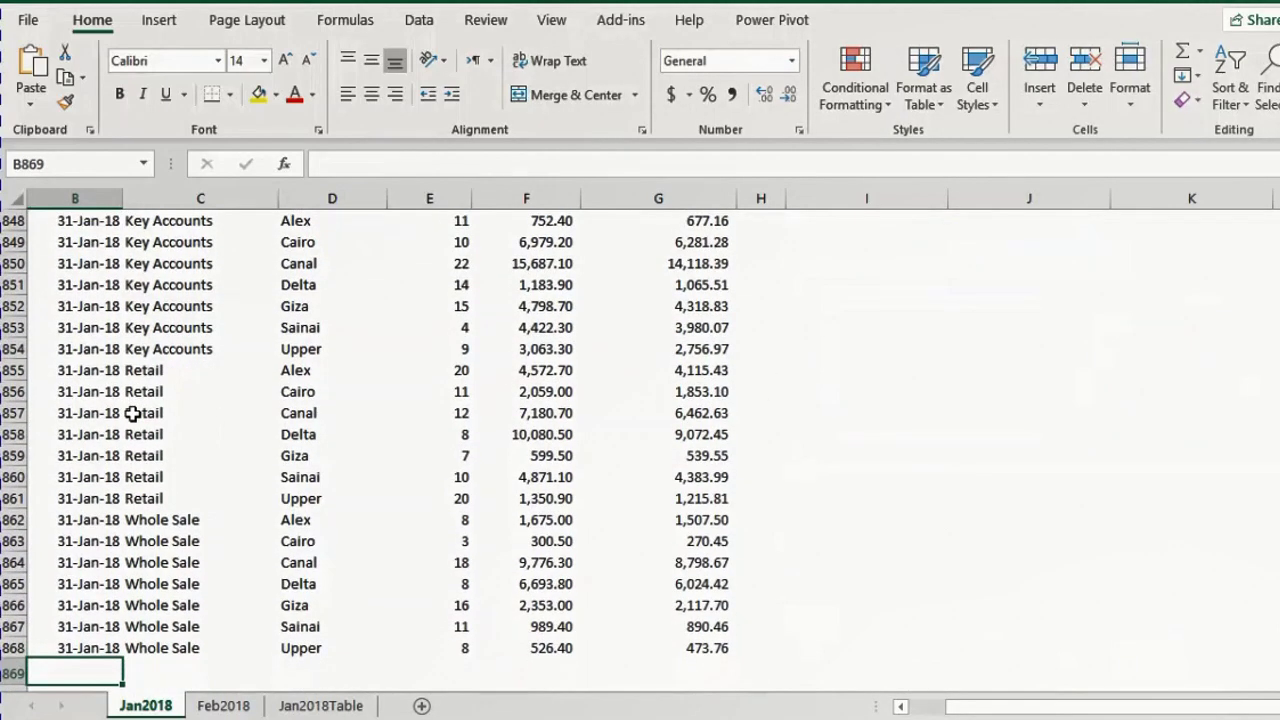
{"action": "key", "text": "ctrl+v"}
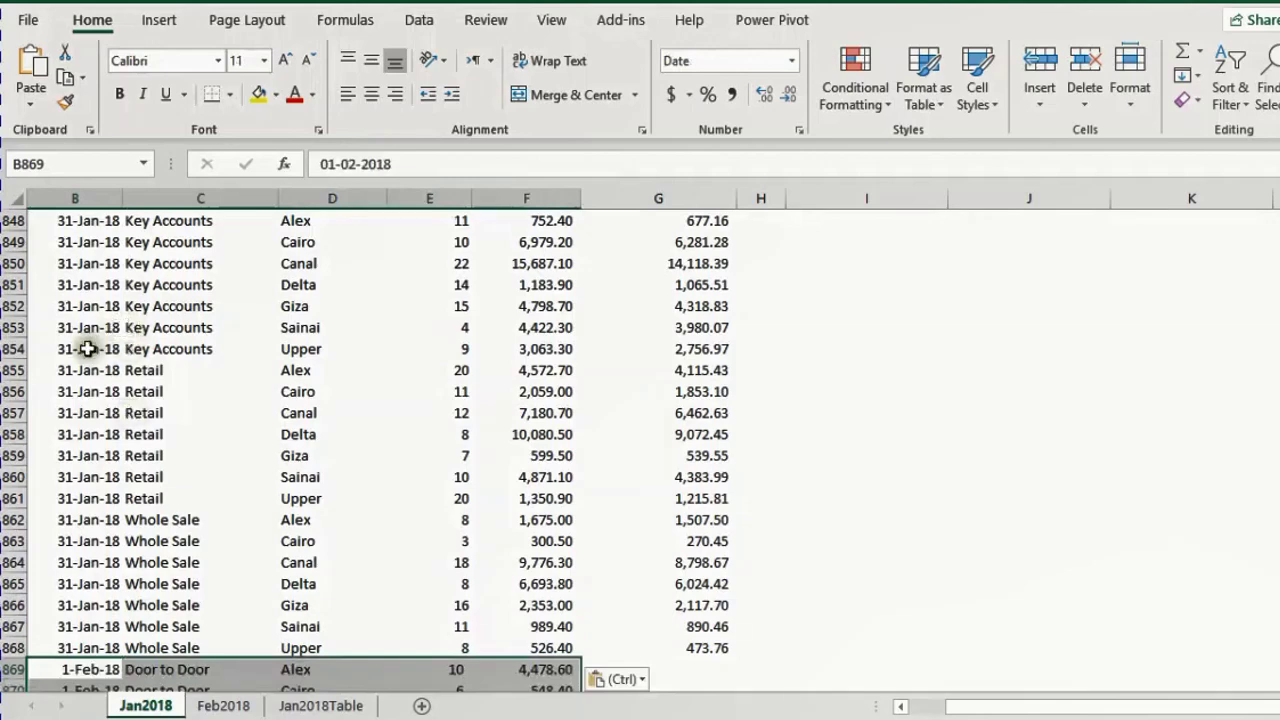
{"action": "scroll", "coordinate": [75, 555], "scroll_direction": "down", "scroll_amount": 2}
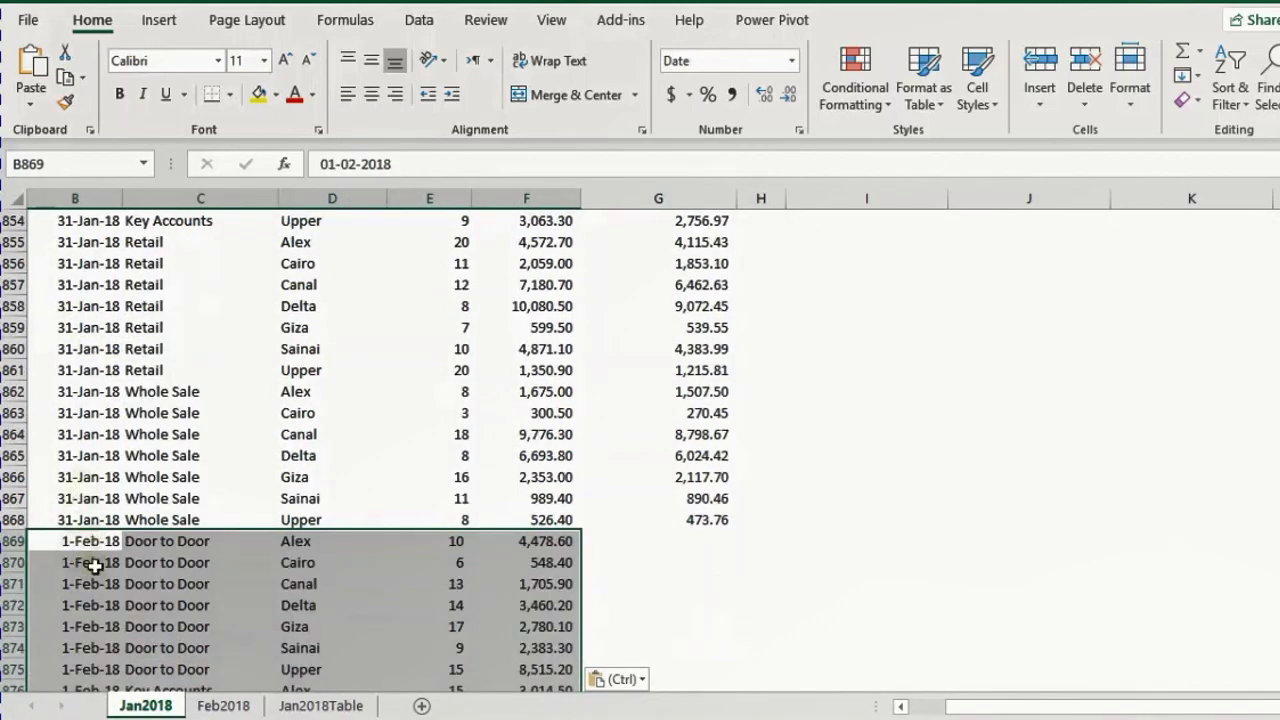
{"action": "left_click", "coordinate": [93, 565]}
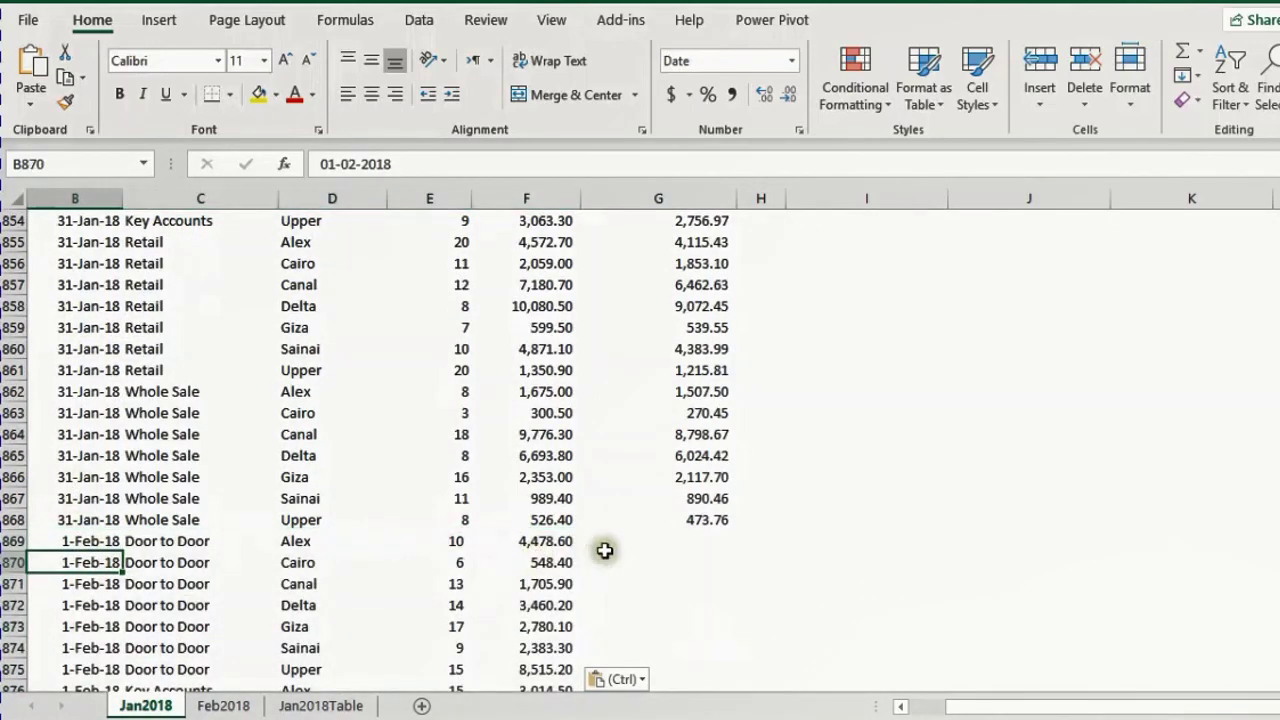
Fill the 90% Disc_Sales formula from G868 down beside the February rows
{"action": "left_click", "coordinate": [691, 523]}
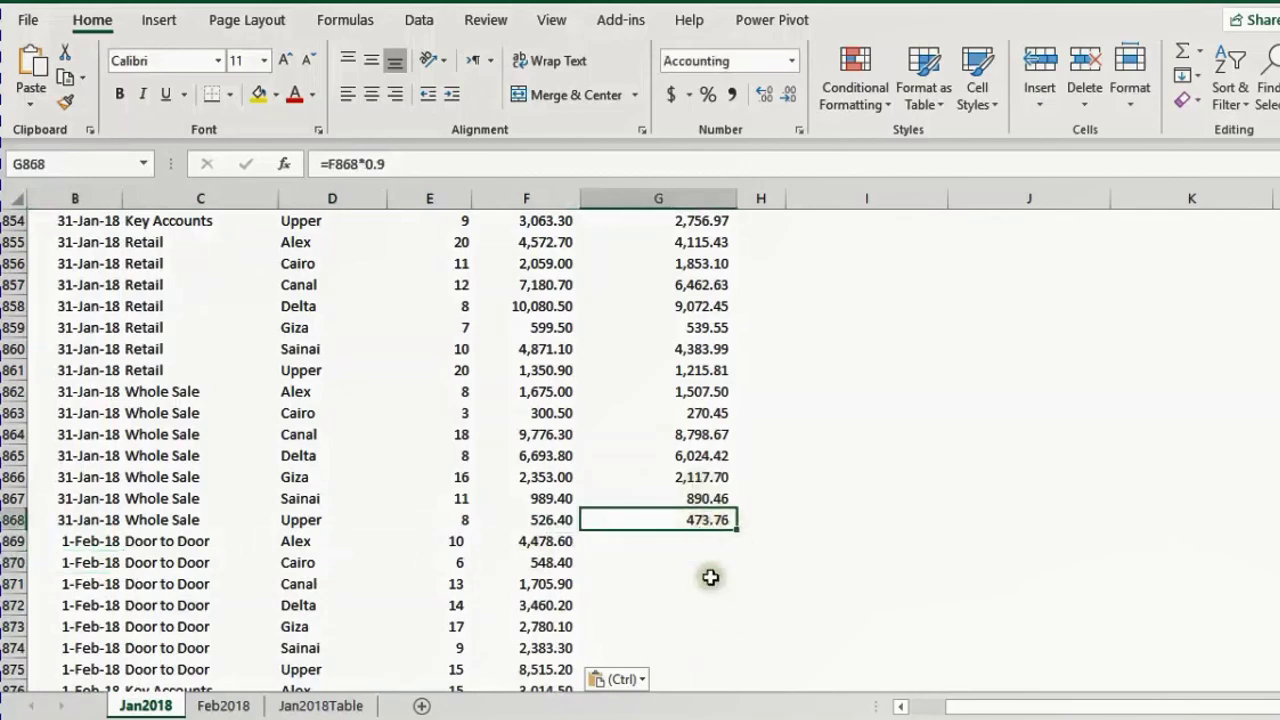
{"action": "scroll", "coordinate": [709, 577], "scroll_direction": "down", "scroll_amount": 1}
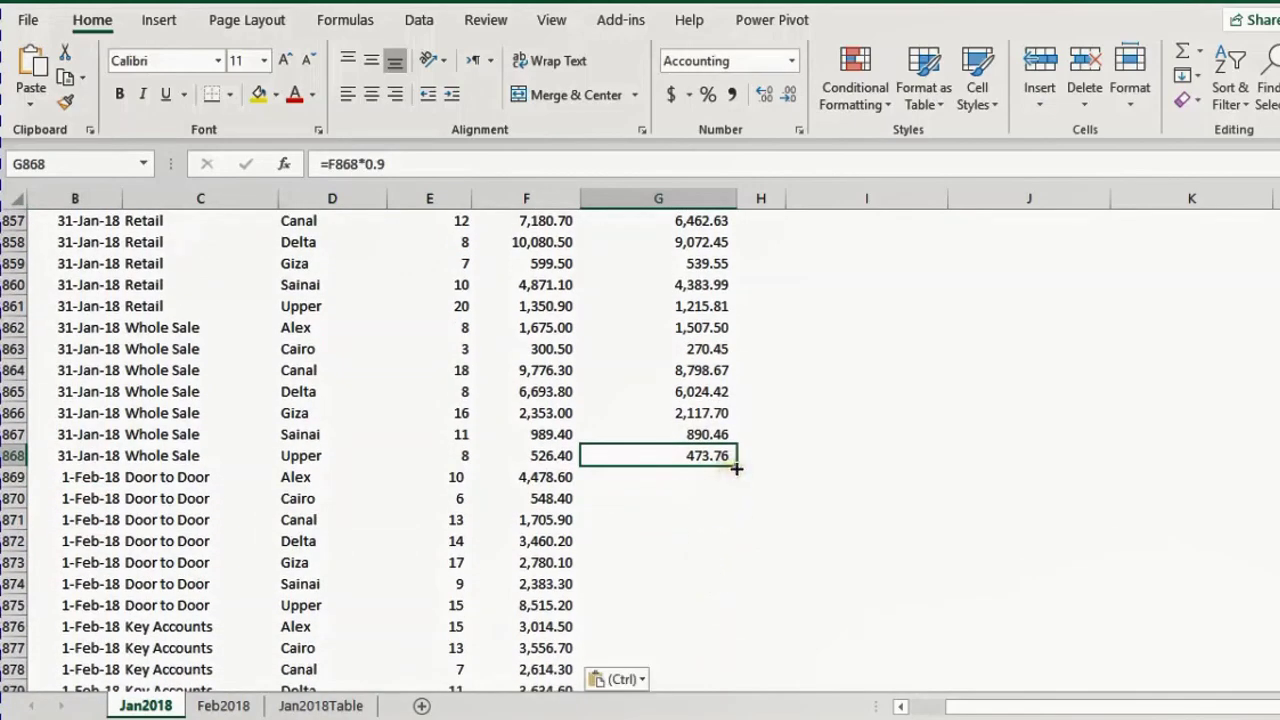
{"action": "double_click", "coordinate": [736, 468]}
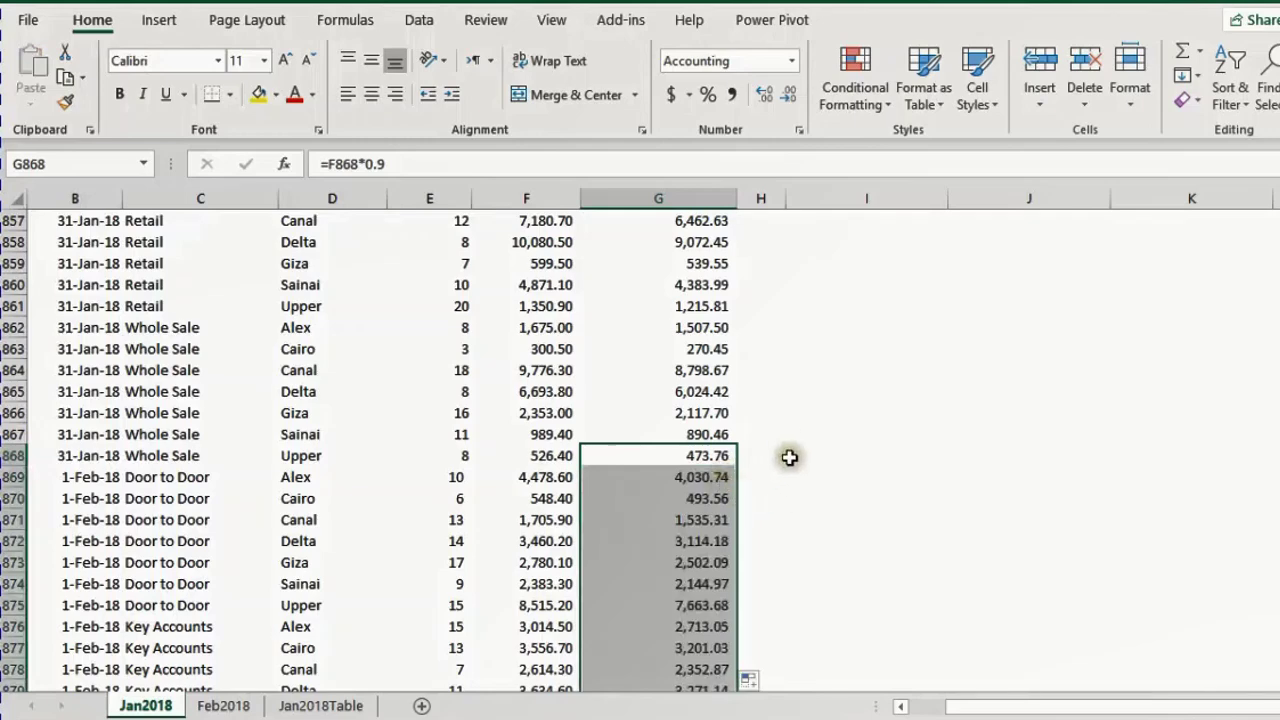
{"action": "left_click", "coordinate": [725, 519]}
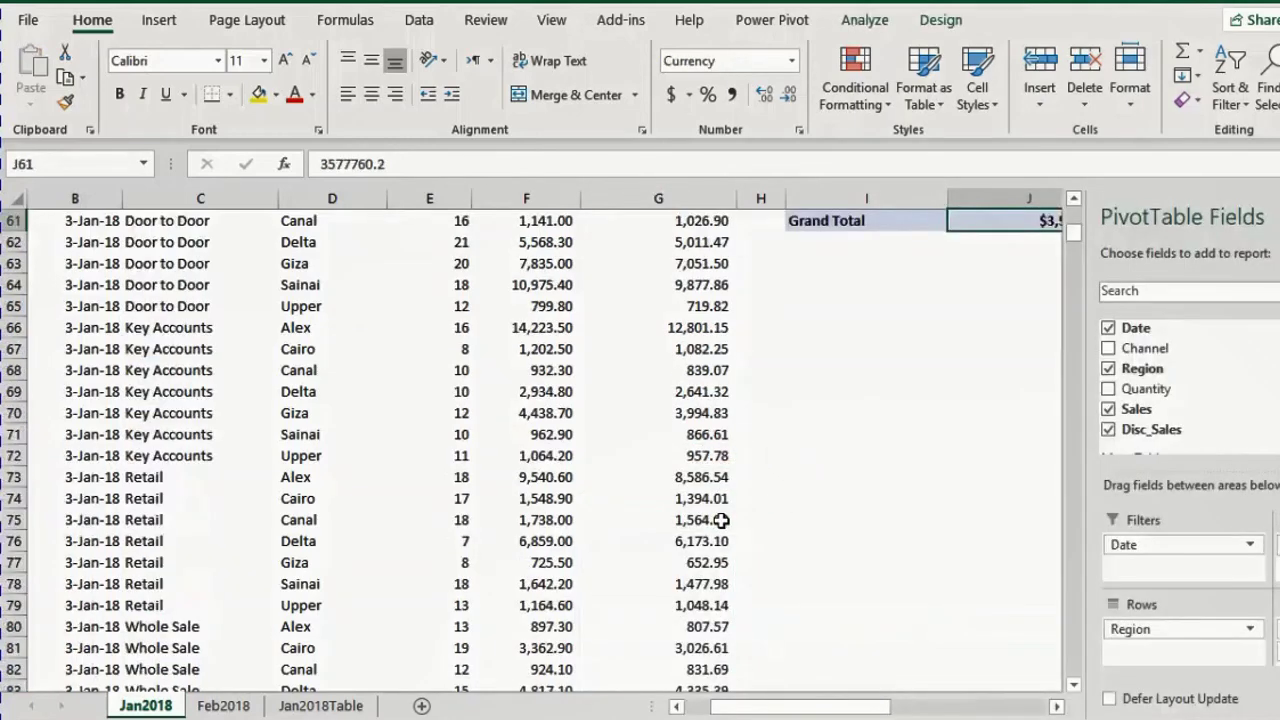
{"action": "scroll", "coordinate": [720, 520], "scroll_direction": "up", "scroll_amount": 3}
{"action": "scroll", "coordinate": [720, 520], "scroll_direction": "right", "scroll_amount": 1}
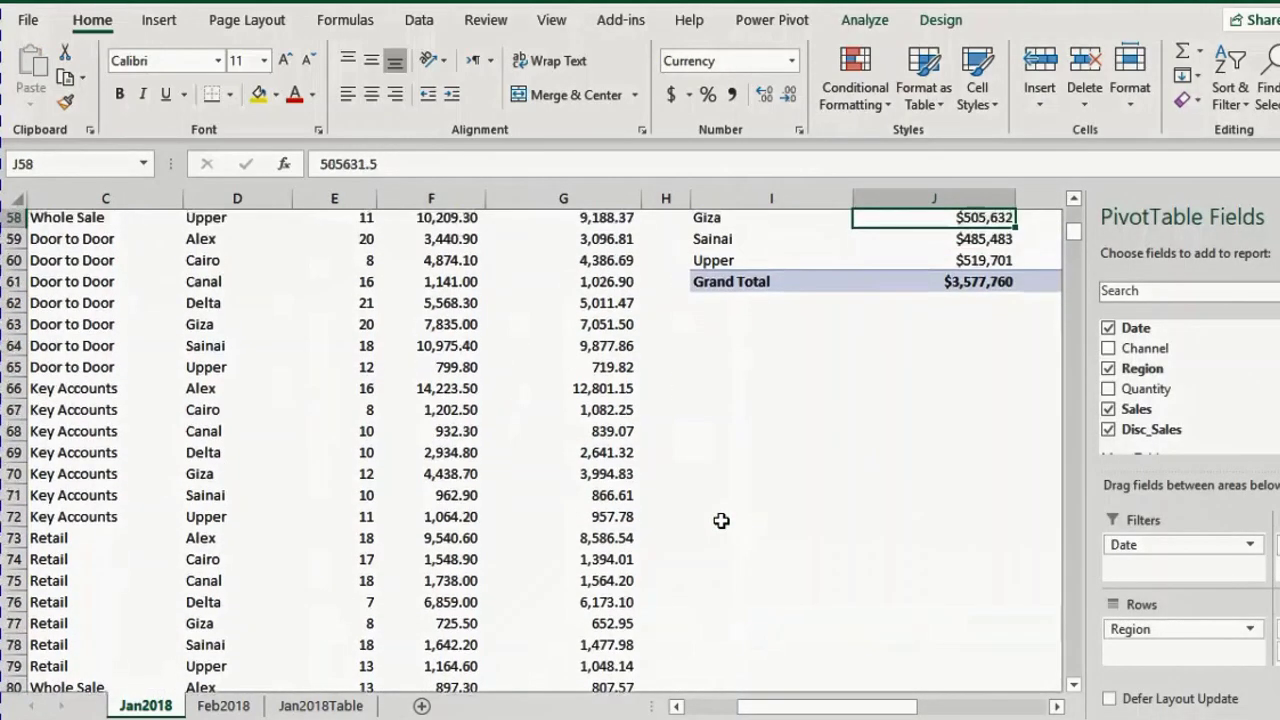
{"action": "key", "text": "Up"}
{"action": "key", "text": "Up"}
{"action": "key", "text": "Up"}
{"action": "key", "text": "Up"}
{"action": "key", "text": "Down"}
{"action": "key", "text": "Down"}
{"action": "key", "text": "Down"}
{"action": "key", "text": "Down"}
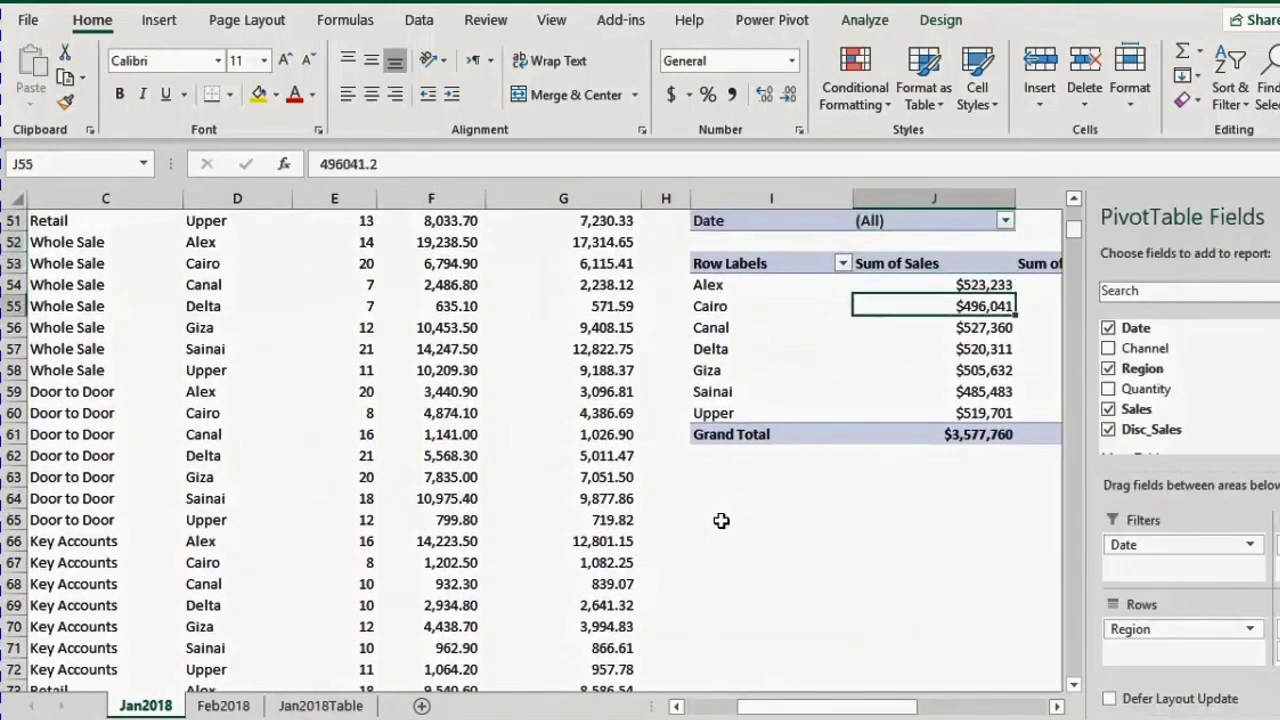
{"action": "key", "text": "Right"}
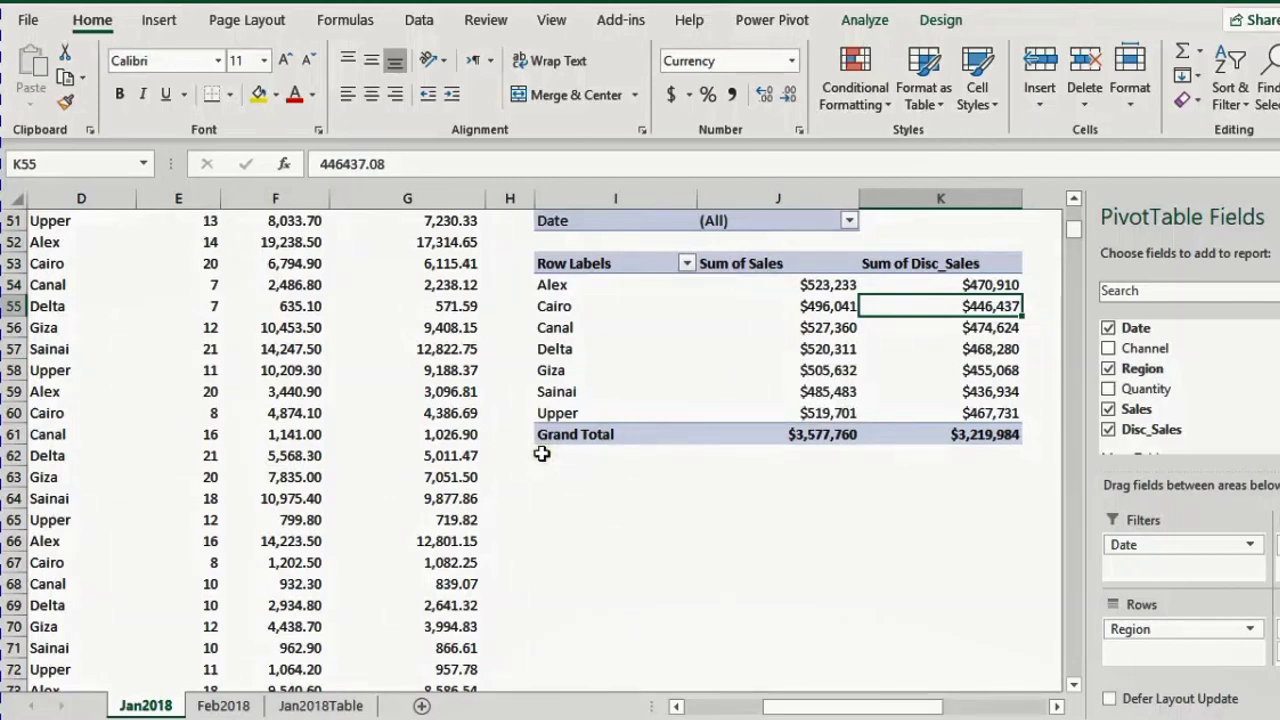
{"action": "left_click", "coordinate": [880, 22]}
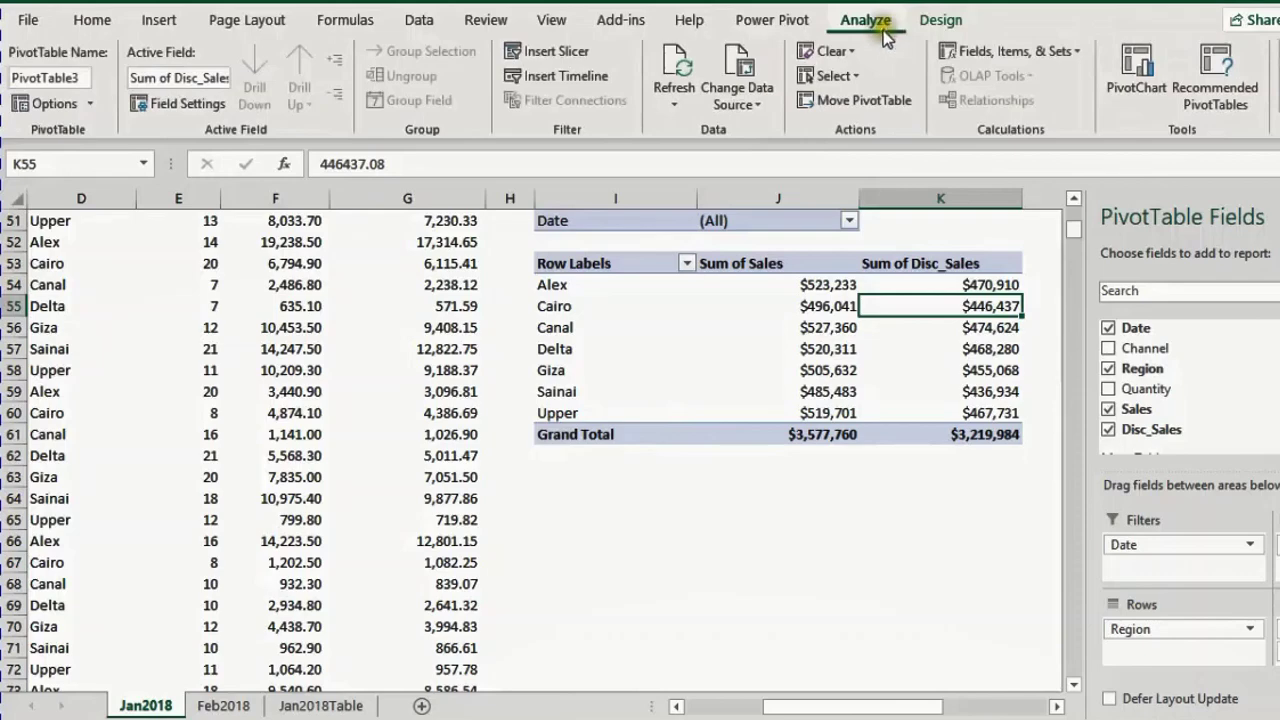
{"action": "left_click", "coordinate": [740, 68]}
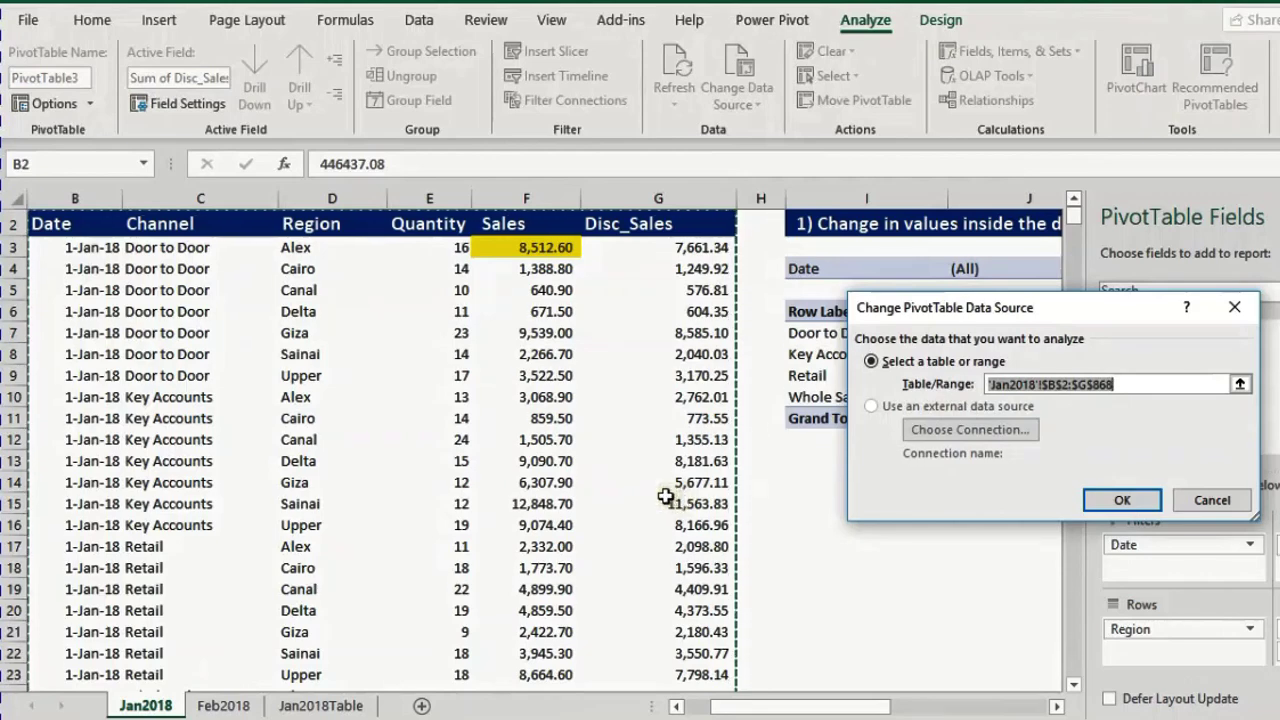
{"action": "key", "text": "Return"}
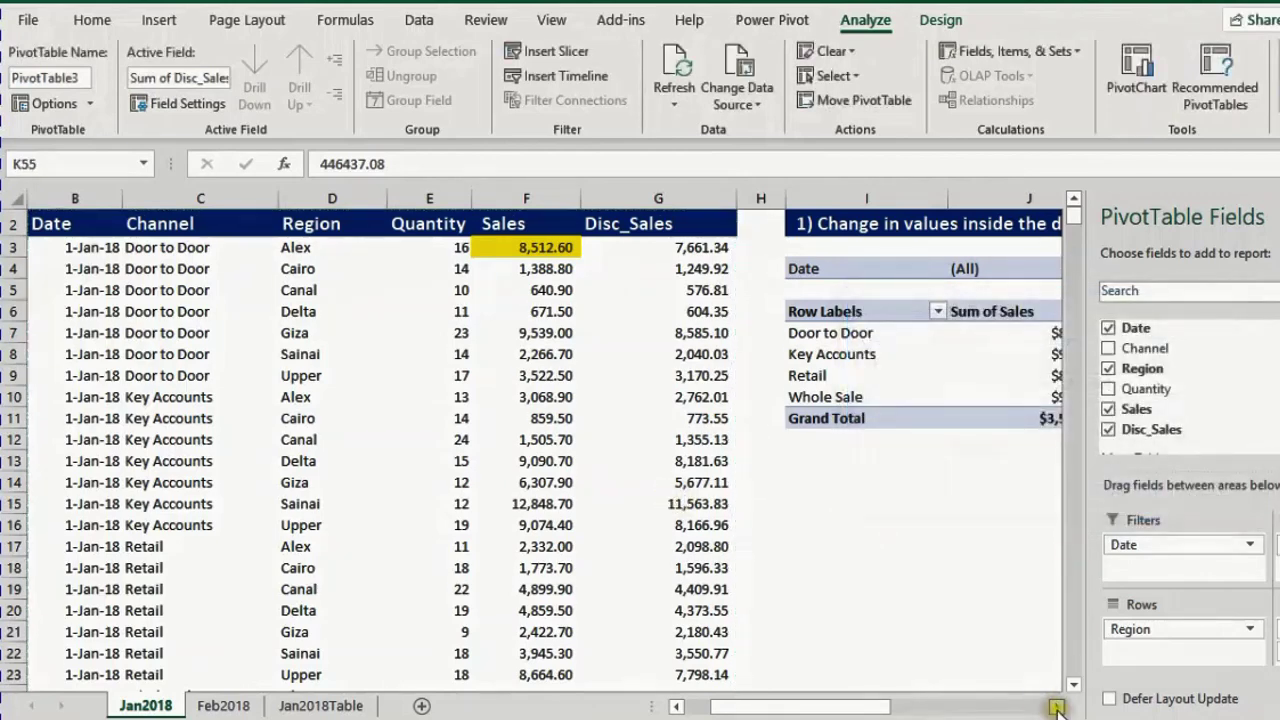
{"action": "left_click", "coordinate": [314, 463]}
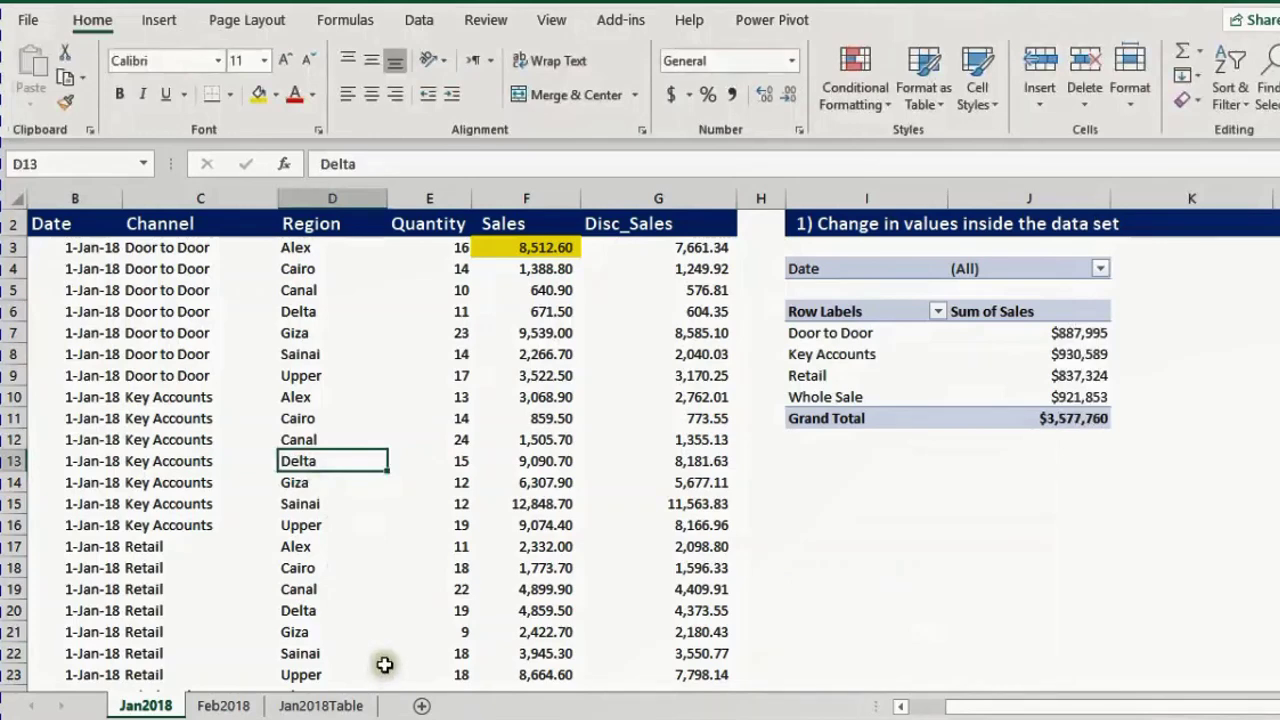
Select the whole Jan2018 data range and name it FEB_JAN in the Name Box
{"action": "key", "text": "ctrl+a"}
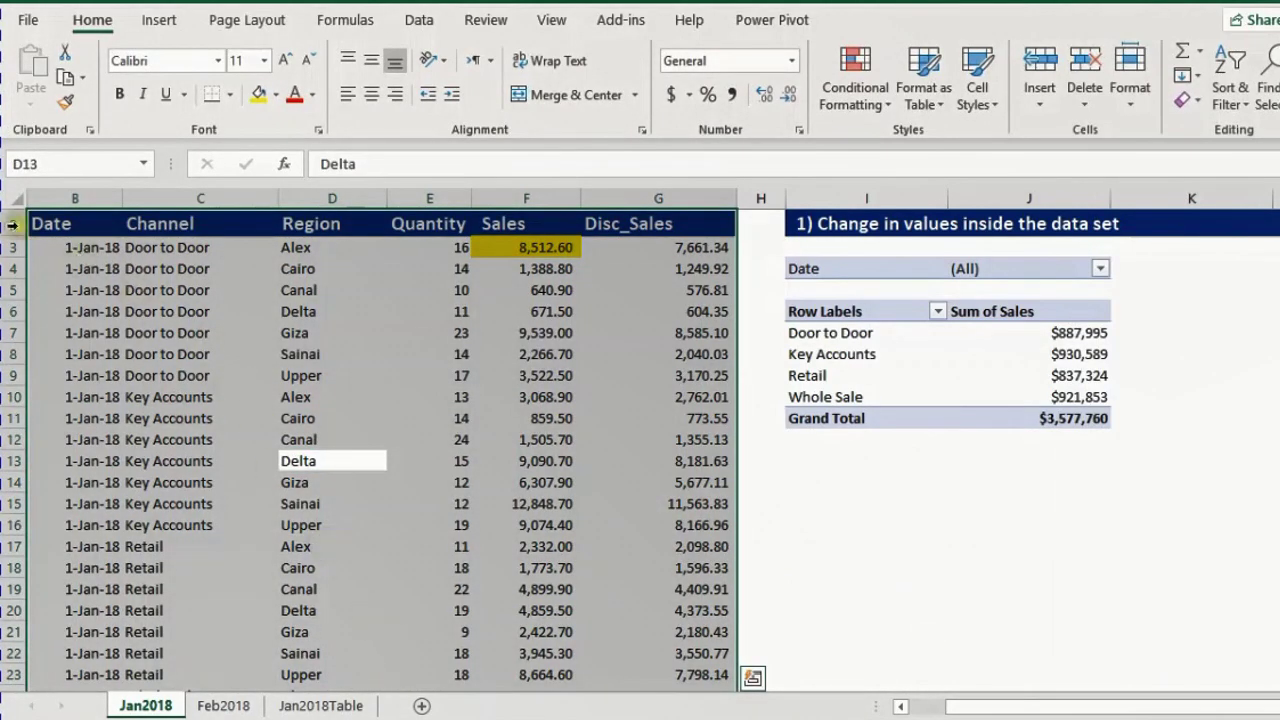
{"action": "left_click", "coordinate": [42, 162]}
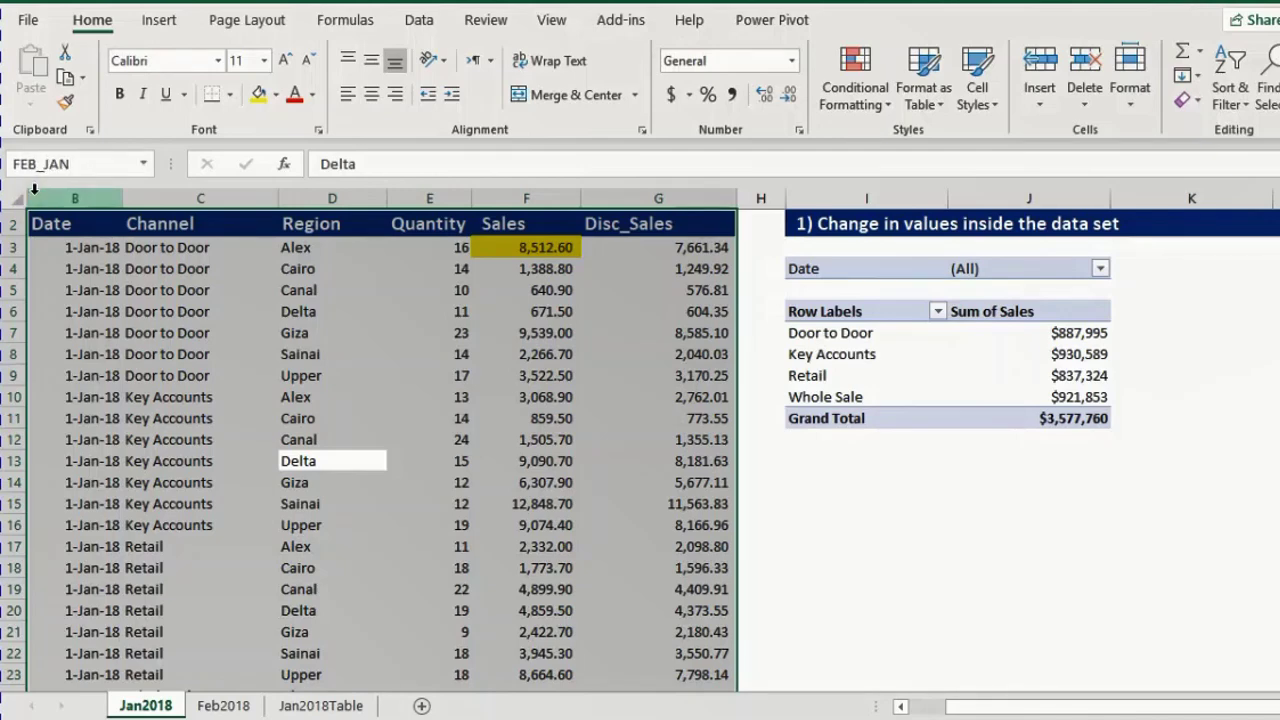
{"action": "left_click", "coordinate": [334, 400]}
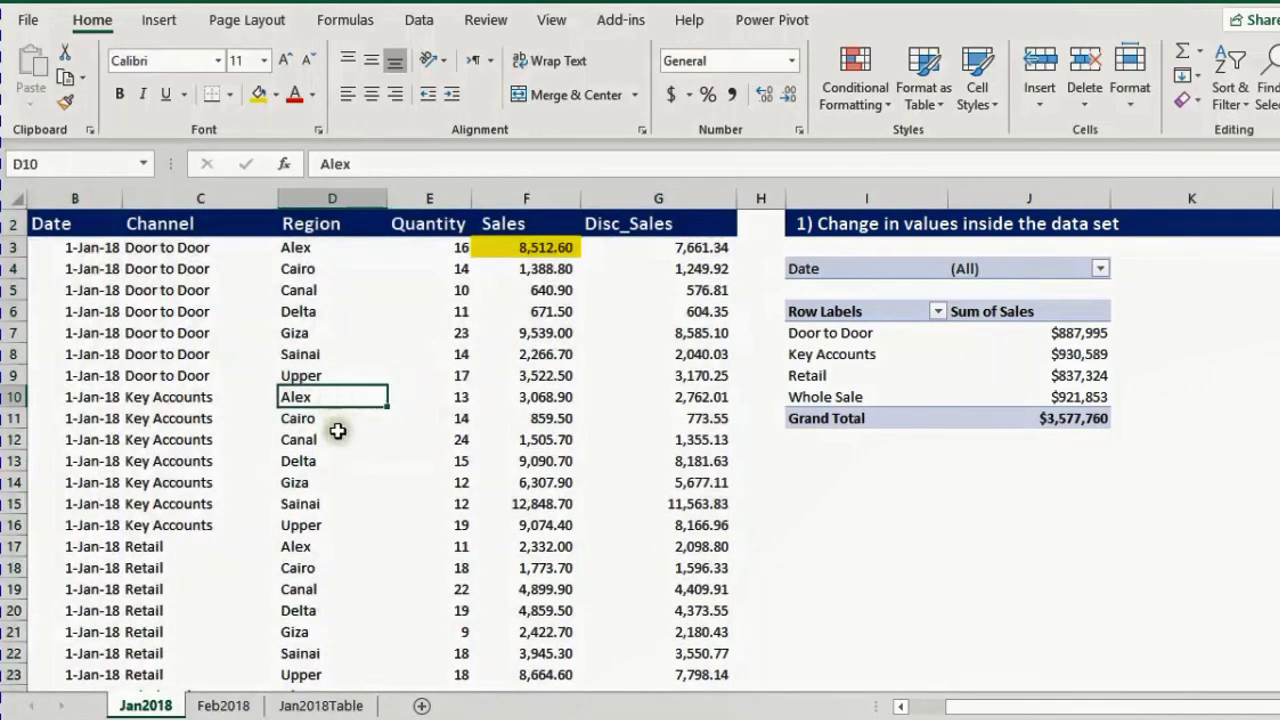
Verify FEB_JAN in the Name Box list by selecting its range
{"action": "left_click", "coordinate": [145, 165]}
{"action": "left_click", "coordinate": [145, 165]}
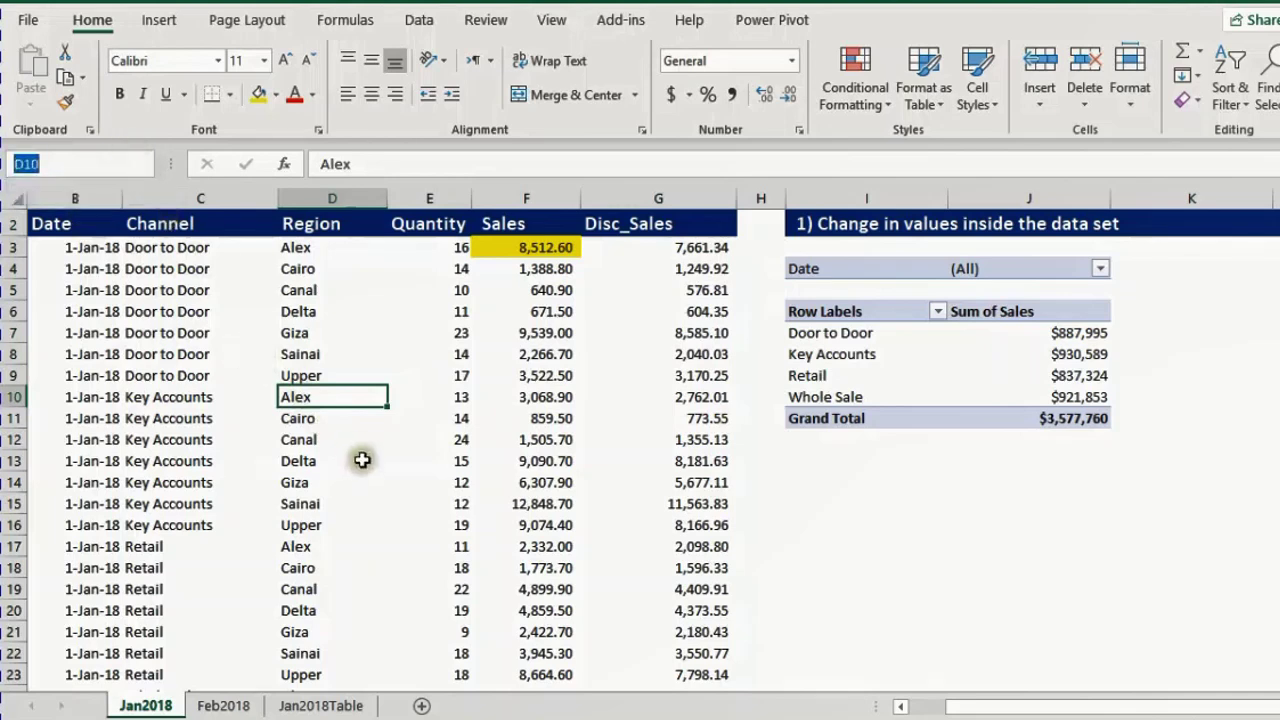
{"action": "left_click", "coordinate": [145, 165]}
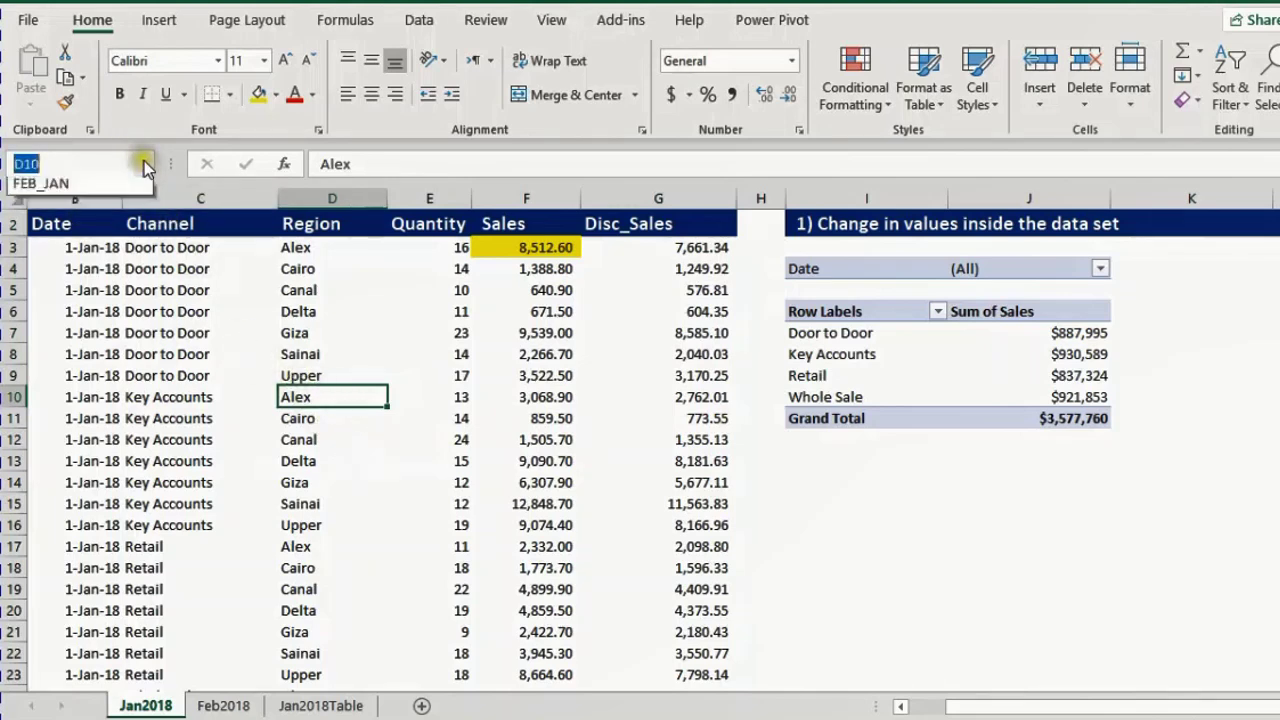
{"action": "left_click", "coordinate": [107, 195]}
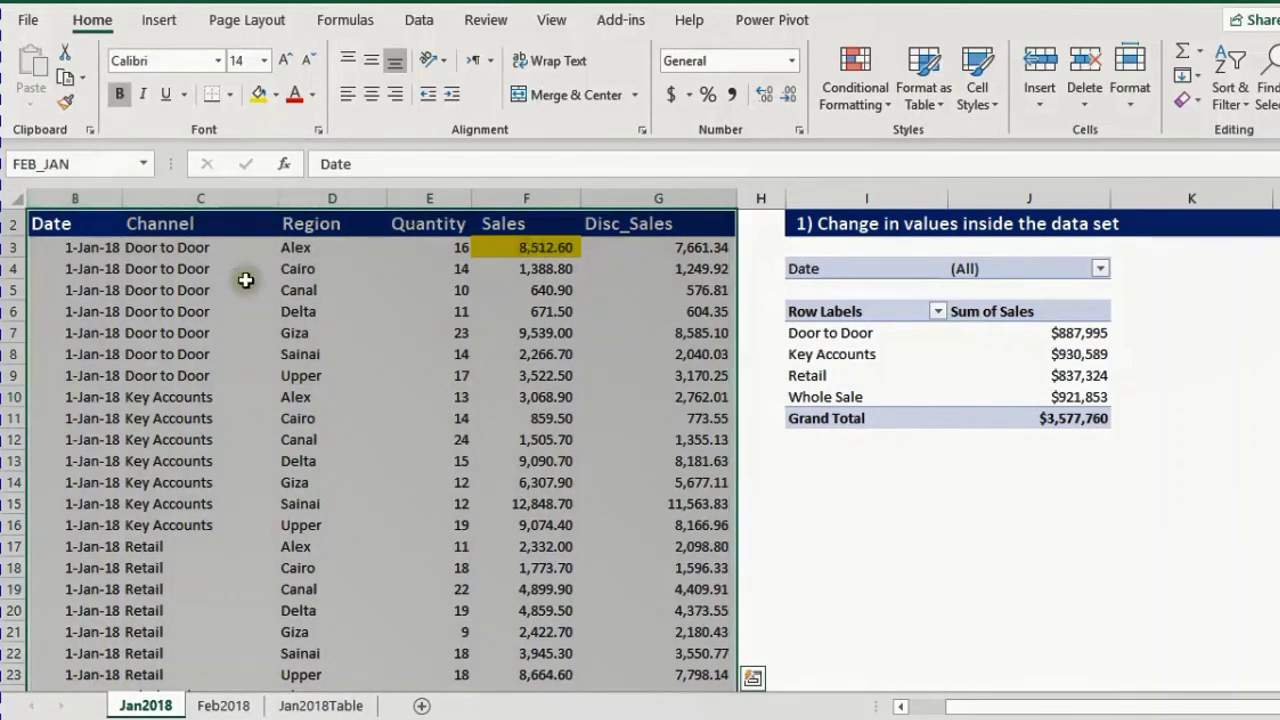
{"action": "left_click", "coordinate": [81, 164]}
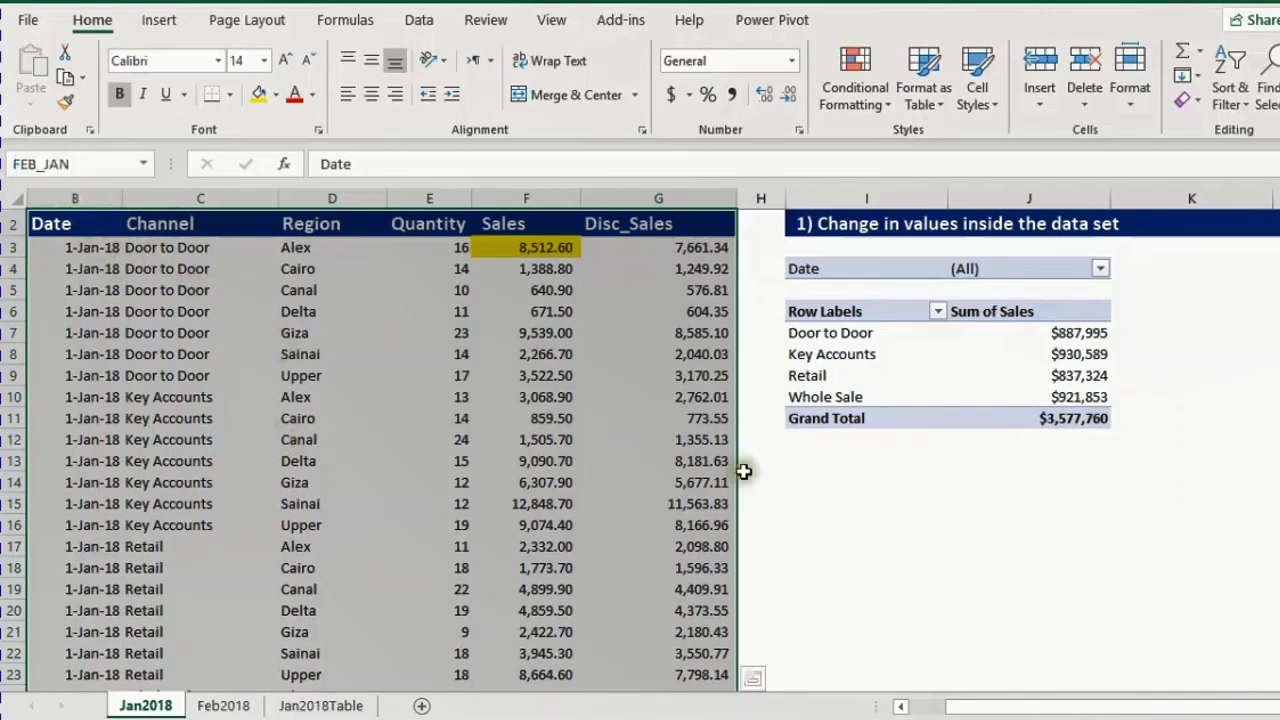
{"action": "scroll", "coordinate": [743, 472], "scroll_direction": "down", "scroll_amount": 7}
{"action": "scroll", "coordinate": [743, 472], "scroll_direction": "down", "scroll_amount": 7}
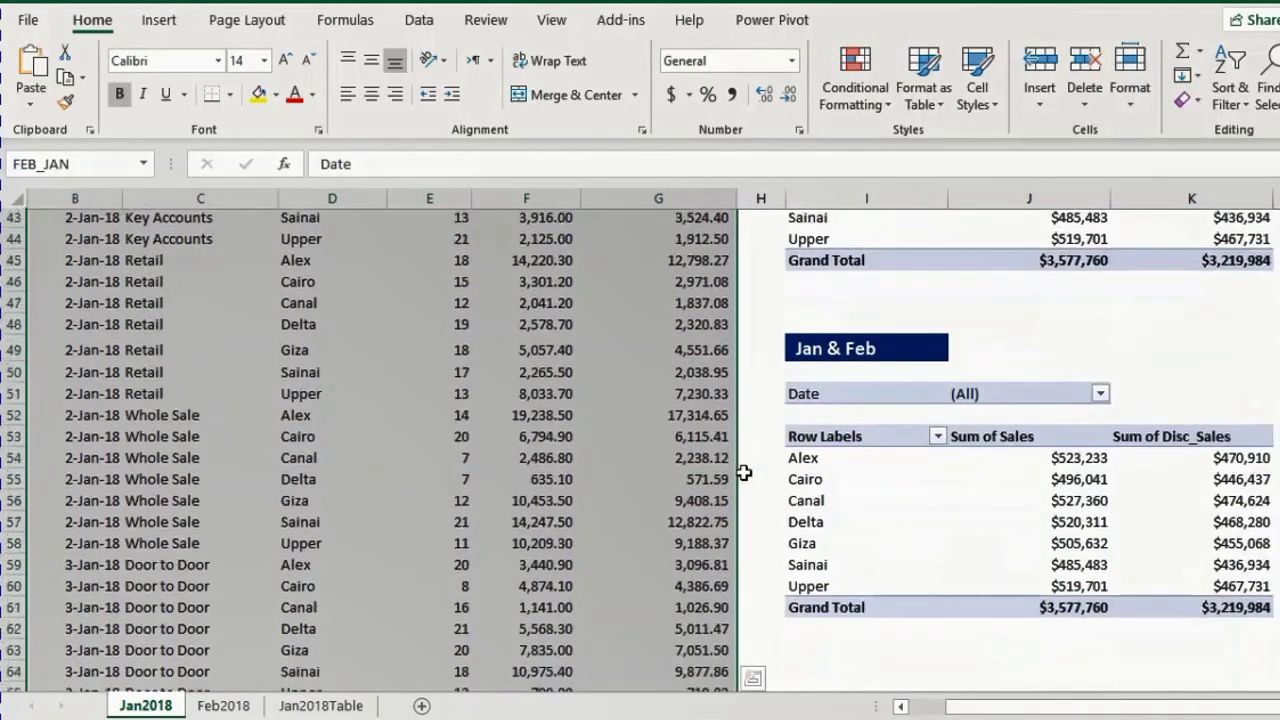
Change the Jan & Feb pivot's data source to FEB_JAN
{"action": "left_click", "coordinate": [858, 467]}
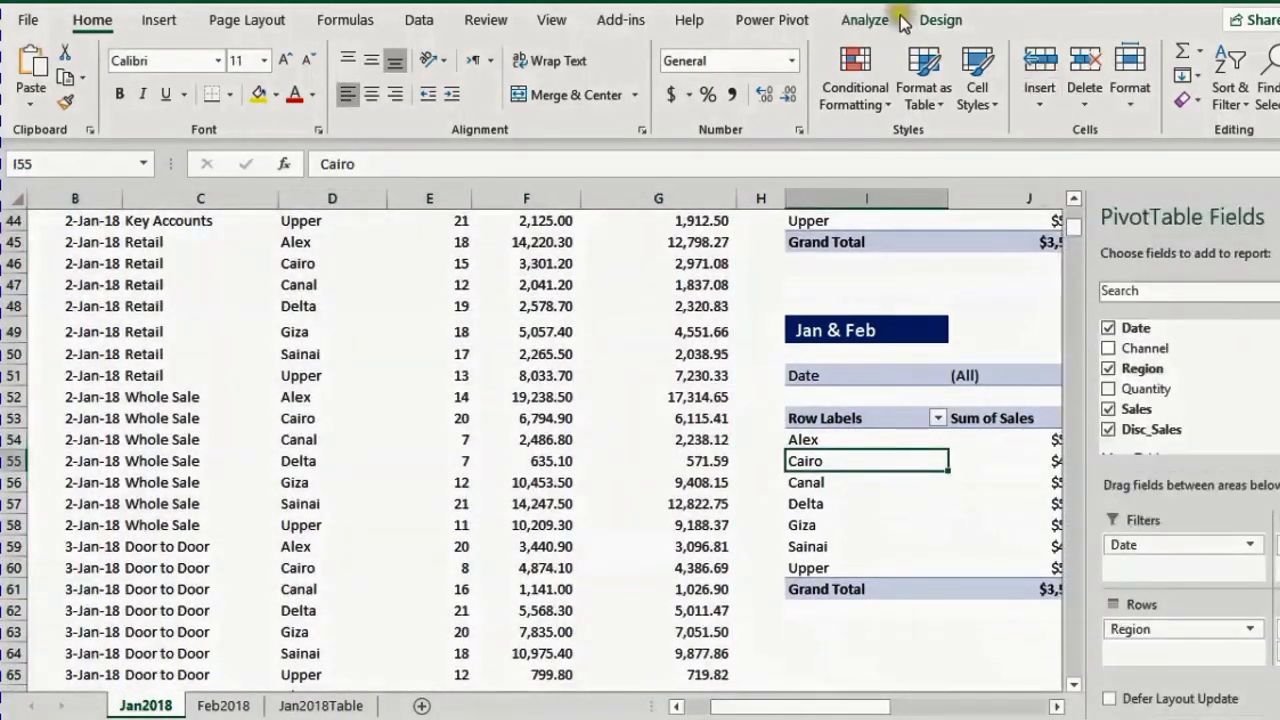
{"action": "left_click", "coordinate": [866, 20]}
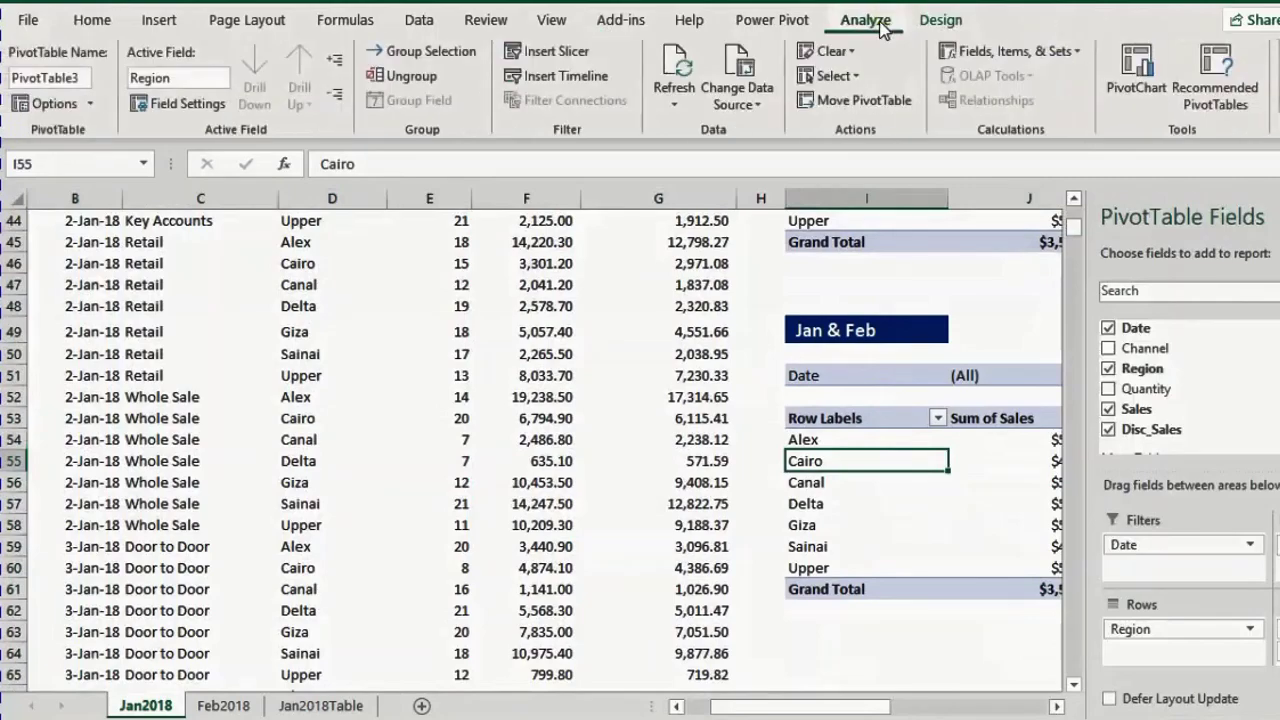
{"action": "left_click", "coordinate": [765, 56]}
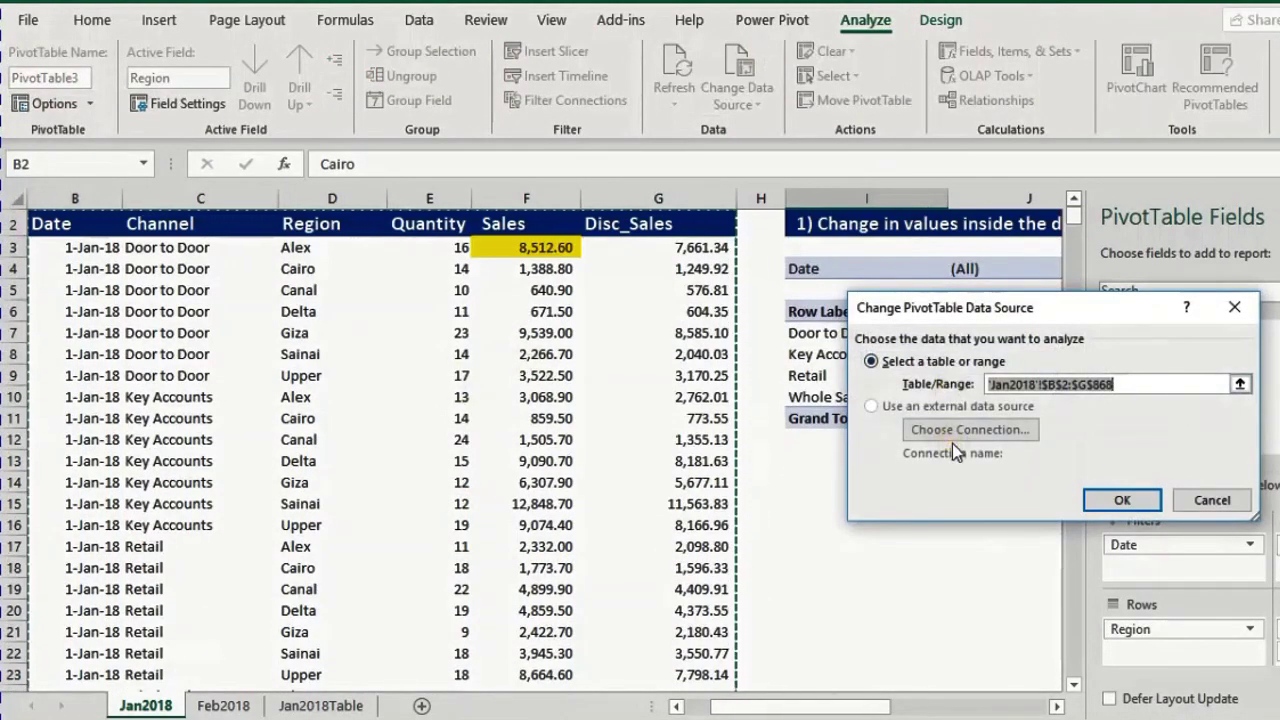
{"action": "type", "text": "FEB_JAN"}
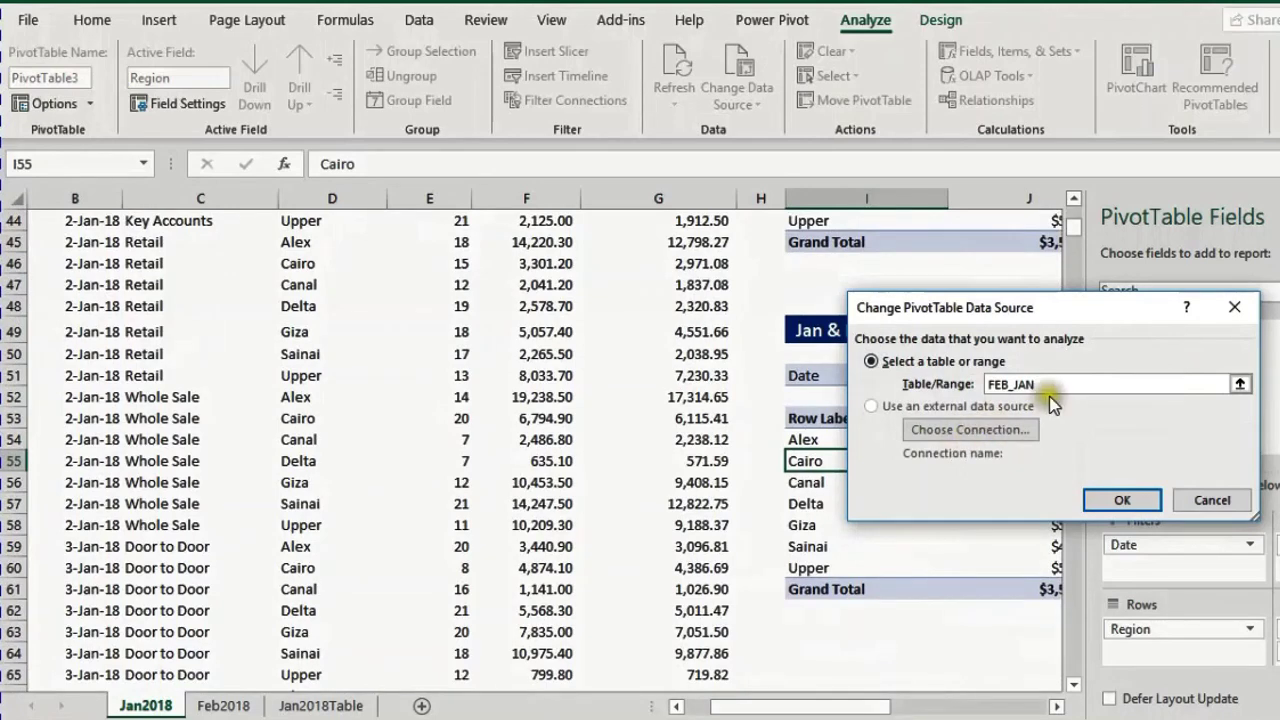
{"action": "left_click", "coordinate": [1118, 502]}
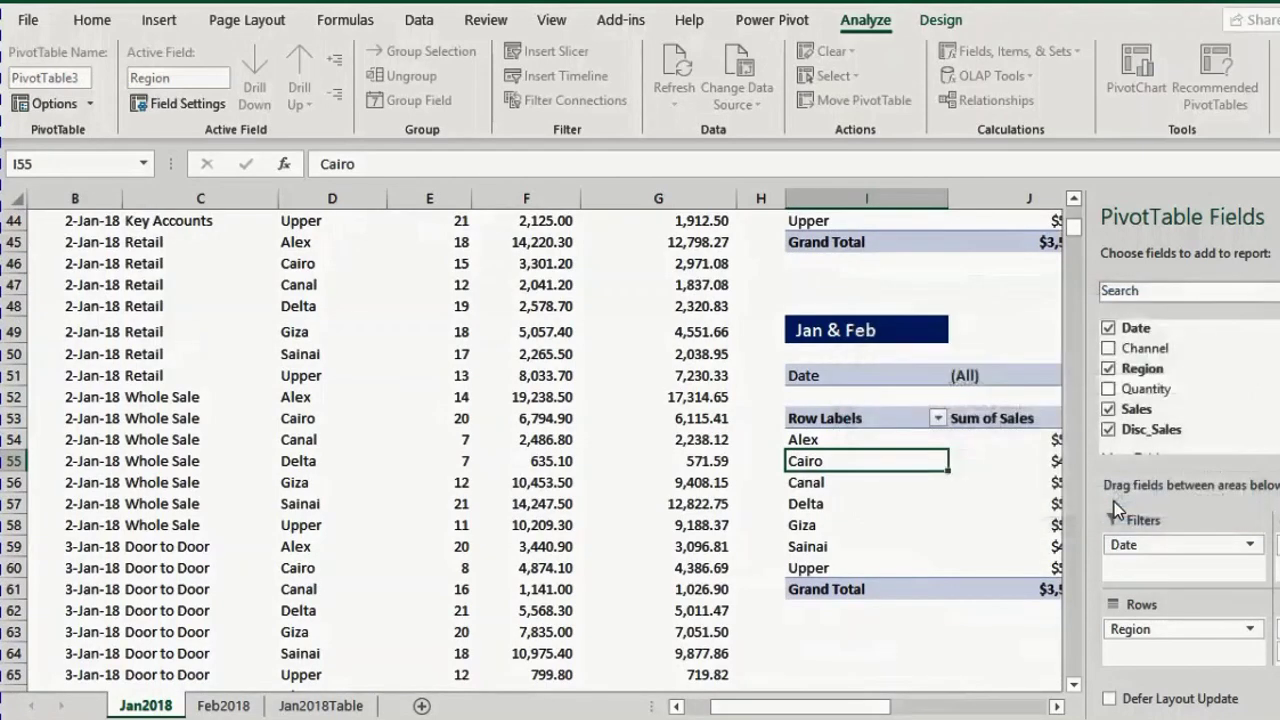
Check the Date filter list unchanged, then review Delta's Sum of Sales and Sum of Disc_Sales
{"action": "left_click", "coordinate": [1056, 708]}
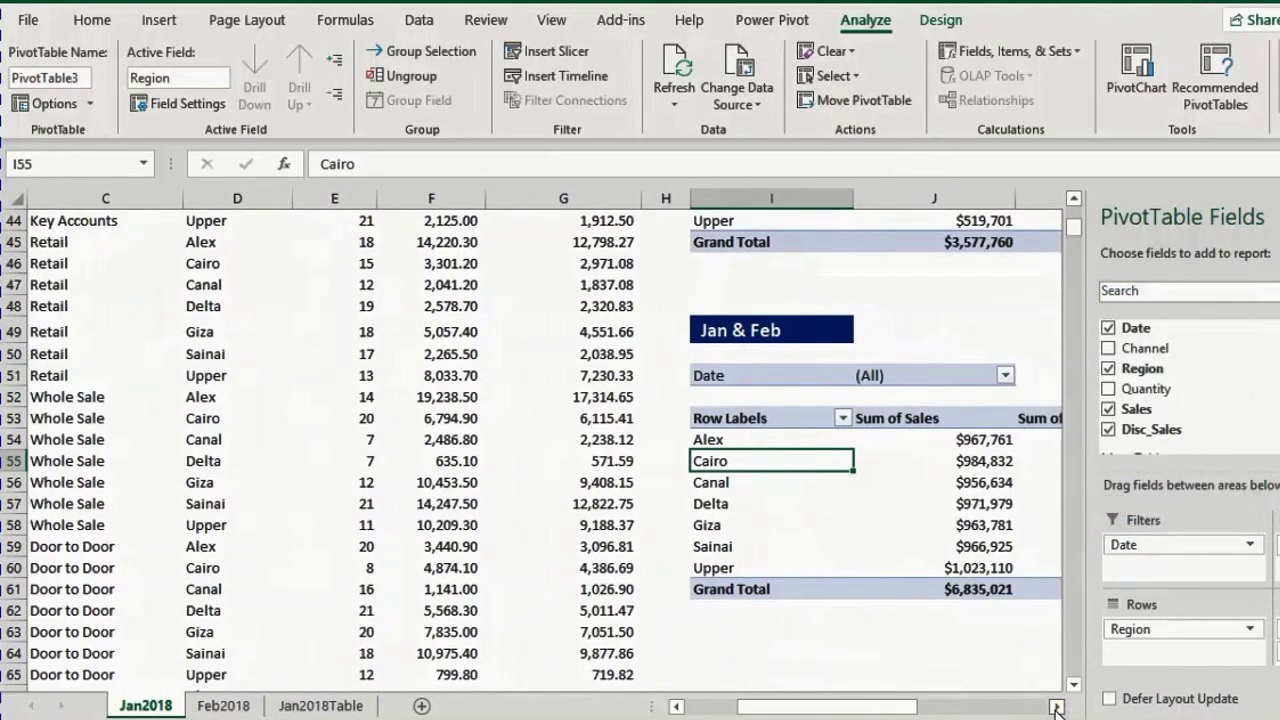
{"action": "left_click", "coordinate": [1056, 708]}
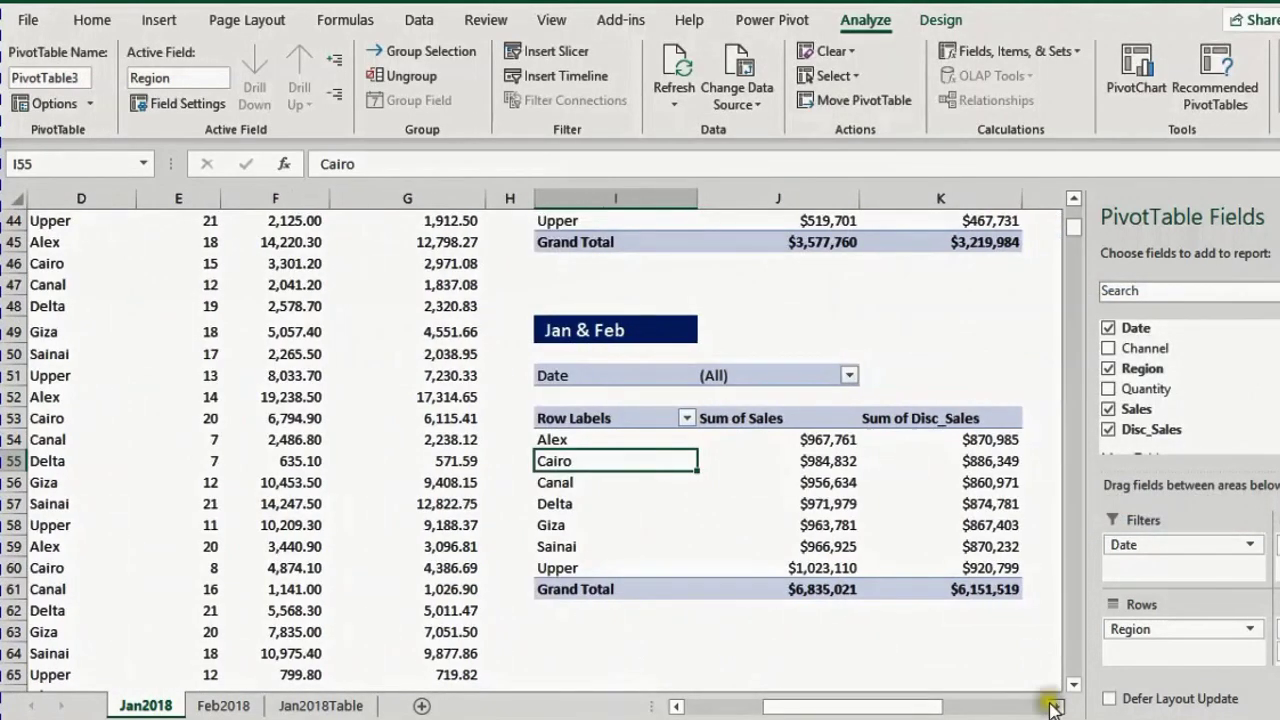
{"action": "left_click", "coordinate": [851, 376]}
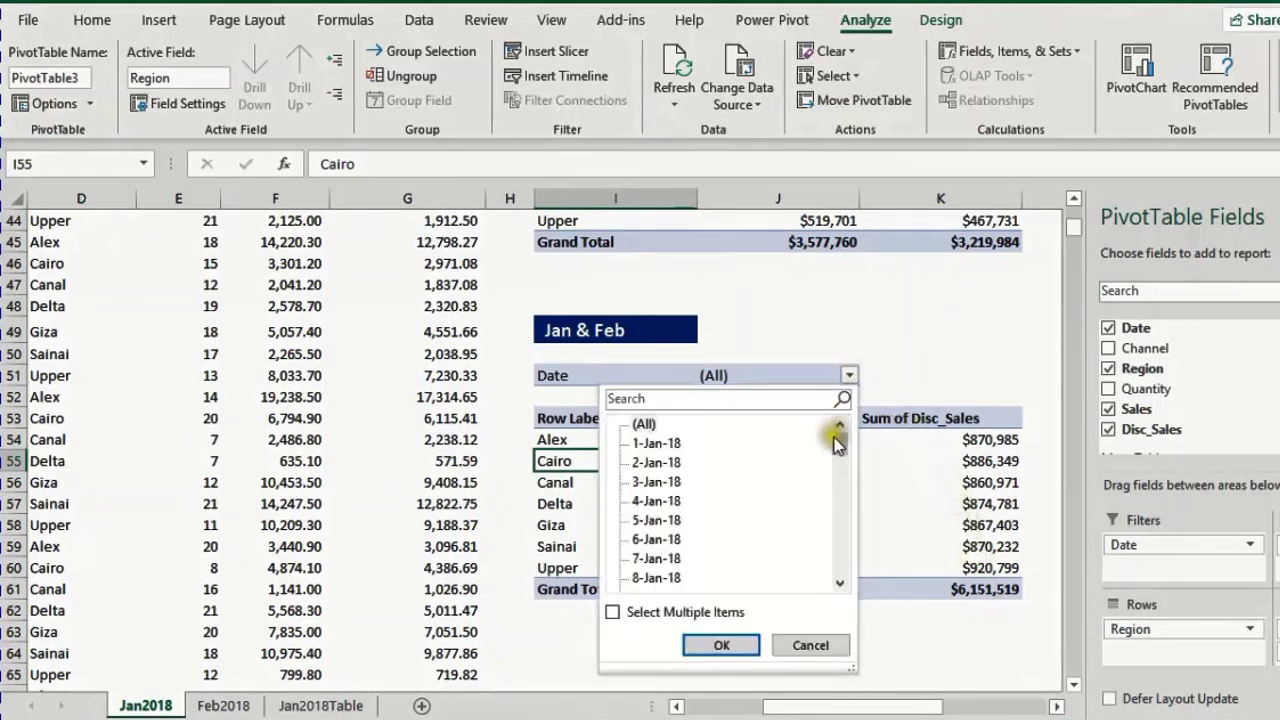
{"action": "left_click_drag", "start_coordinate": [841, 443], "coordinate": [836, 530]}
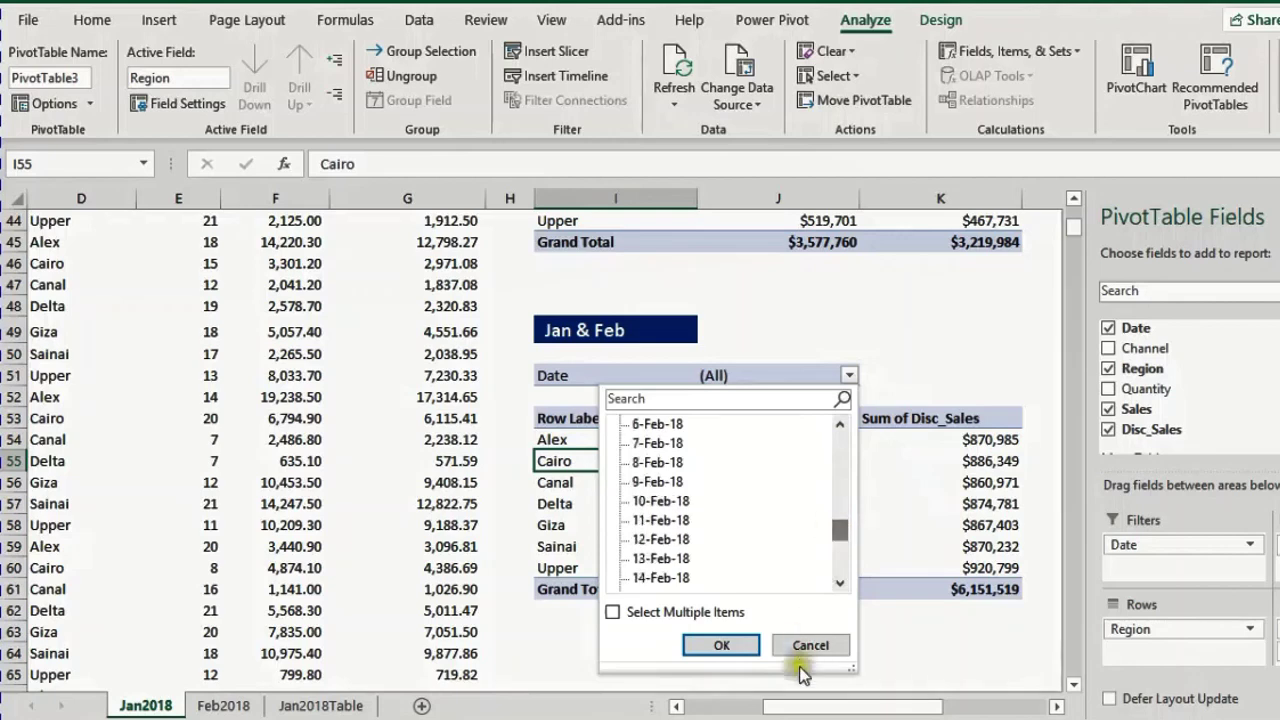
{"action": "left_click", "coordinate": [806, 648]}
{"action": "left_click", "coordinate": [830, 504]}
{"action": "left_click", "coordinate": [970, 504]}
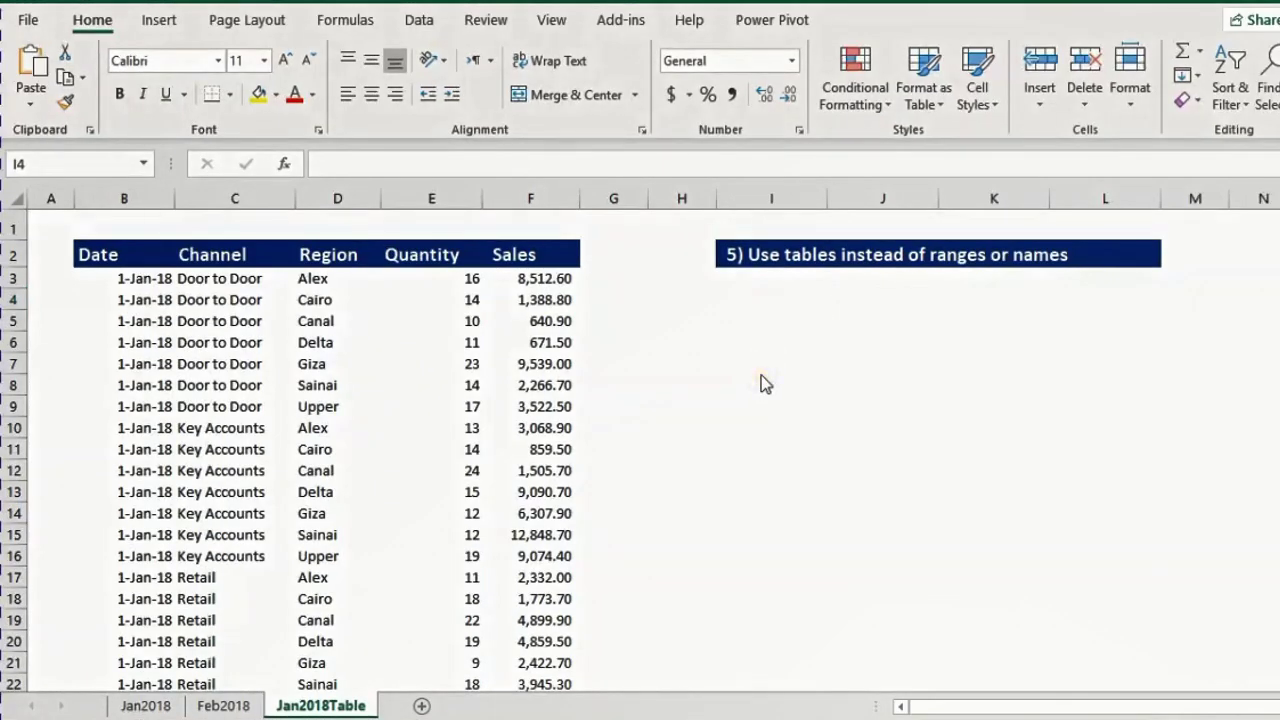
Convert B2:F868 into a table with headers and name it AllSales
{"action": "left_click", "coordinate": [280, 387]}
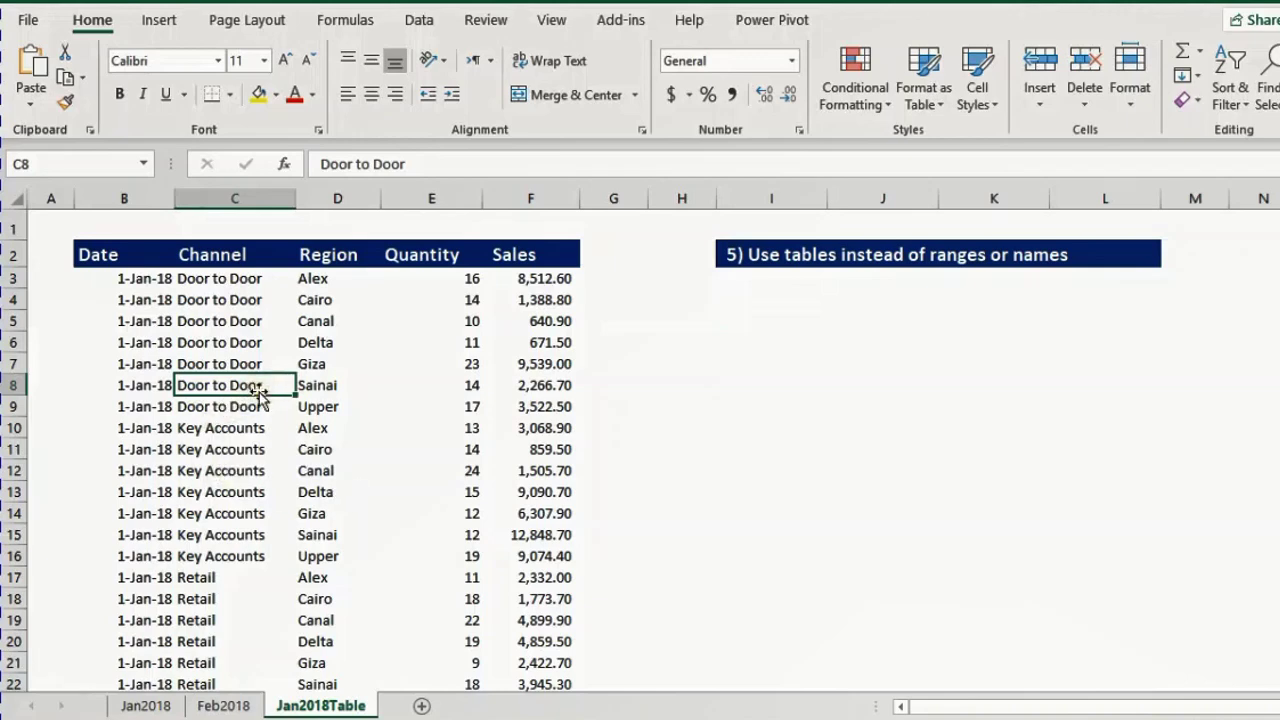
{"action": "key", "text": "ctrl+t"}
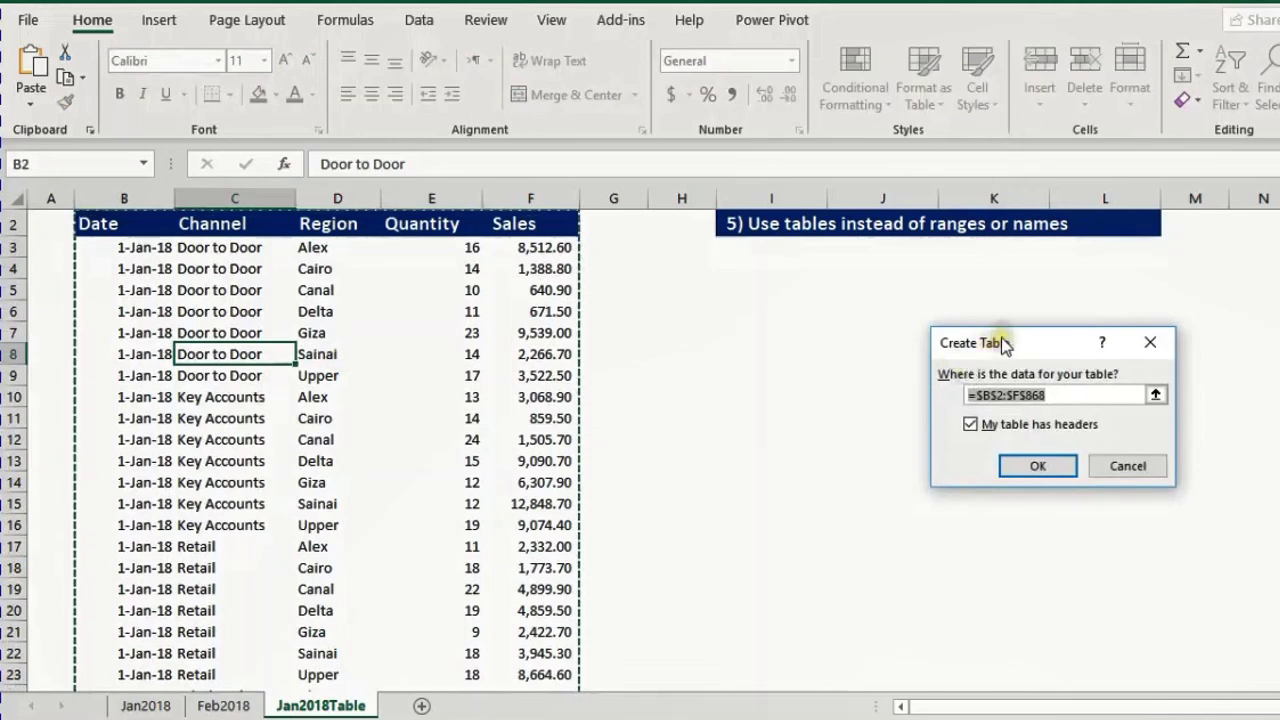
{"action": "left_click_drag", "start_coordinate": [1000, 340], "coordinate": [837, 331]}
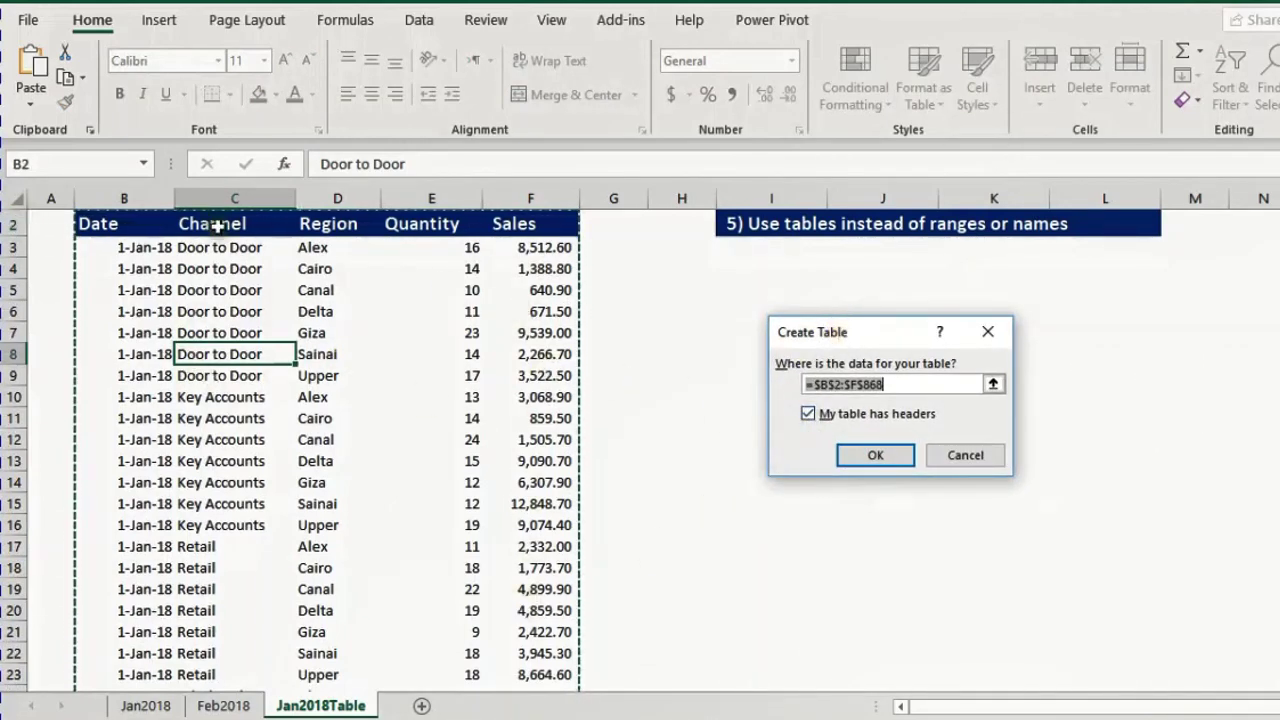
{"action": "scroll", "coordinate": [514, 195], "scroll_direction": "up", "scroll_amount": 1}
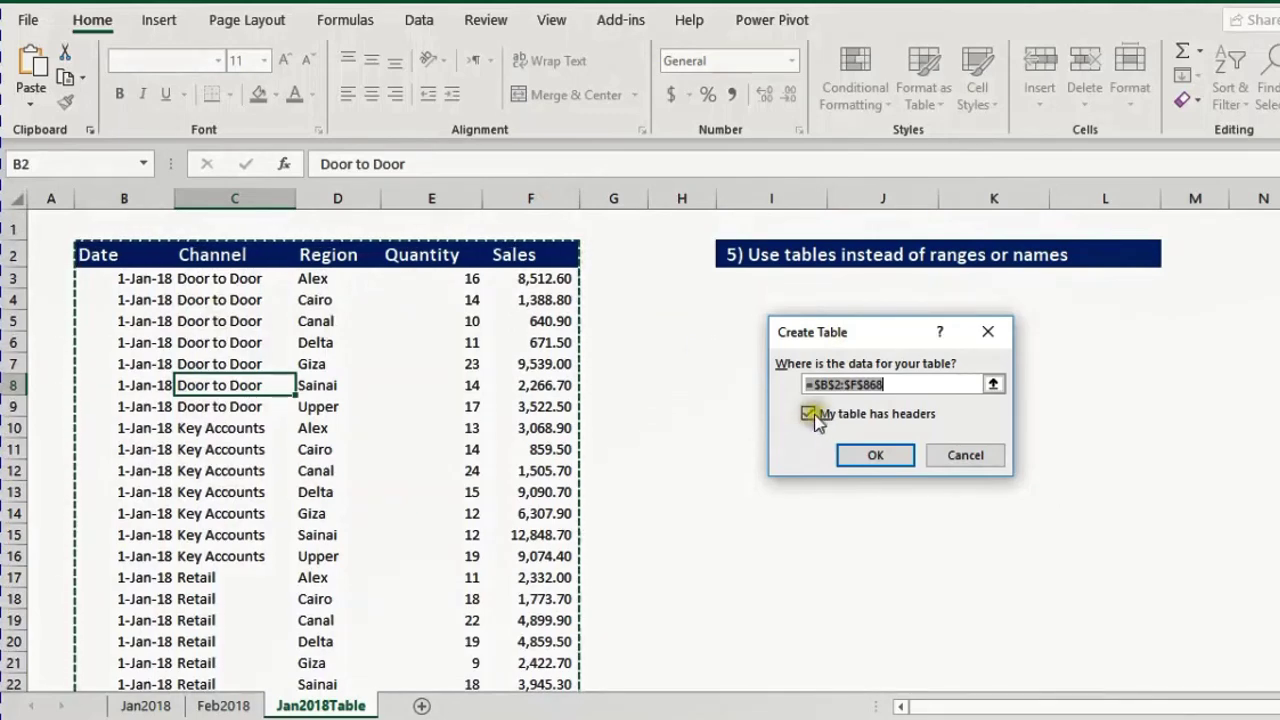
{"action": "left_click", "coordinate": [869, 458]}
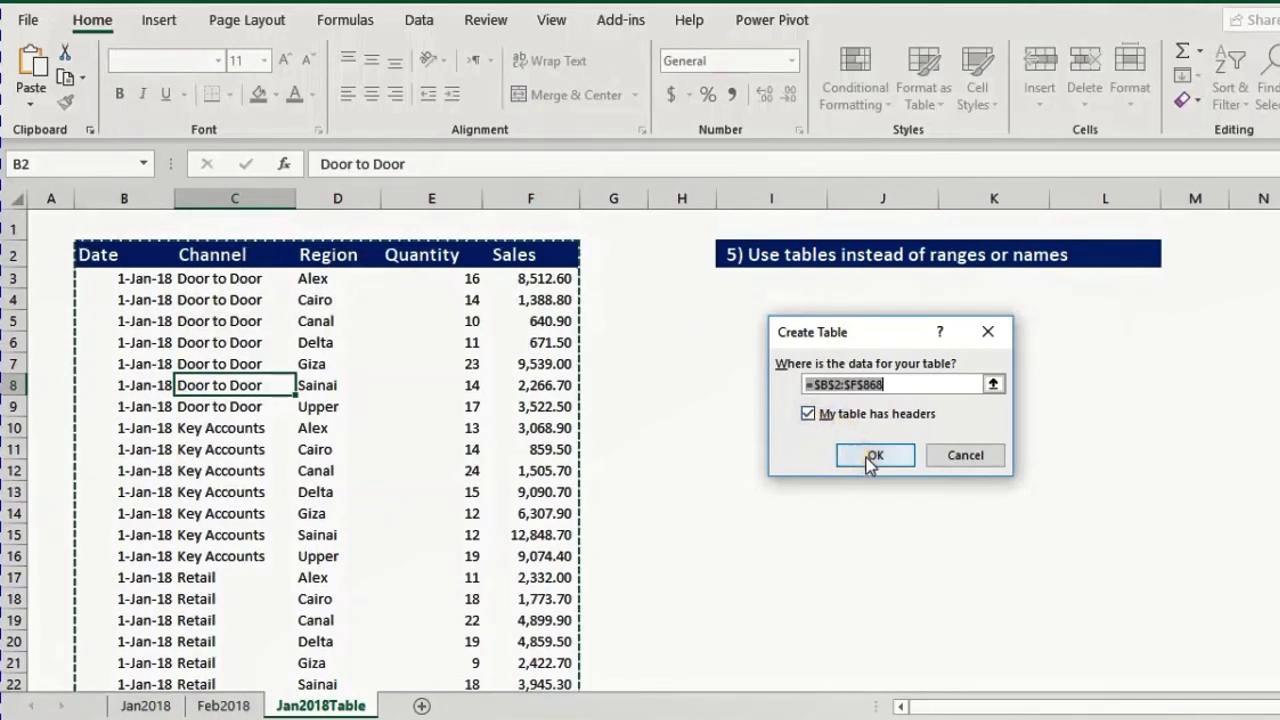
{"action": "left_click", "coordinate": [869, 457]}
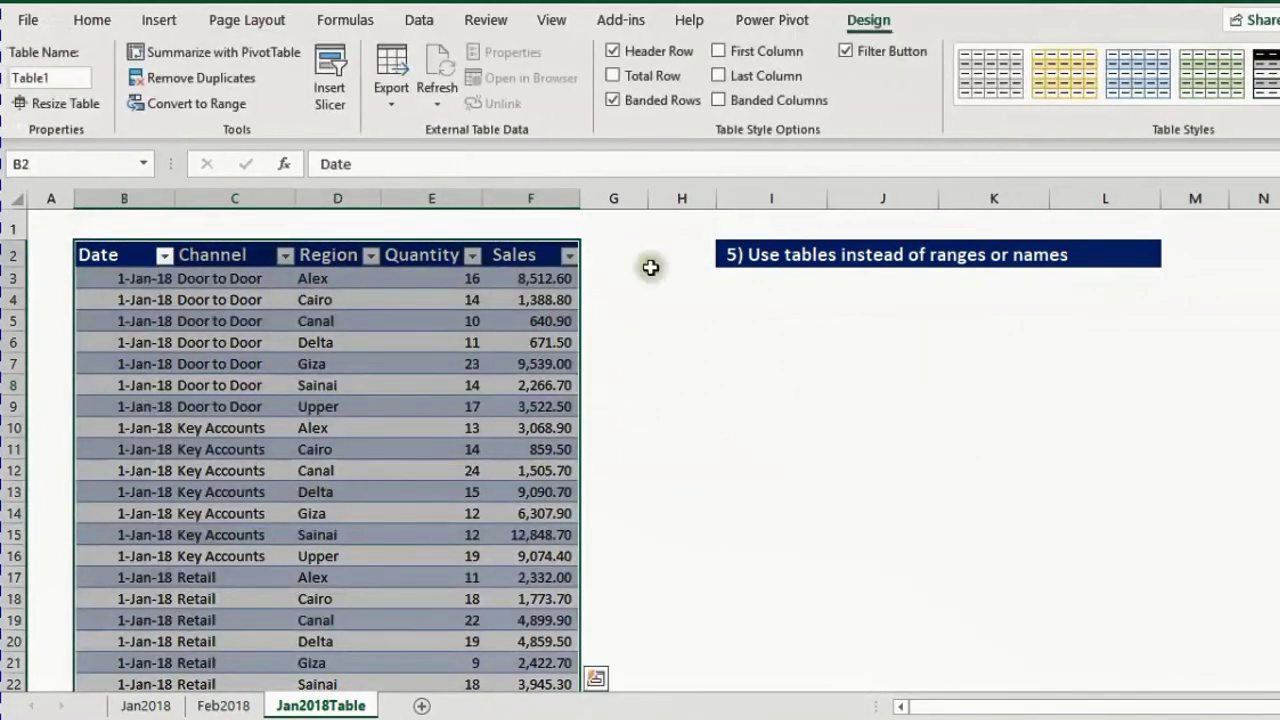
{"action": "left_click", "coordinate": [45, 77]}
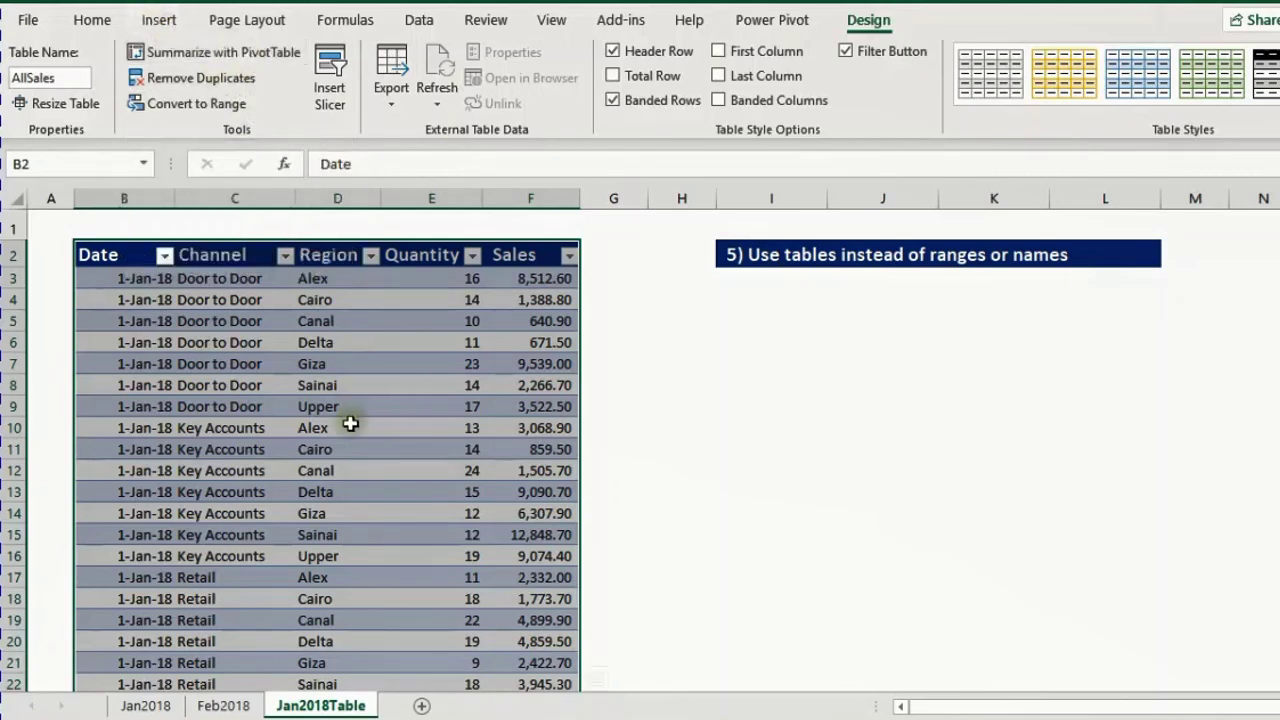
{"action": "left_click", "coordinate": [250, 58]}
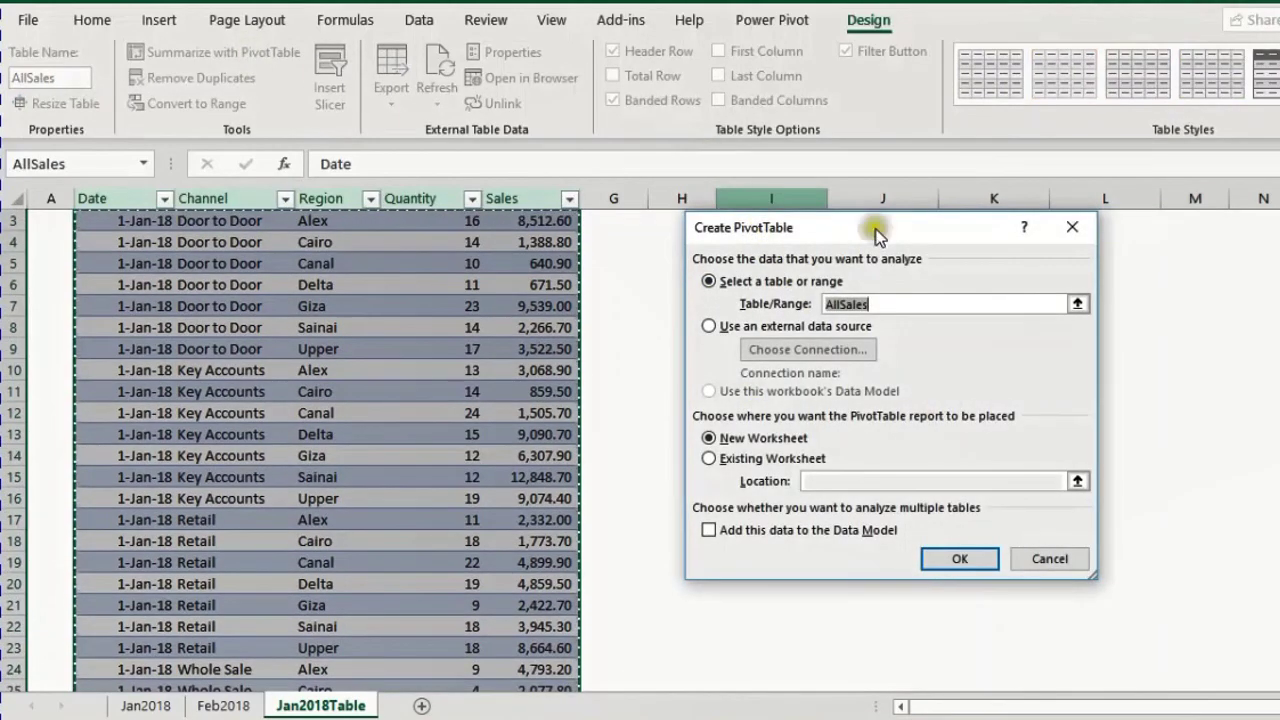
Create a PivotTable from AllSales on the existing Jan2018Table sheet at cell I8
{"action": "left_click_drag", "start_coordinate": [875, 223], "coordinate": [855, 302]}
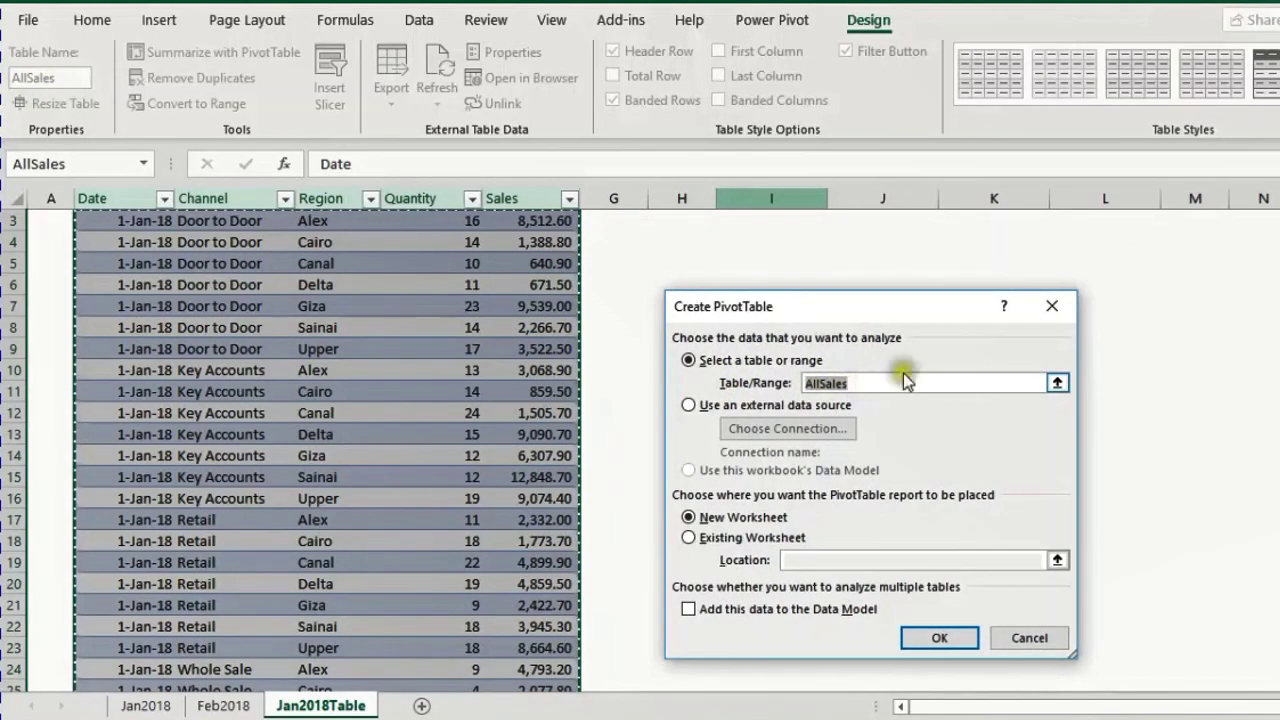
{"action": "left_click", "coordinate": [745, 537]}
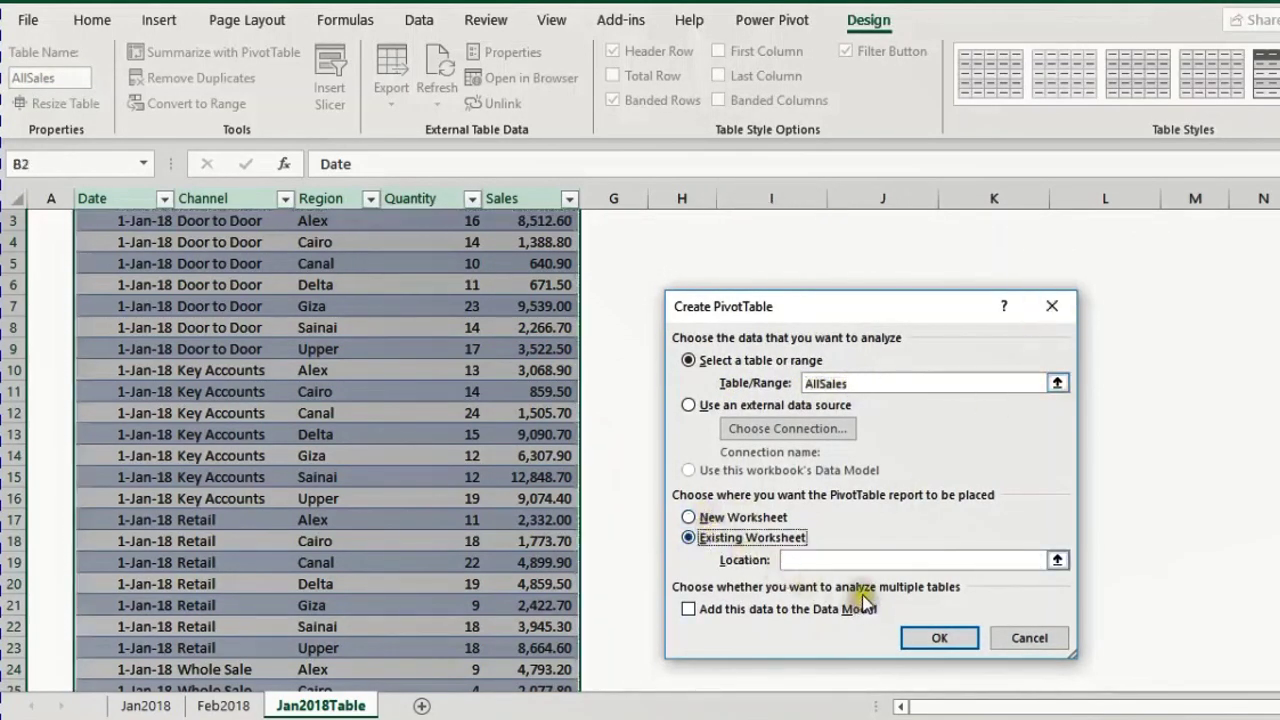
{"action": "left_click", "coordinate": [845, 560]}
{"action": "scroll", "coordinate": [1171, 440], "scroll_direction": "down", "scroll_amount": 2}
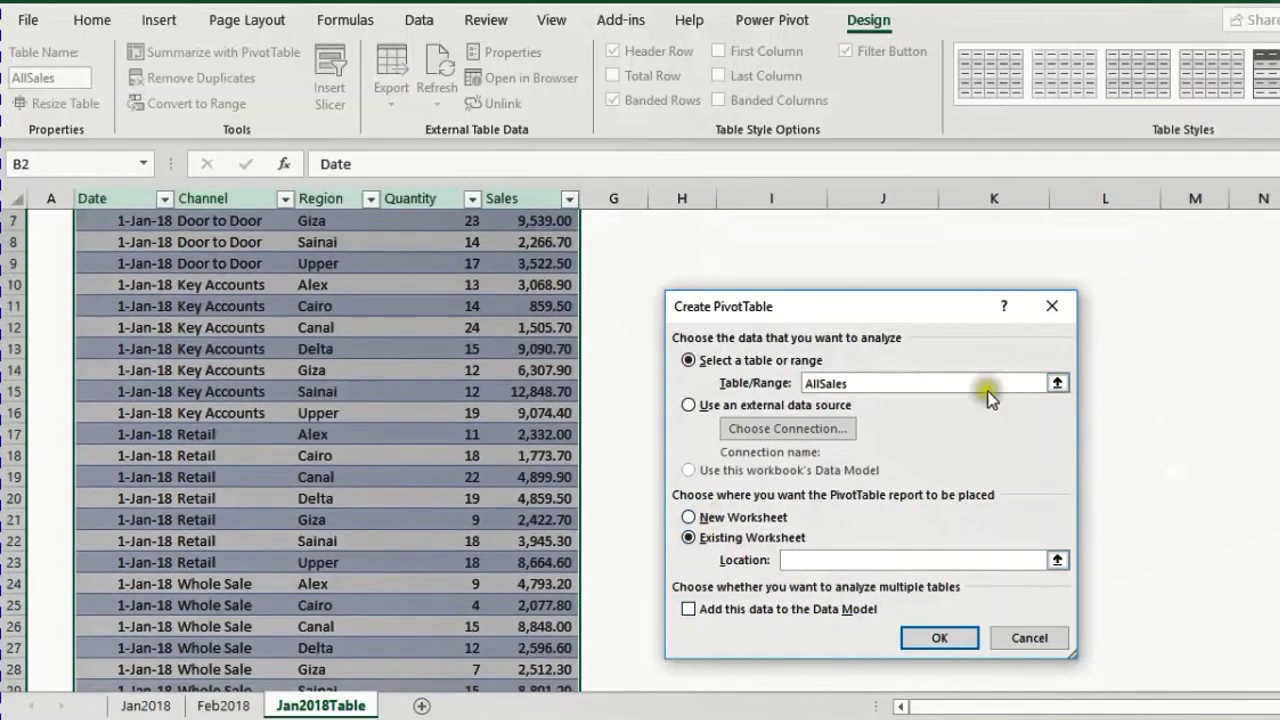
{"action": "left_click", "coordinate": [784, 240]}
{"action": "left_click", "coordinate": [955, 639]}
{"action": "scroll", "coordinate": [866, 450], "scroll_direction": "up", "scroll_amount": 2}
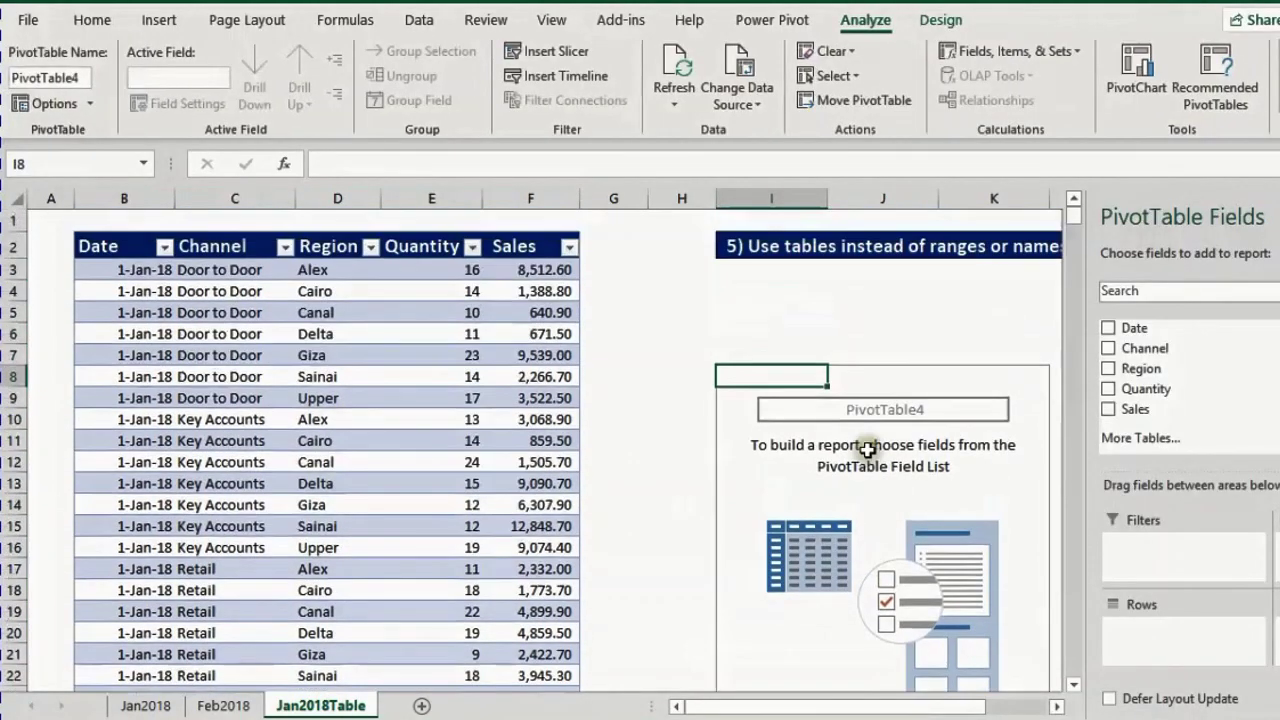
Rename the PivotTable to AllSalesPT
{"action": "left_click", "coordinate": [75, 77]}
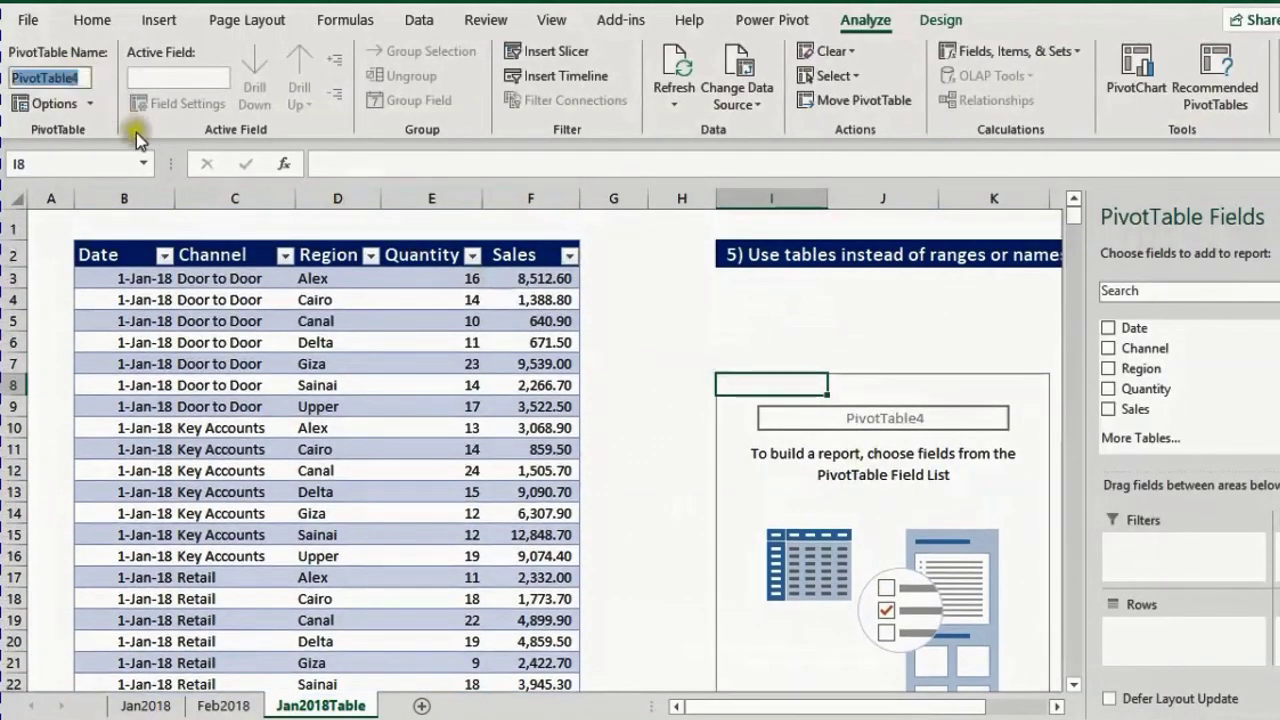
{"action": "type", "text": "AllS"}
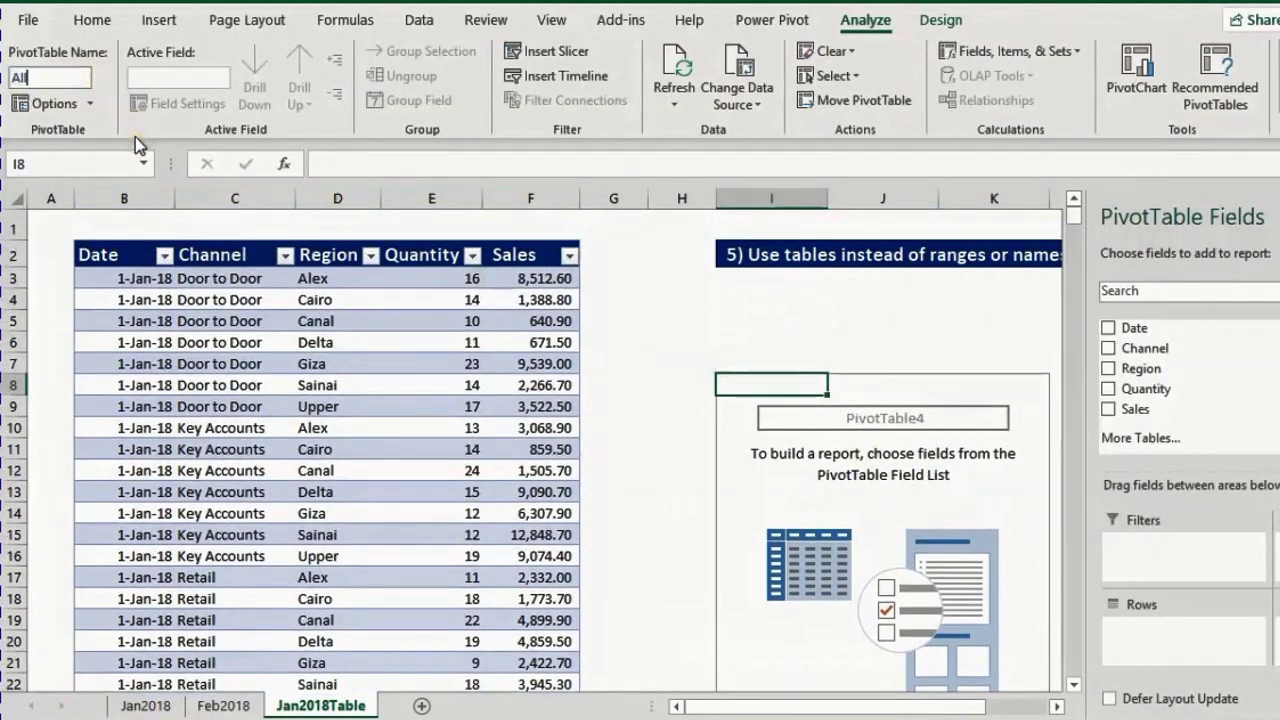
{"action": "type", "text": "alesPT"}
{"action": "key", "text": "Return"}
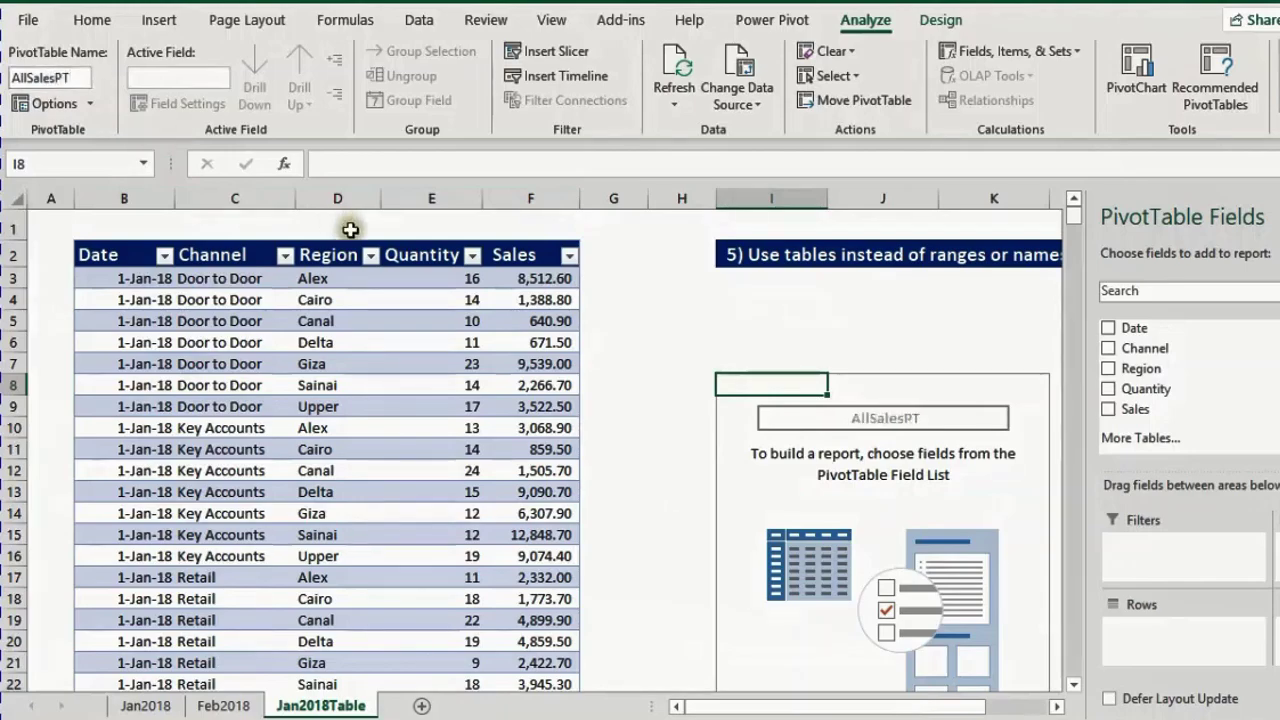
Put Date in Filters, Region in Rows and Sales in Values
{"action": "left_click_drag", "start_coordinate": [1134, 328], "coordinate": [1179, 386]}
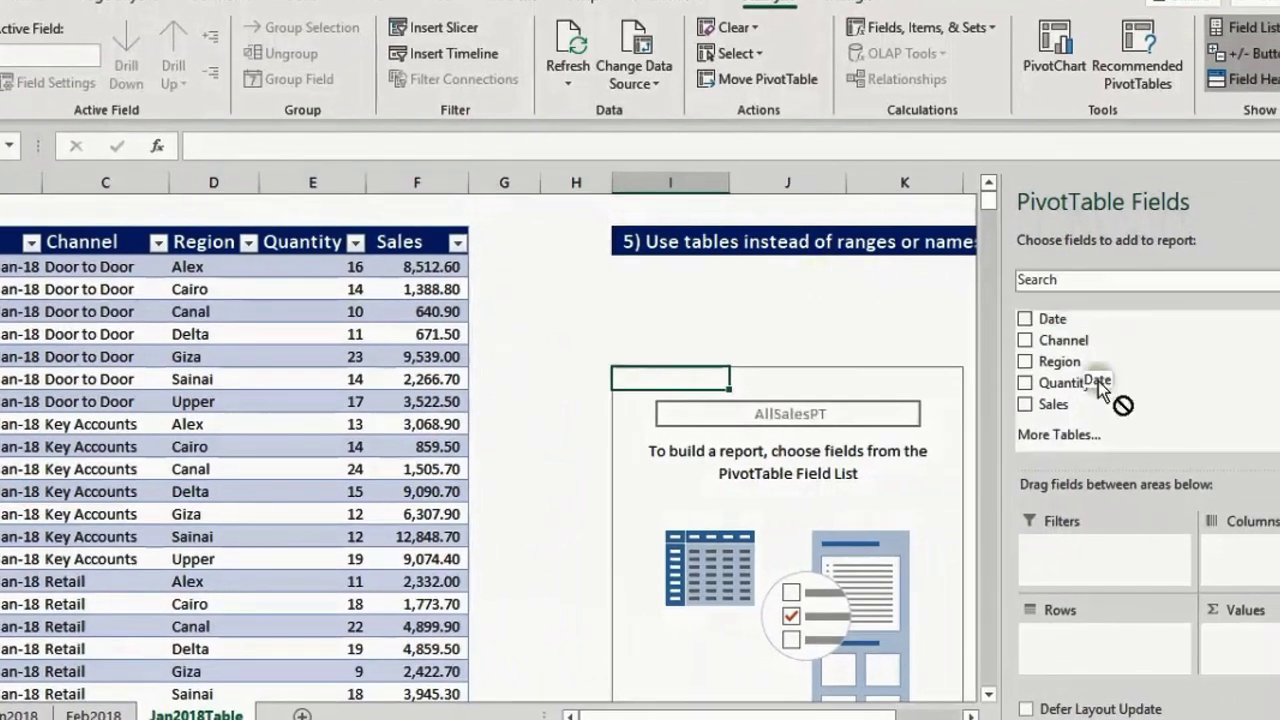
{"action": "left_click_drag", "start_coordinate": [1100, 390], "coordinate": [1149, 558]}
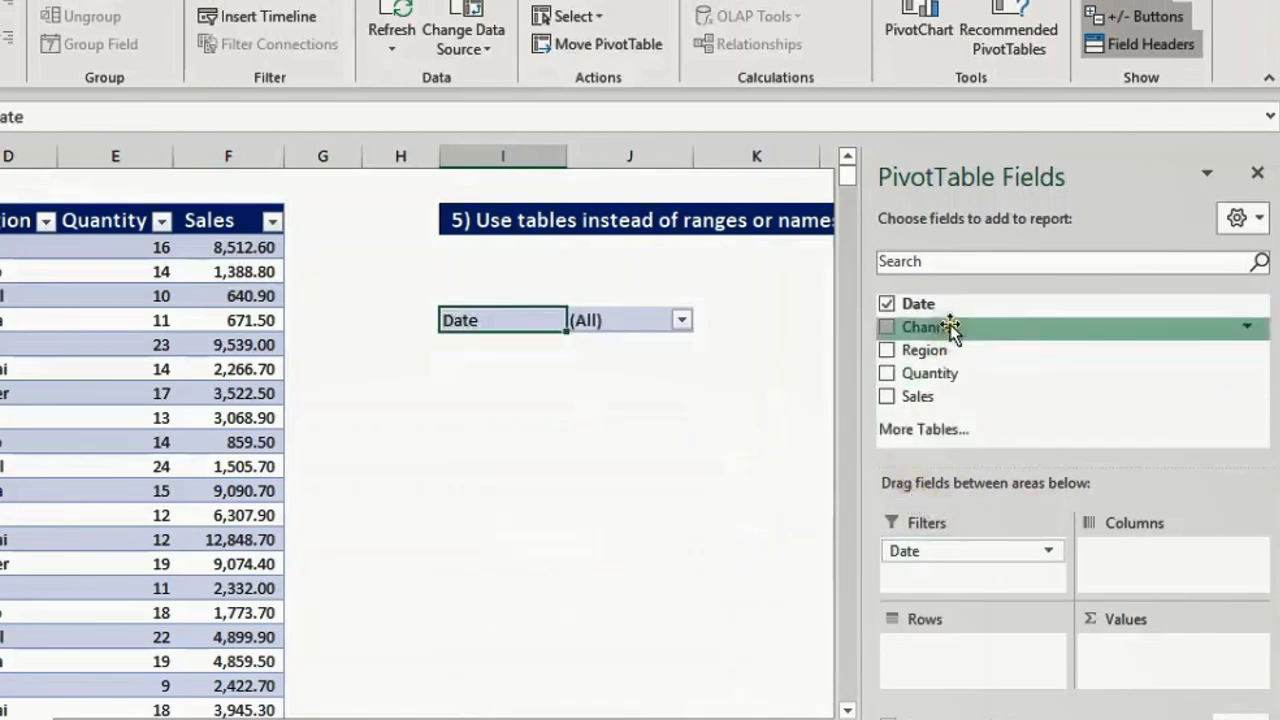
{"action": "left_click_drag", "start_coordinate": [943, 352], "coordinate": [1000, 625]}
{"action": "left_click_drag", "start_coordinate": [930, 397], "coordinate": [1157, 640]}
Format Sum of Sales as Currency with 0 decimal places and widen column G
{"action": "left_click", "coordinate": [652, 395]}
{"action": "right_click", "coordinate": [652, 395]}
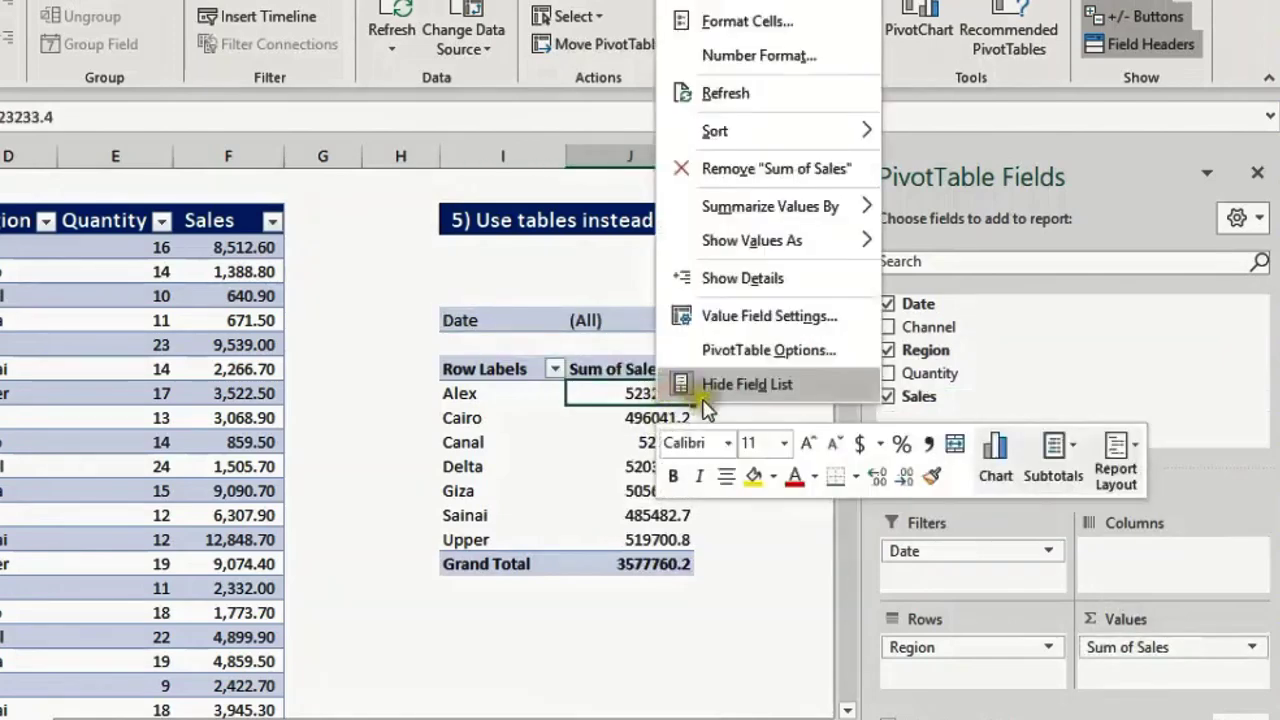
{"action": "left_click", "coordinate": [857, 57]}
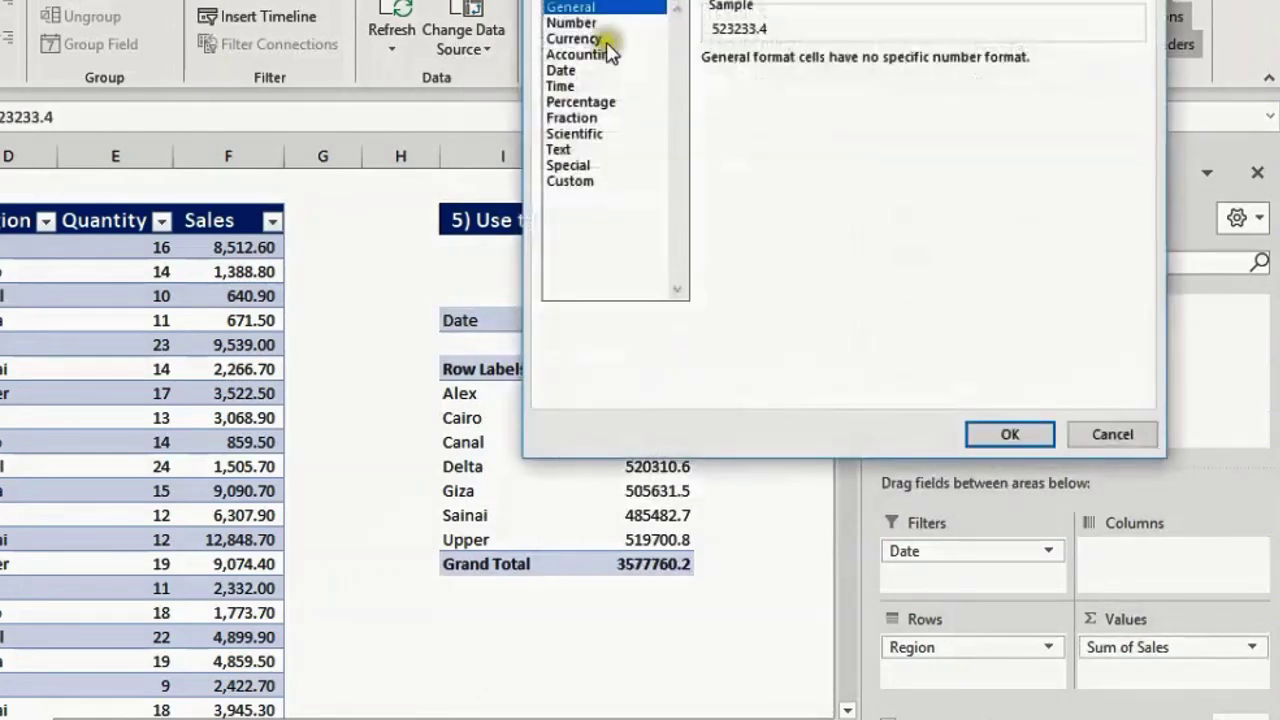
{"action": "left_click", "coordinate": [608, 39]}
{"action": "left_click", "coordinate": [867, 66]}
{"action": "left_click", "coordinate": [867, 66]}
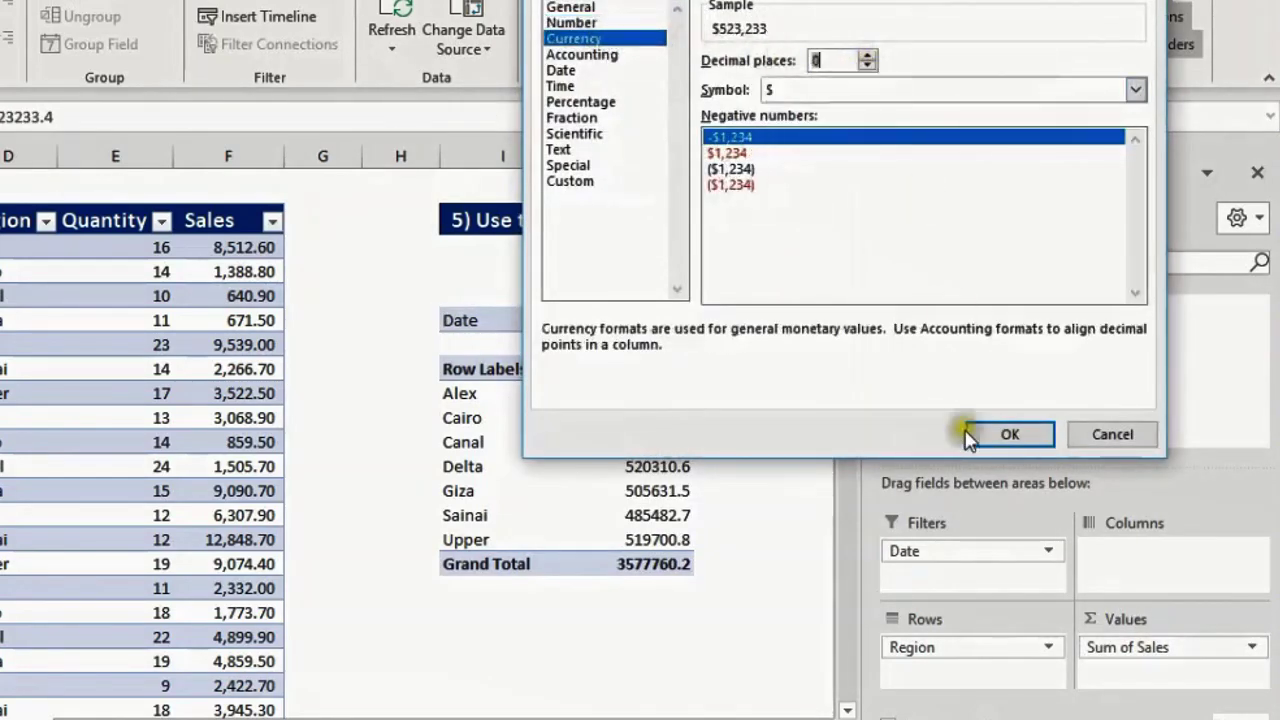
{"action": "left_click", "coordinate": [1010, 436]}
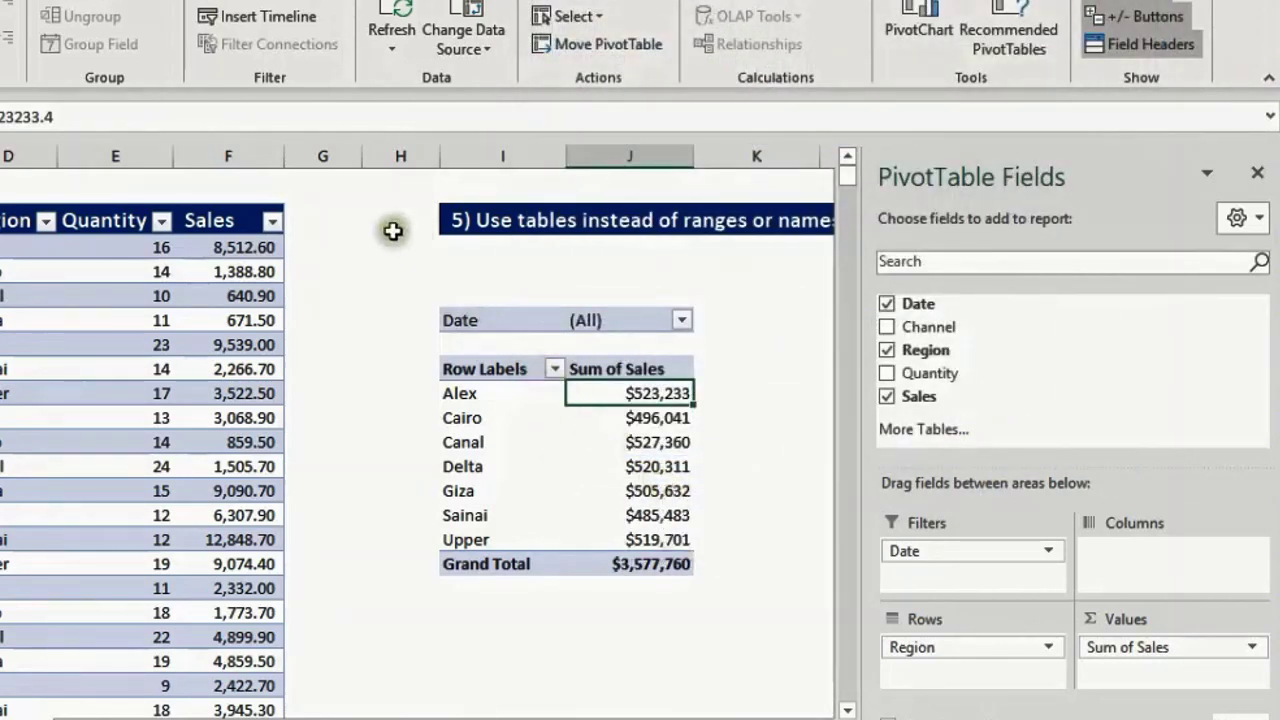
{"action": "left_click_drag", "start_coordinate": [365, 163], "coordinate": [387, 160]}
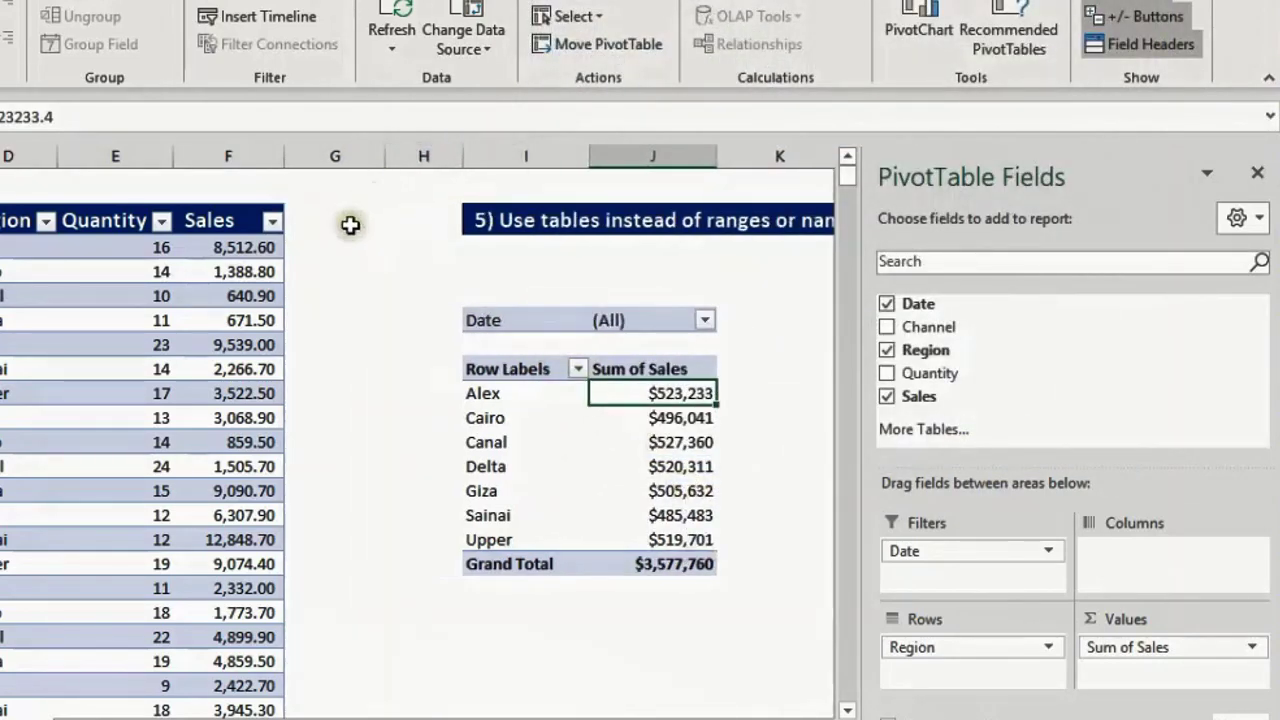
{"action": "left_click", "coordinate": [348, 220]}
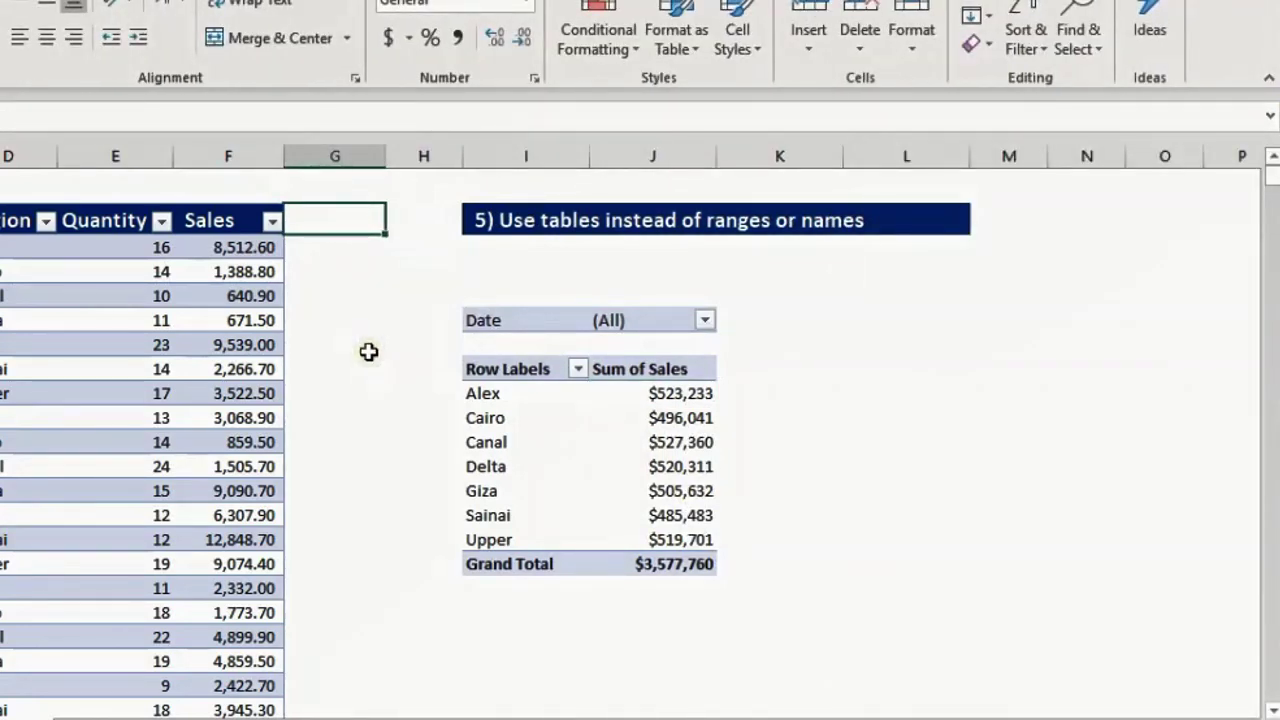
{"action": "type", "text": "Disc_Sales"}
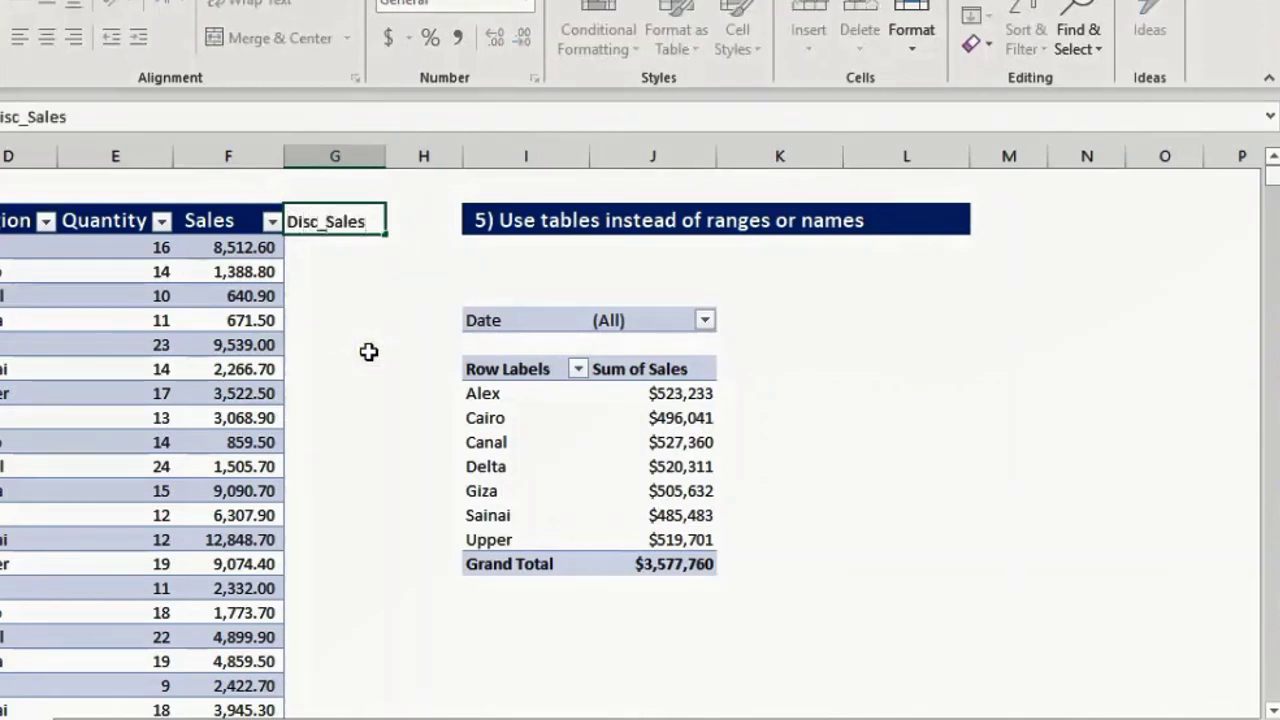
{"action": "key", "text": "Return"}
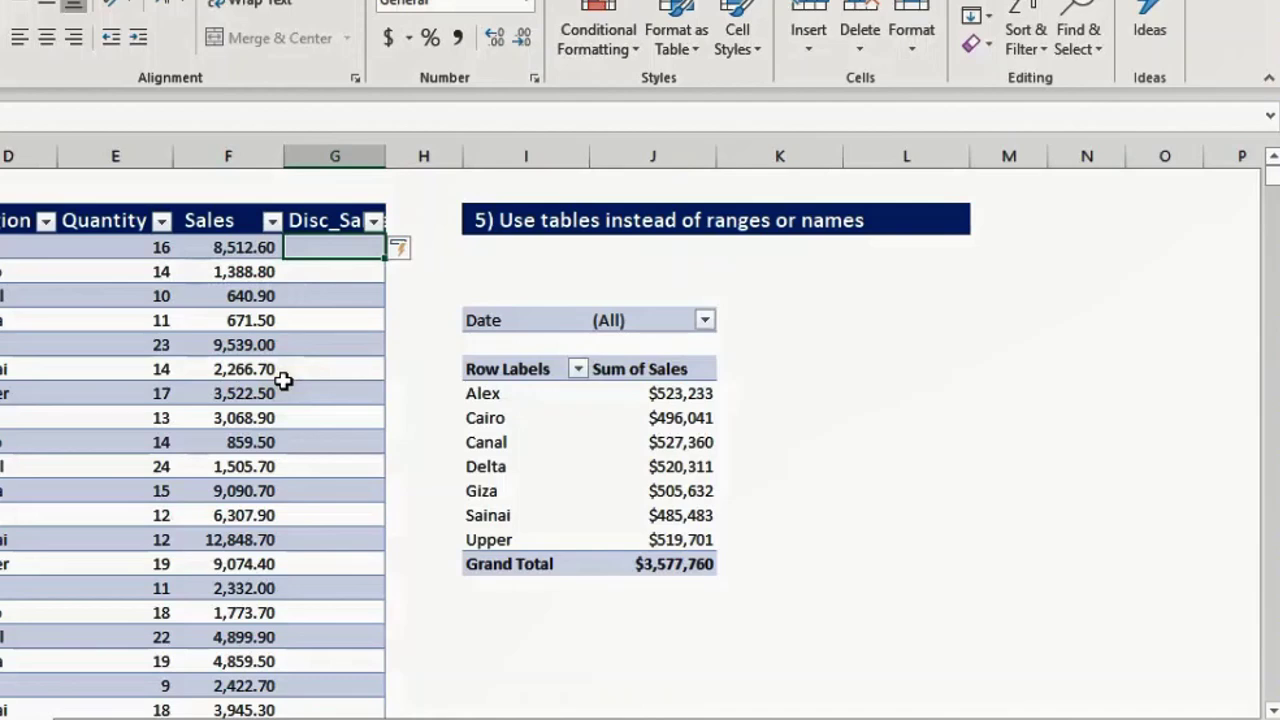
{"action": "type", "text": "="}
{"action": "key", "text": "Left"}
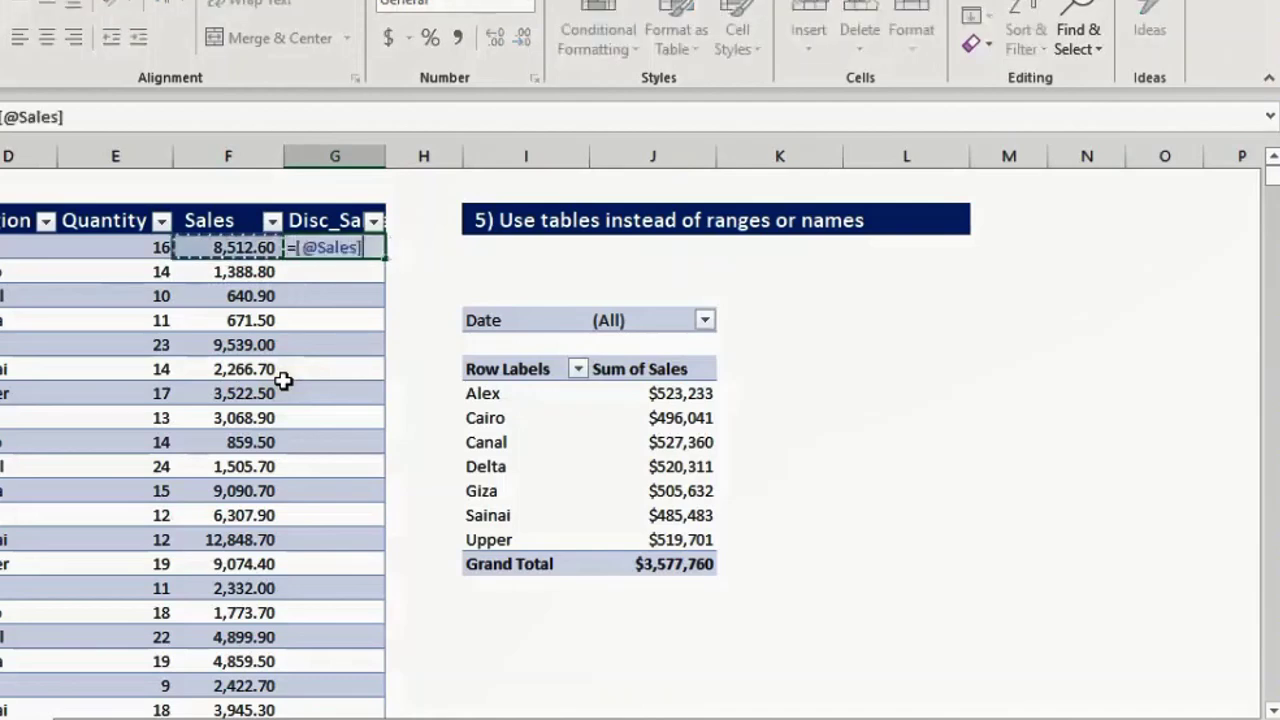
{"action": "type", "text": "*."}
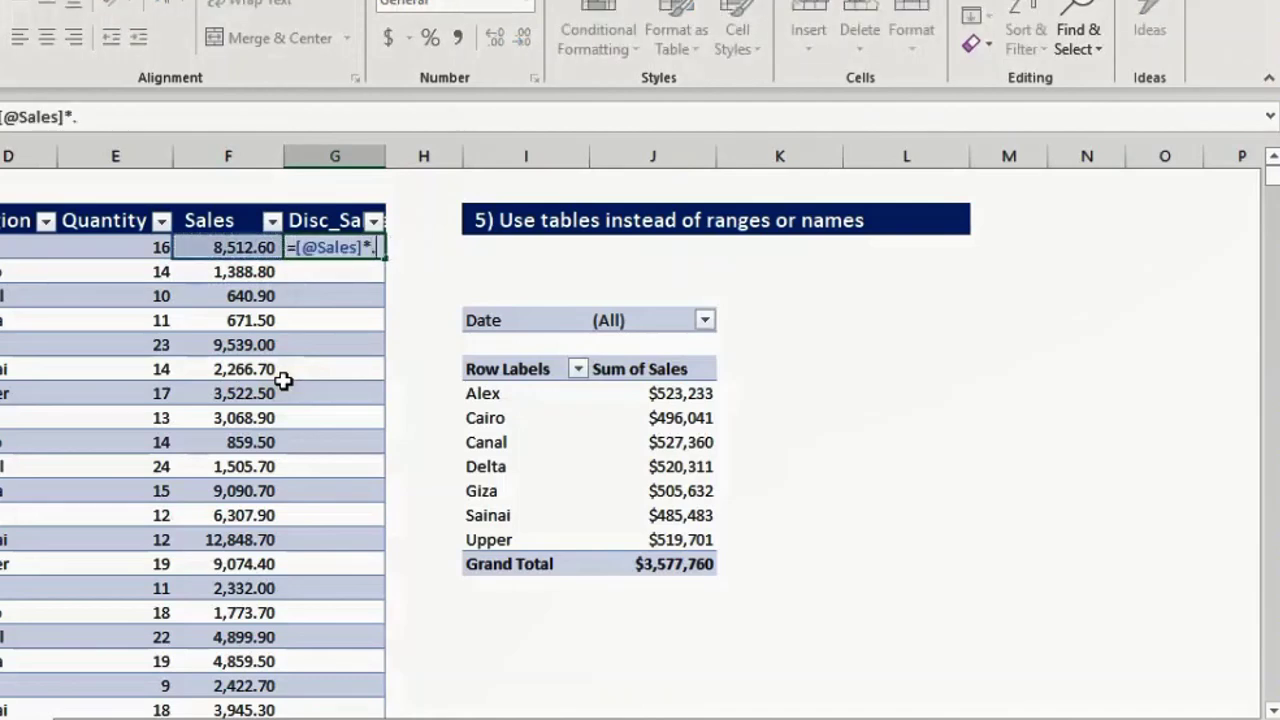
{"action": "type", "text": "9"}
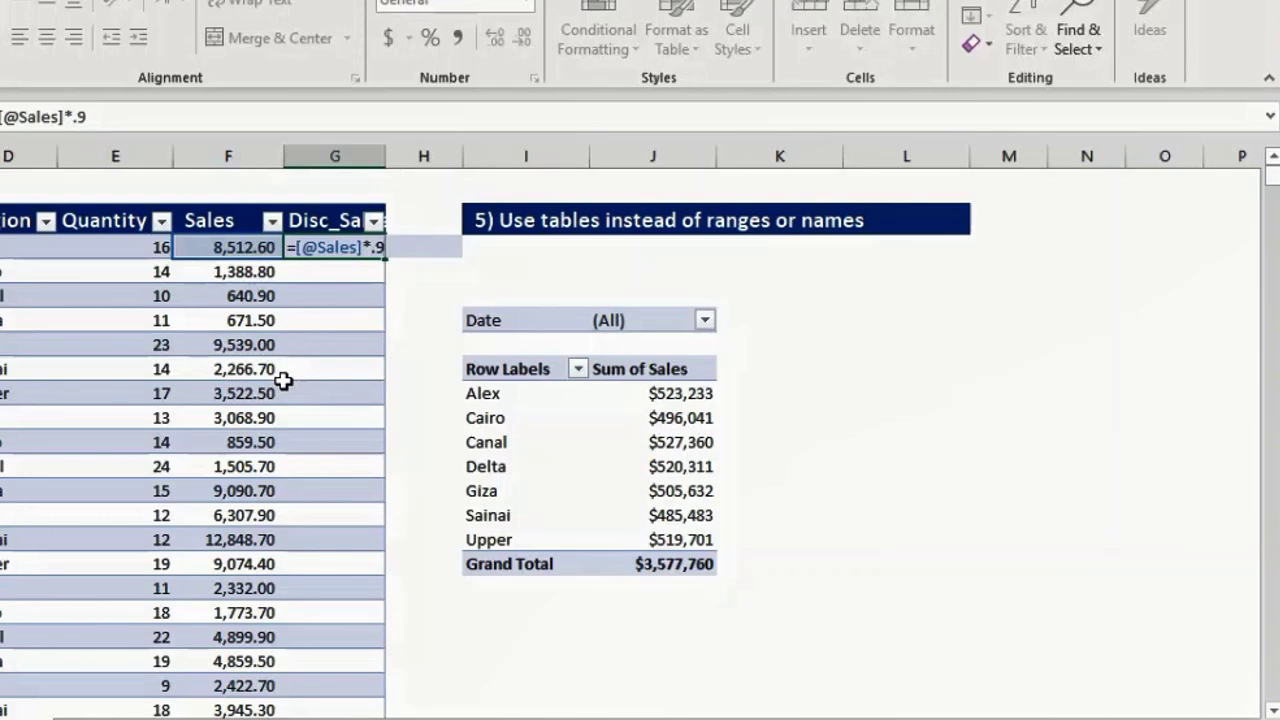
{"action": "key", "text": "Return"}
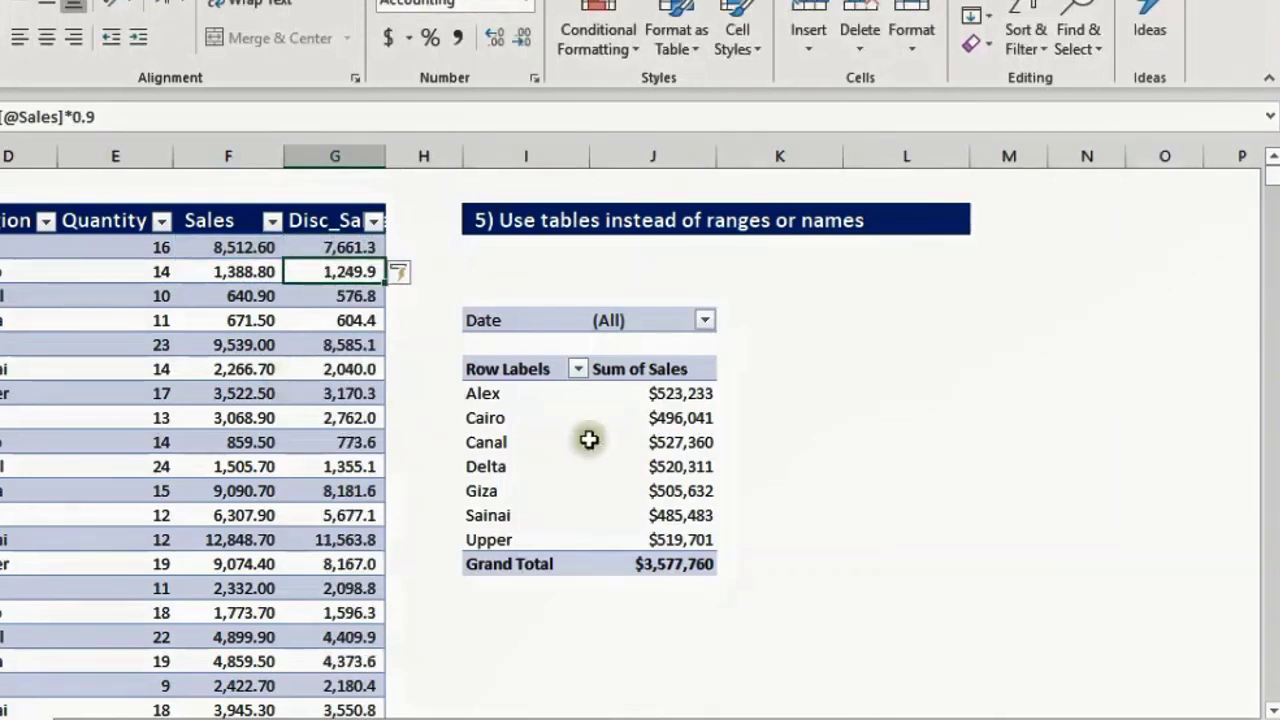
{"action": "left_click", "coordinate": [652, 418]}
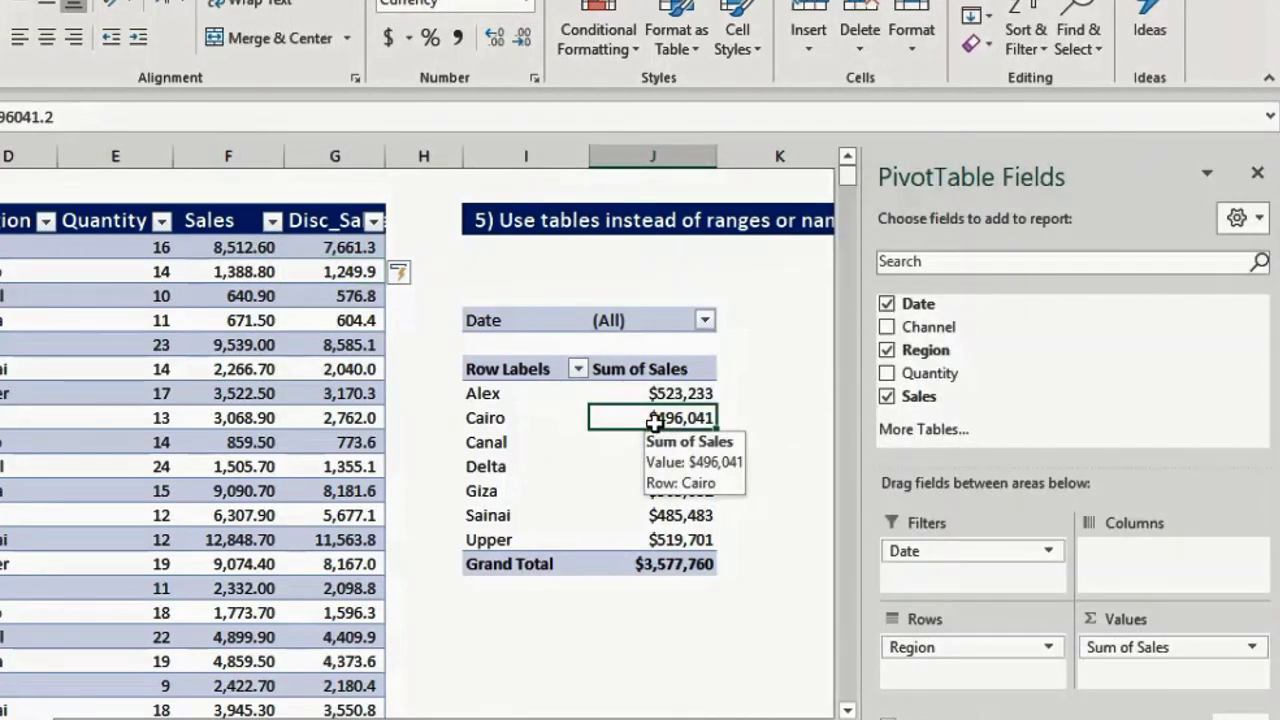
Refresh the AllSalesPT pivot and add Disc_Sales to its values
{"action": "right_click", "coordinate": [661, 418]}
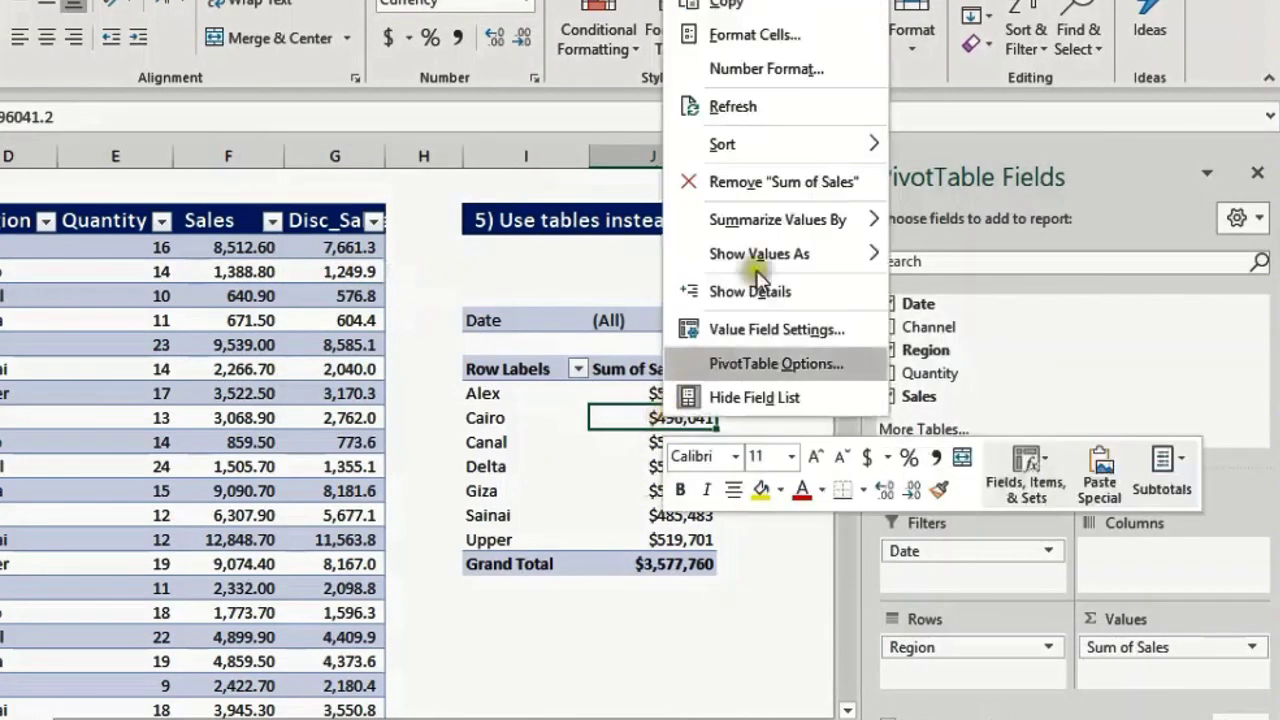
{"action": "left_click", "coordinate": [836, 112]}
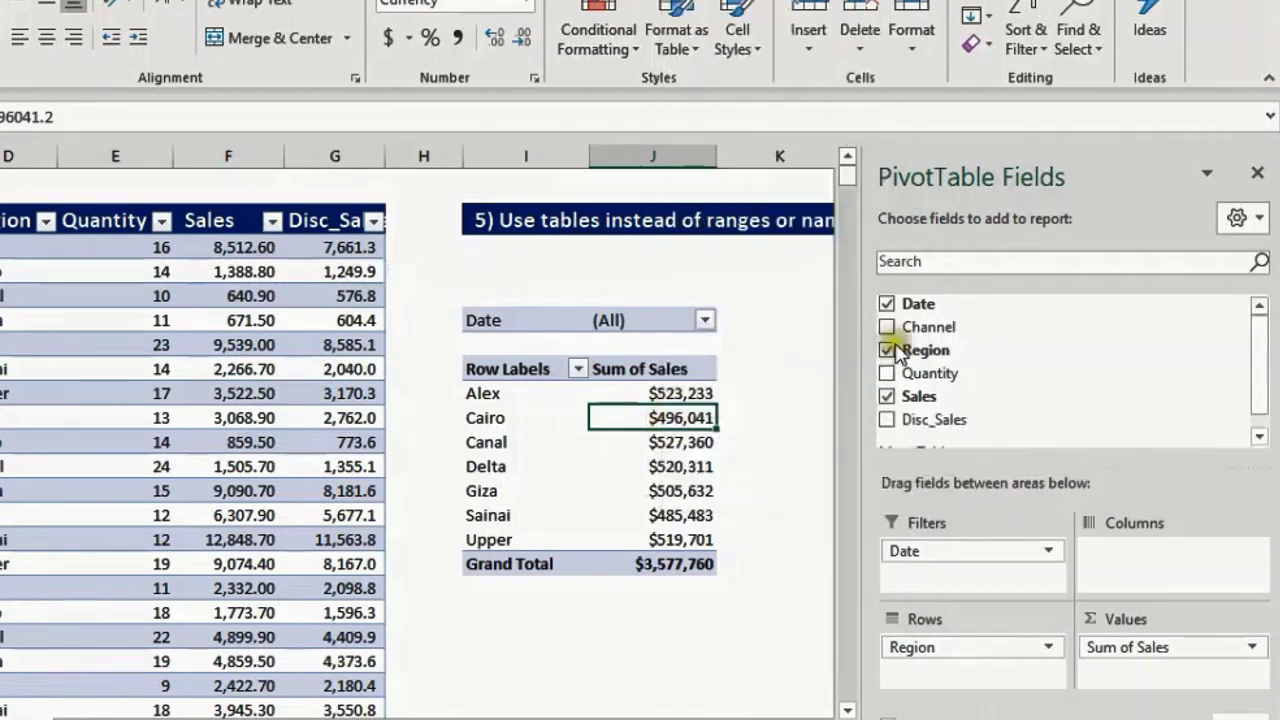
{"action": "left_click", "coordinate": [894, 424]}
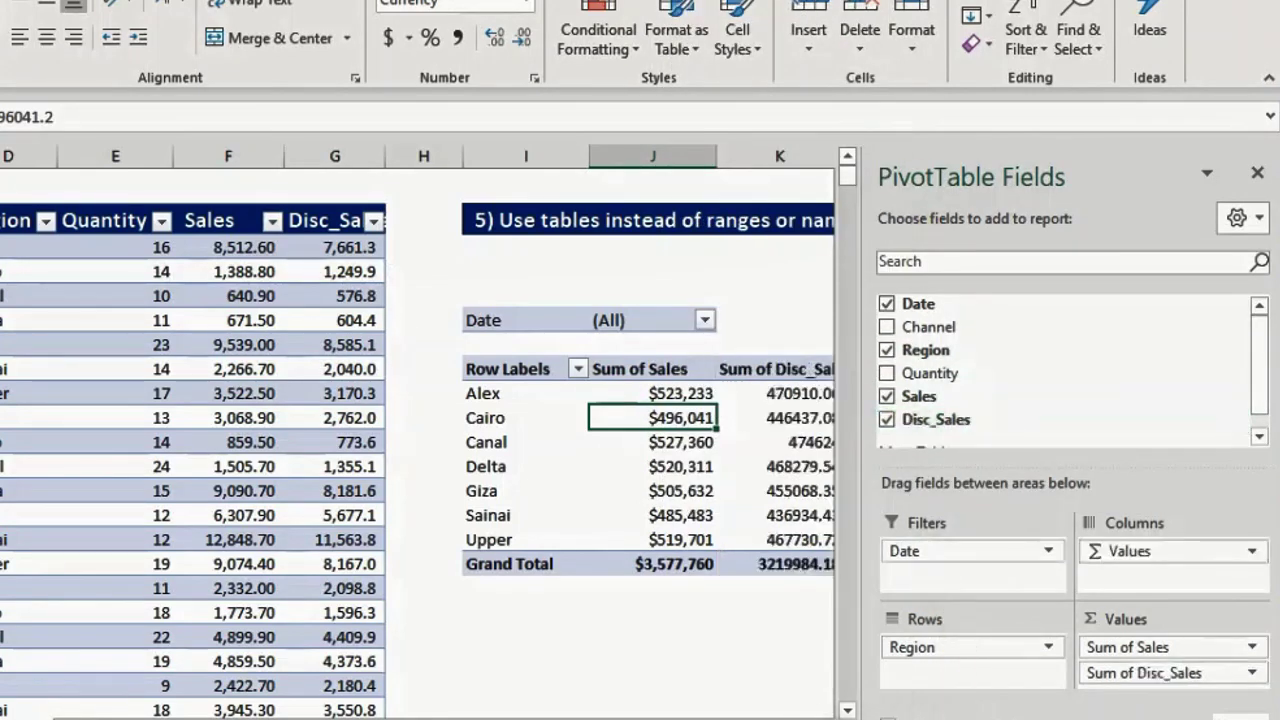
{"action": "scroll", "coordinate": [603, 408], "scroll_direction": "right", "scroll_amount": 1}
Format Sum of Disc_Sales as Currency with 0 decimal places
{"action": "right_click", "coordinate": [727, 416]}
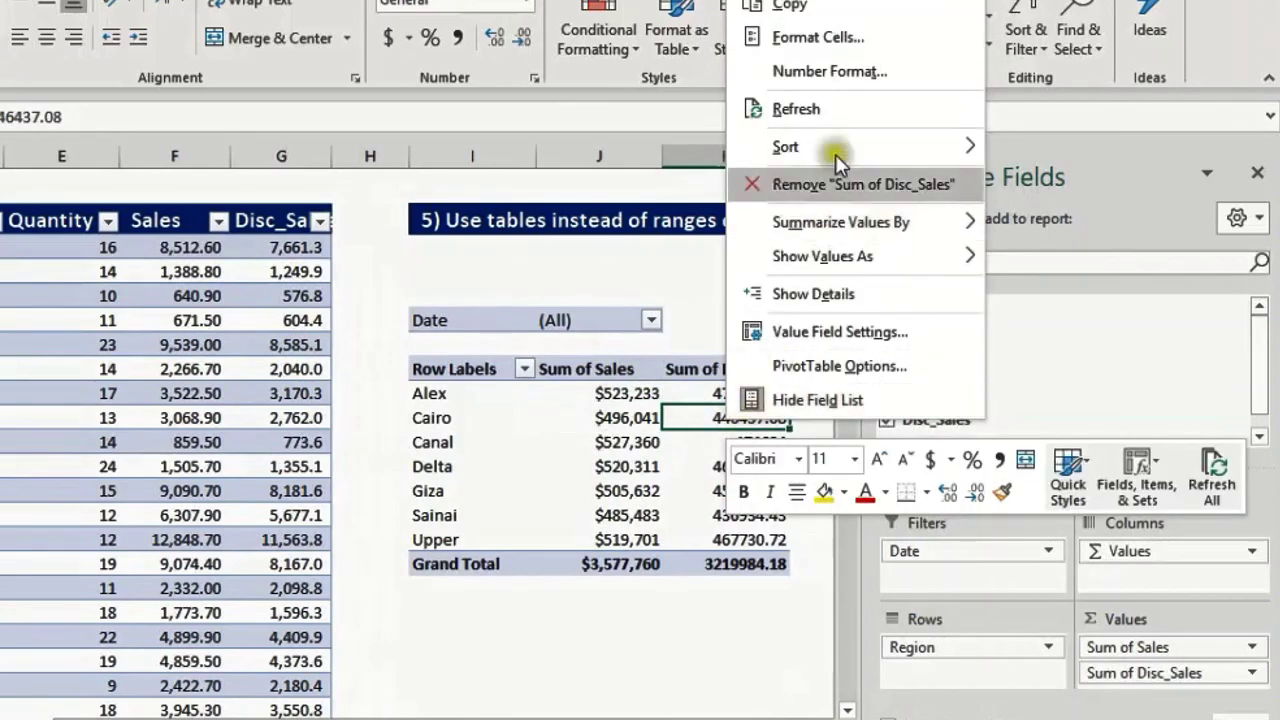
{"action": "left_click", "coordinate": [860, 71]}
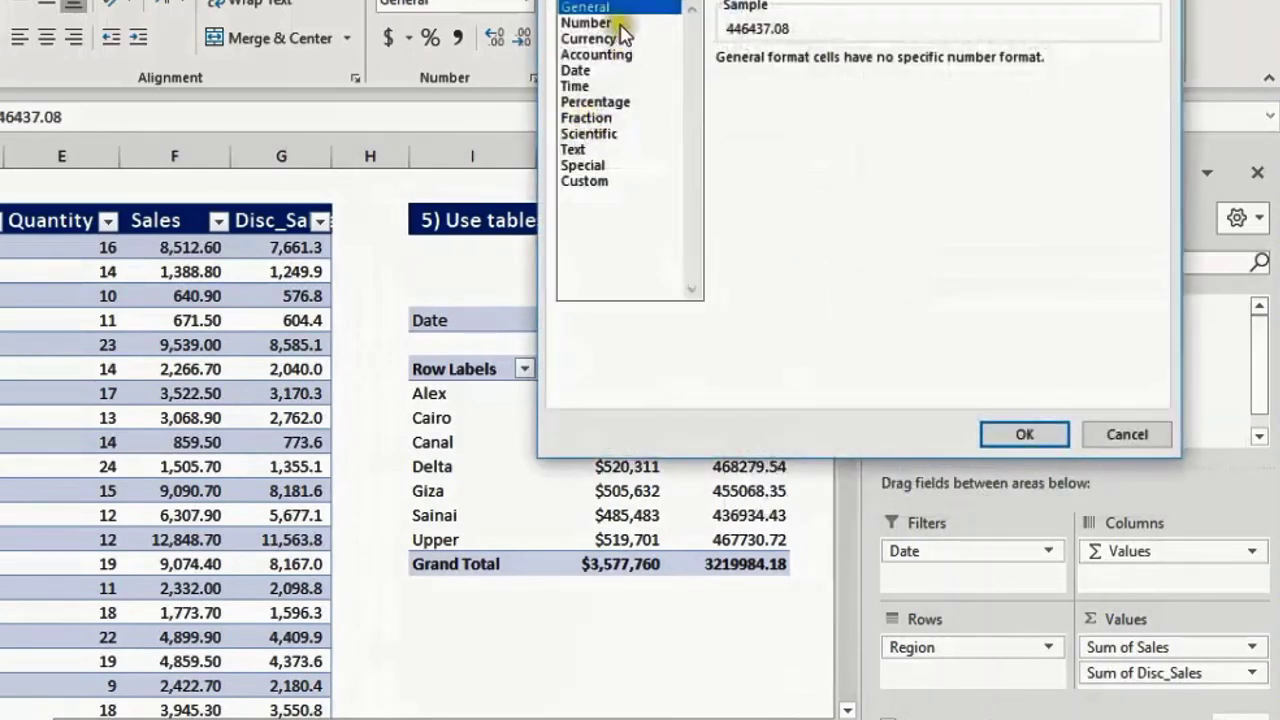
{"action": "left_click", "coordinate": [620, 25]}
{"action": "left_click", "coordinate": [881, 67]}
{"action": "left_click", "coordinate": [881, 67]}
{"action": "left_click", "coordinate": [600, 38]}
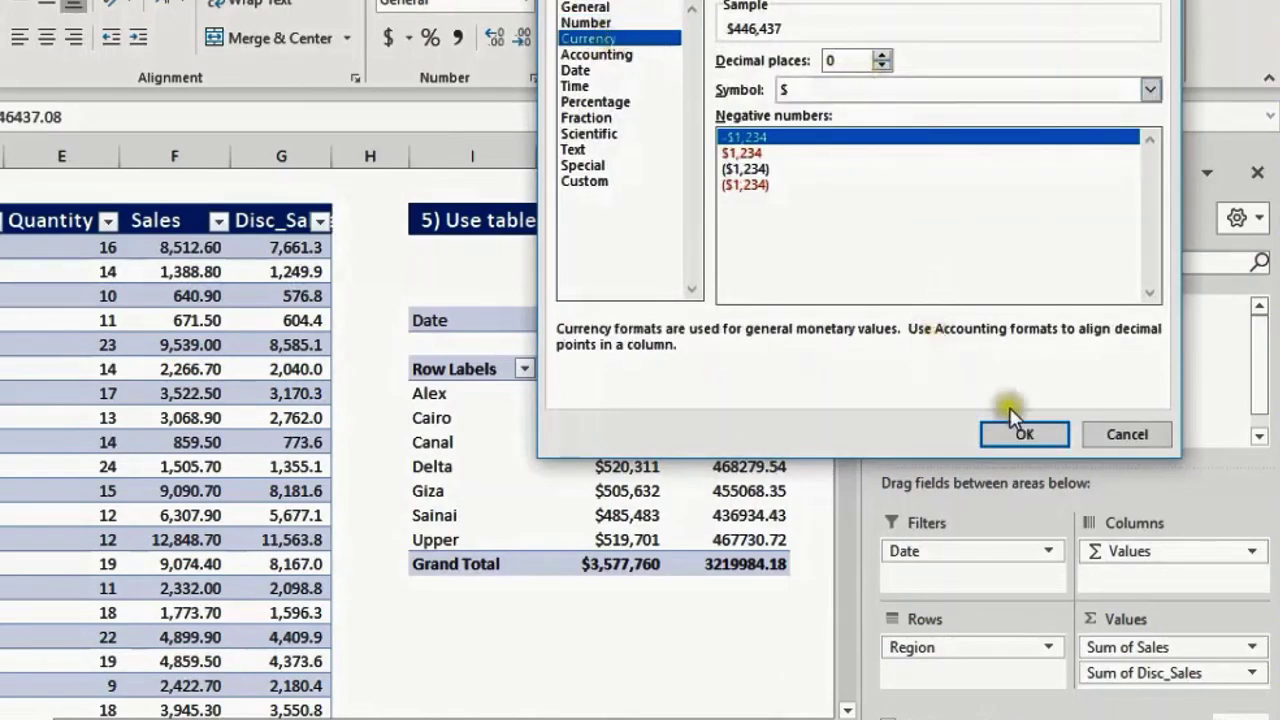
{"action": "left_click", "coordinate": [1024, 436]}
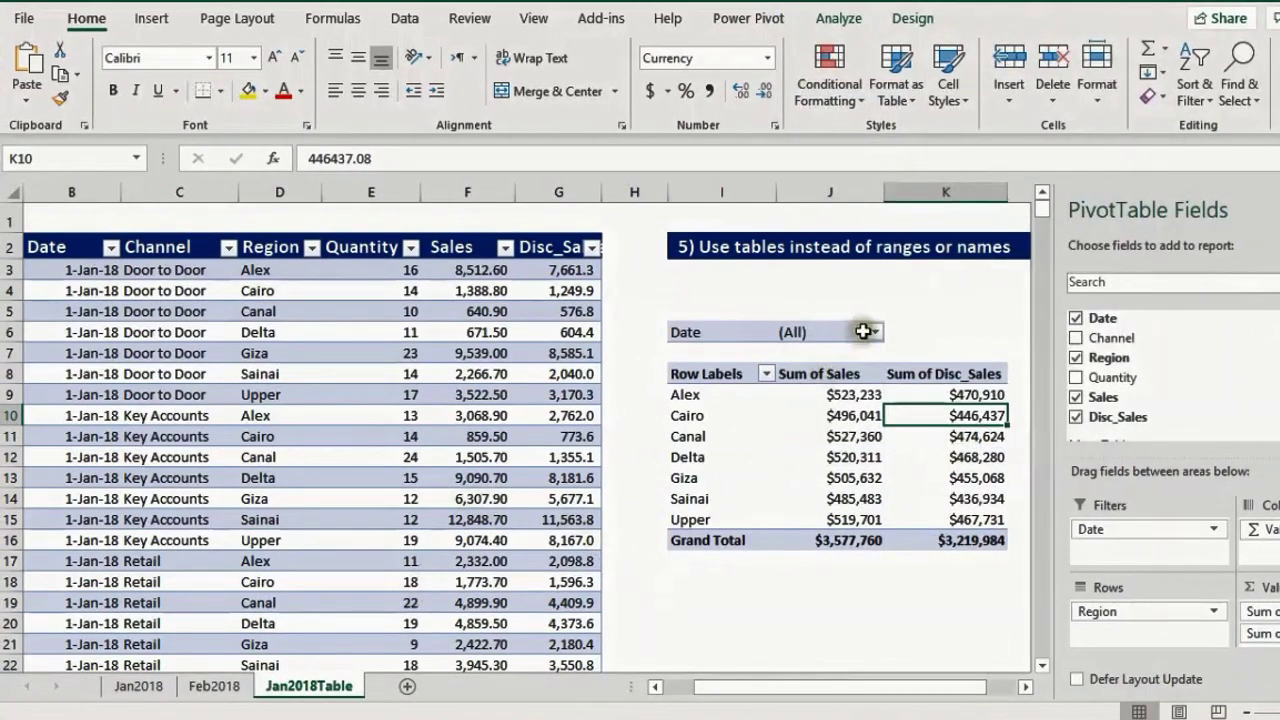
Check the pivot's Date filter list and close it without changes
{"action": "left_click", "coordinate": [872, 331]}
{"action": "left_click_drag", "start_coordinate": [846, 402], "coordinate": [846, 531]}
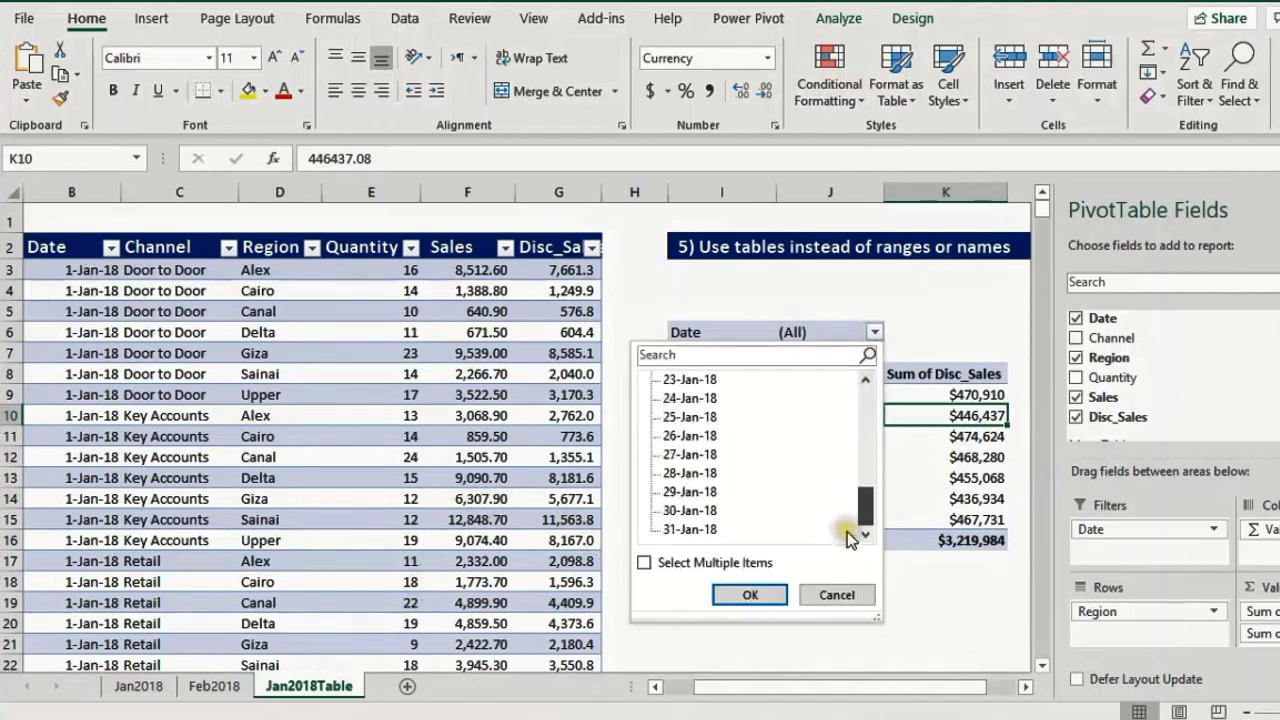
{"action": "left_click", "coordinate": [836, 595]}
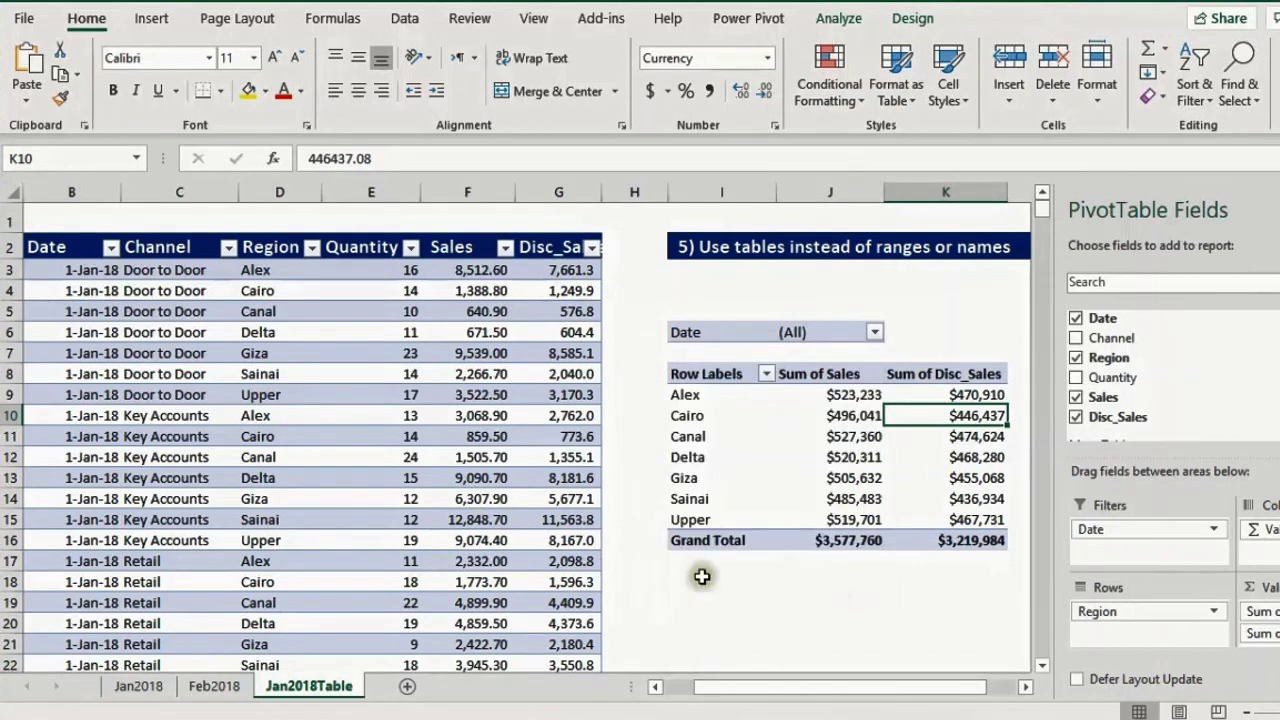
Copy the Feb2018 data and paste it into the first empty row below the January table
{"action": "left_click", "coordinate": [234, 689]}
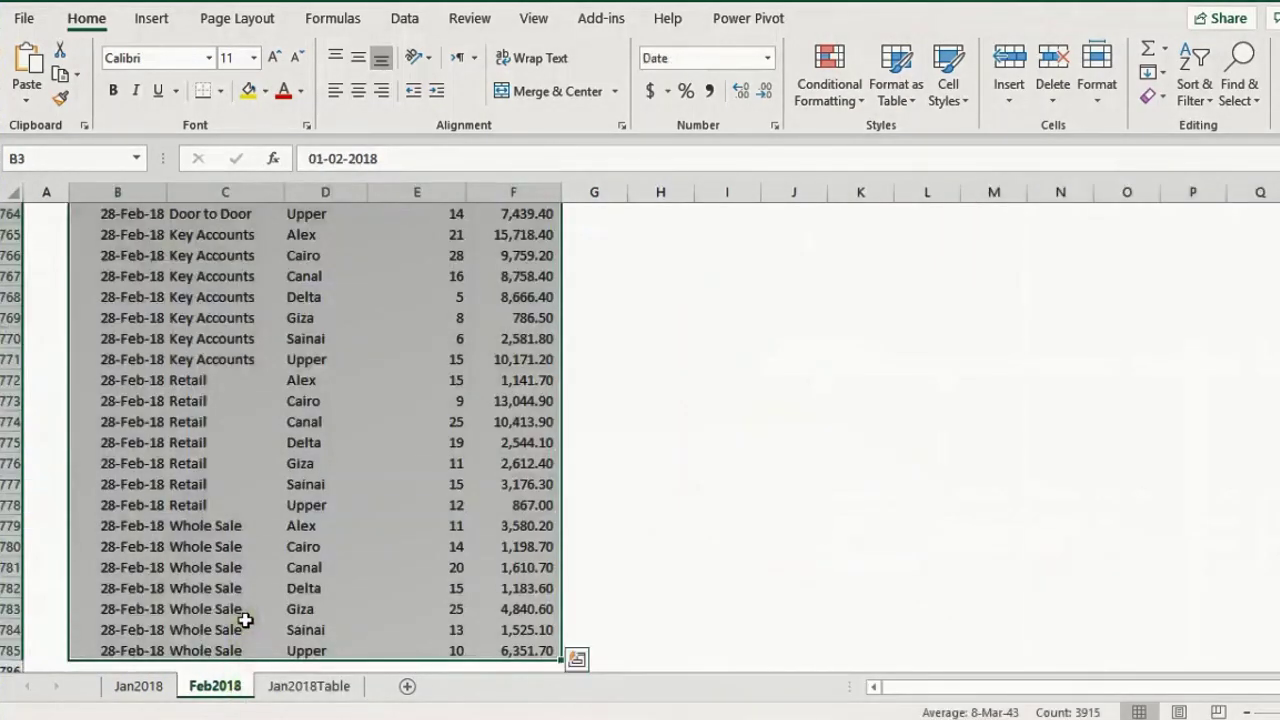
{"action": "key", "text": "ctrl+c"}
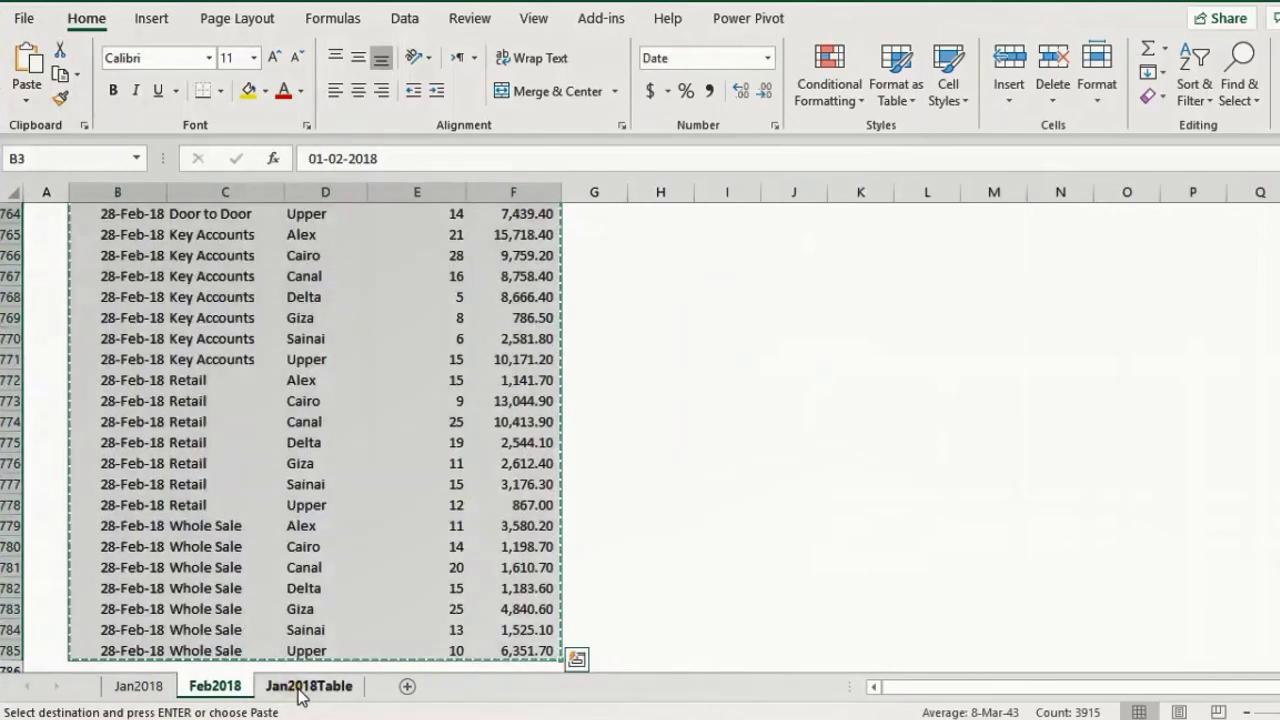
{"action": "left_click", "coordinate": [300, 688]}
{"action": "left_click", "coordinate": [118, 458]}
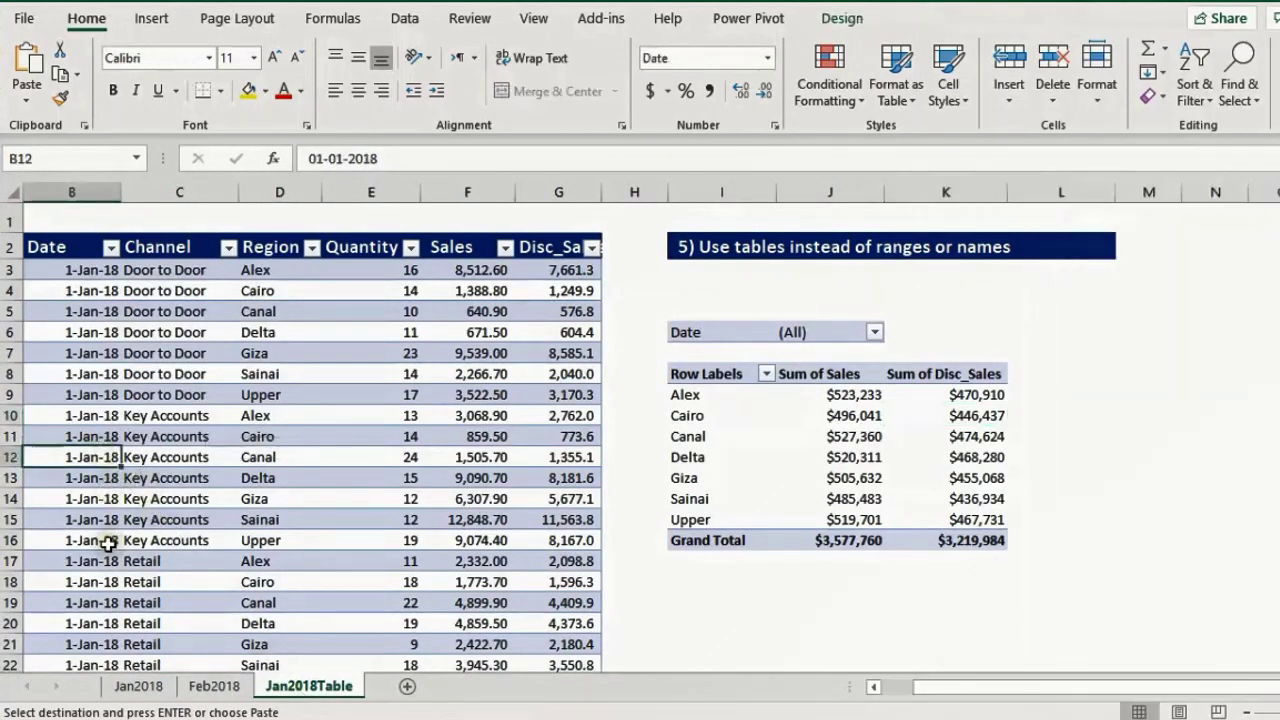
{"action": "key", "text": "ctrl+Down"}
{"action": "key", "text": "Down"}
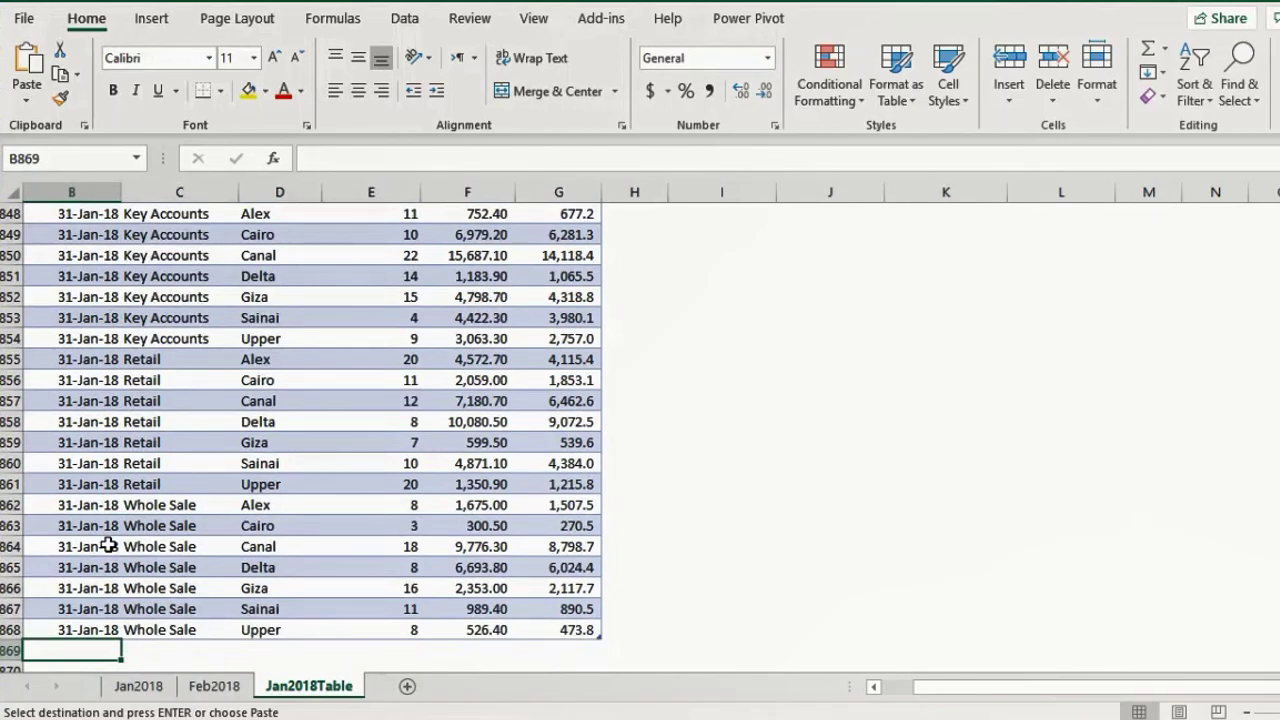
{"action": "key", "text": "ctrl+v"}
{"action": "scroll", "coordinate": [108, 545], "scroll_direction": "down", "scroll_amount": 4}
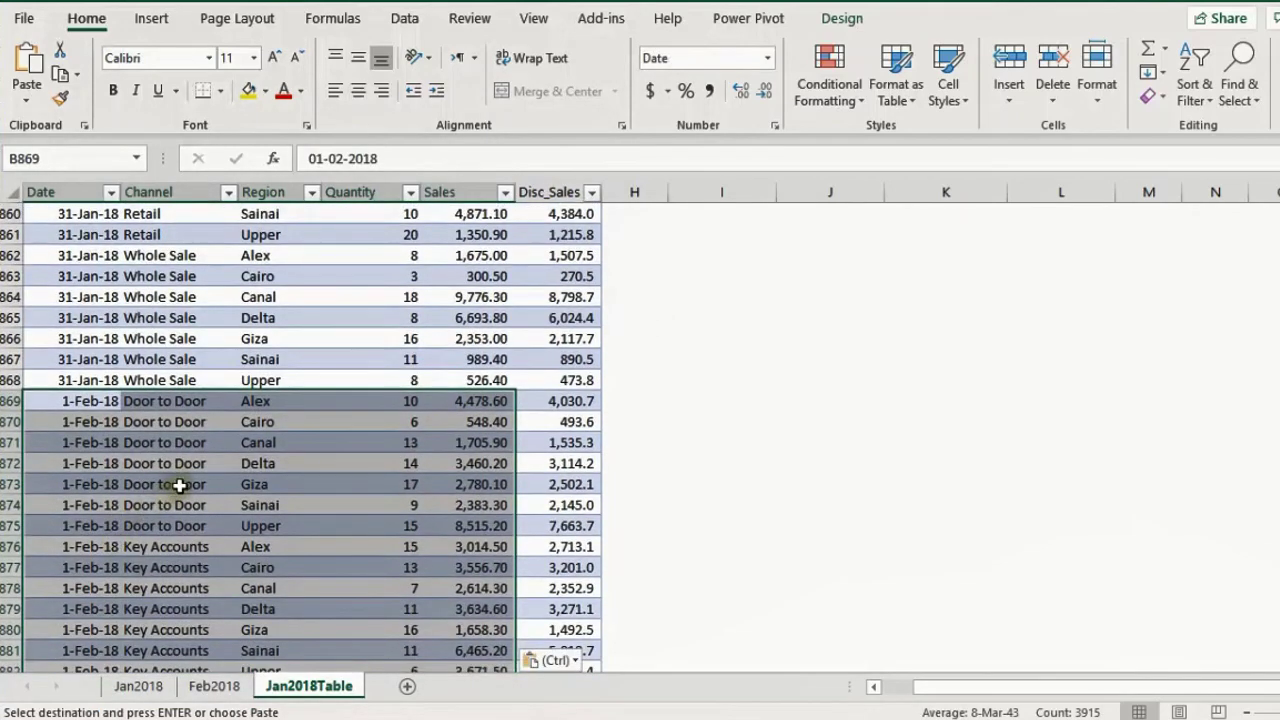
{"action": "scroll", "coordinate": [204, 472], "scroll_direction": "down", "scroll_amount": 2}
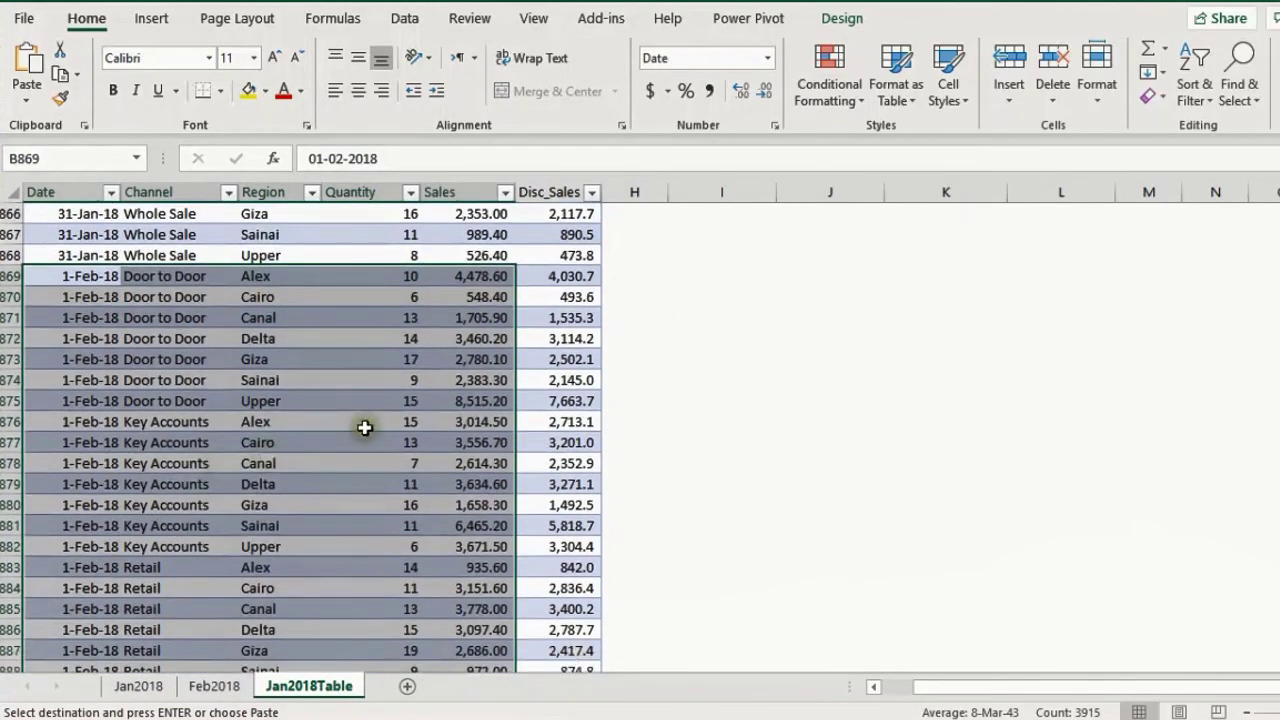
{"action": "scroll", "coordinate": [450, 380], "scroll_direction": "up", "scroll_amount": 1}
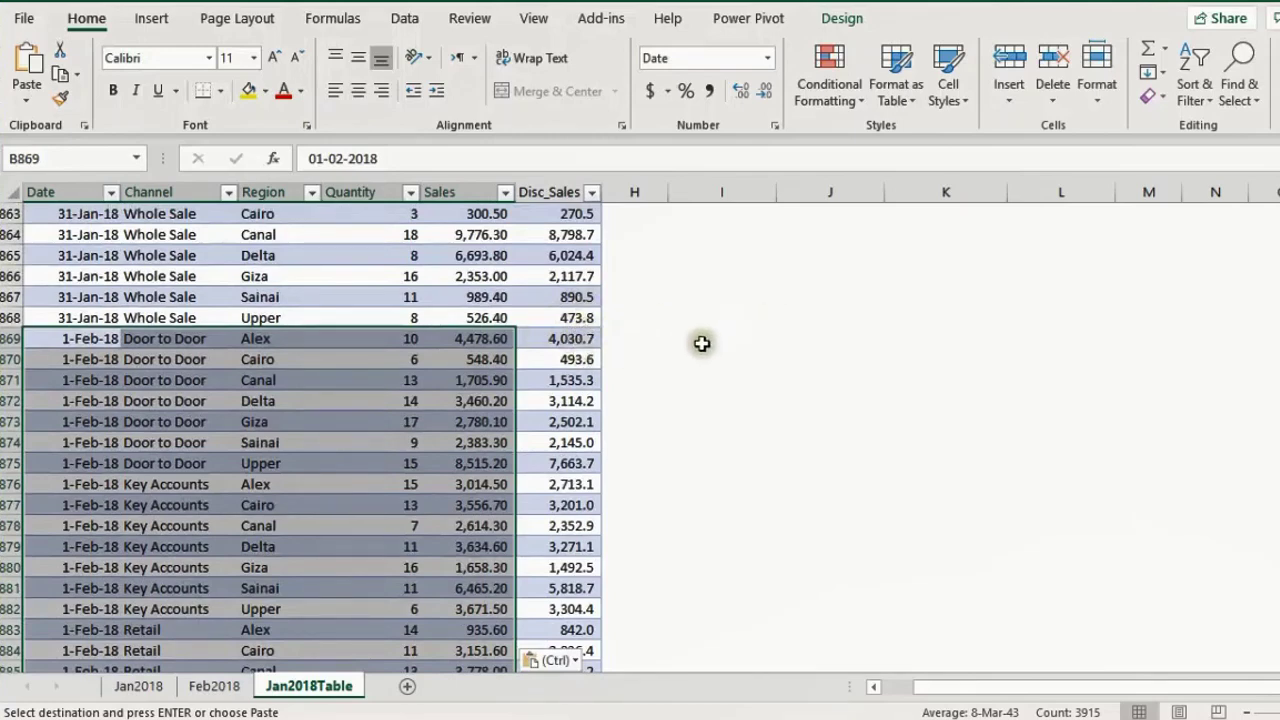
Refresh the pivot with Alt+F5 so its totals include the February rows
{"action": "left_click", "coordinate": [888, 313]}
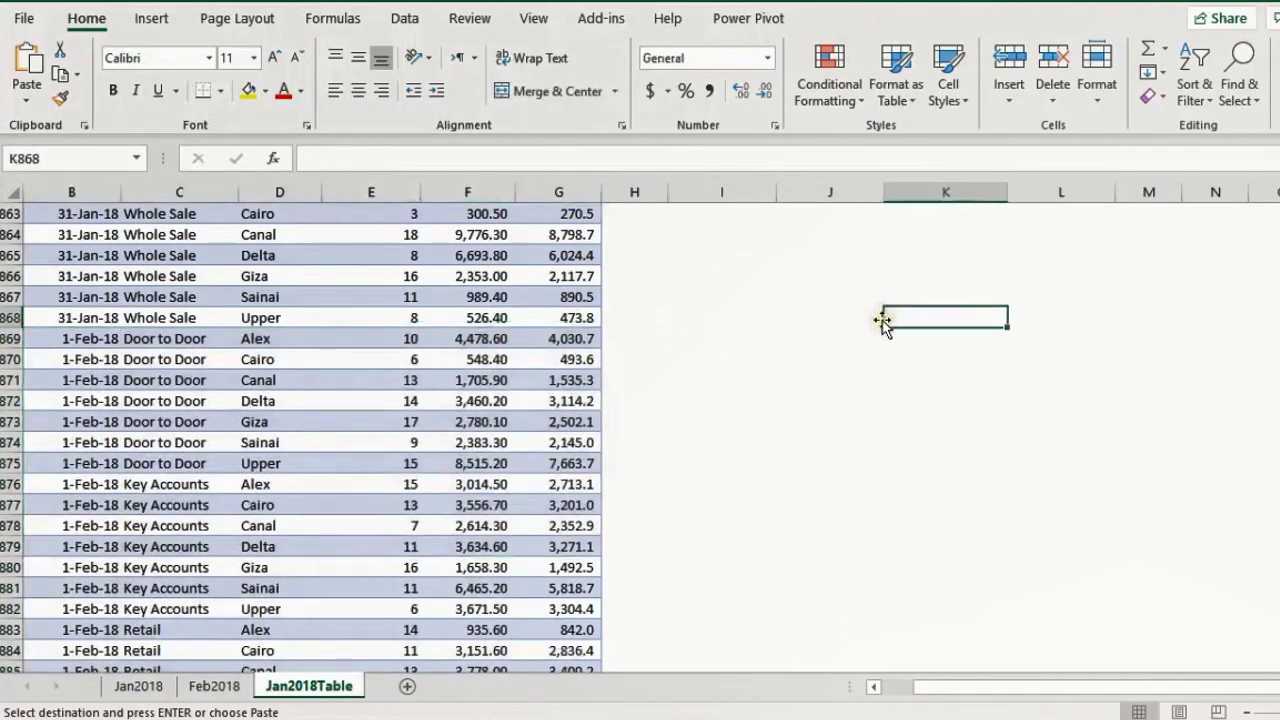
{"action": "key", "text": "ctrl+Up"}
{"action": "key", "text": "Up"}
{"action": "key", "text": "Up"}
{"action": "key", "text": "Up"}
{"action": "key", "text": "Up"}
{"action": "key", "text": "Up"}
{"action": "key", "text": "Up"}
{"action": "key", "text": "Up"}
{"action": "key", "text": "Up"}
{"action": "key", "text": "Up"}
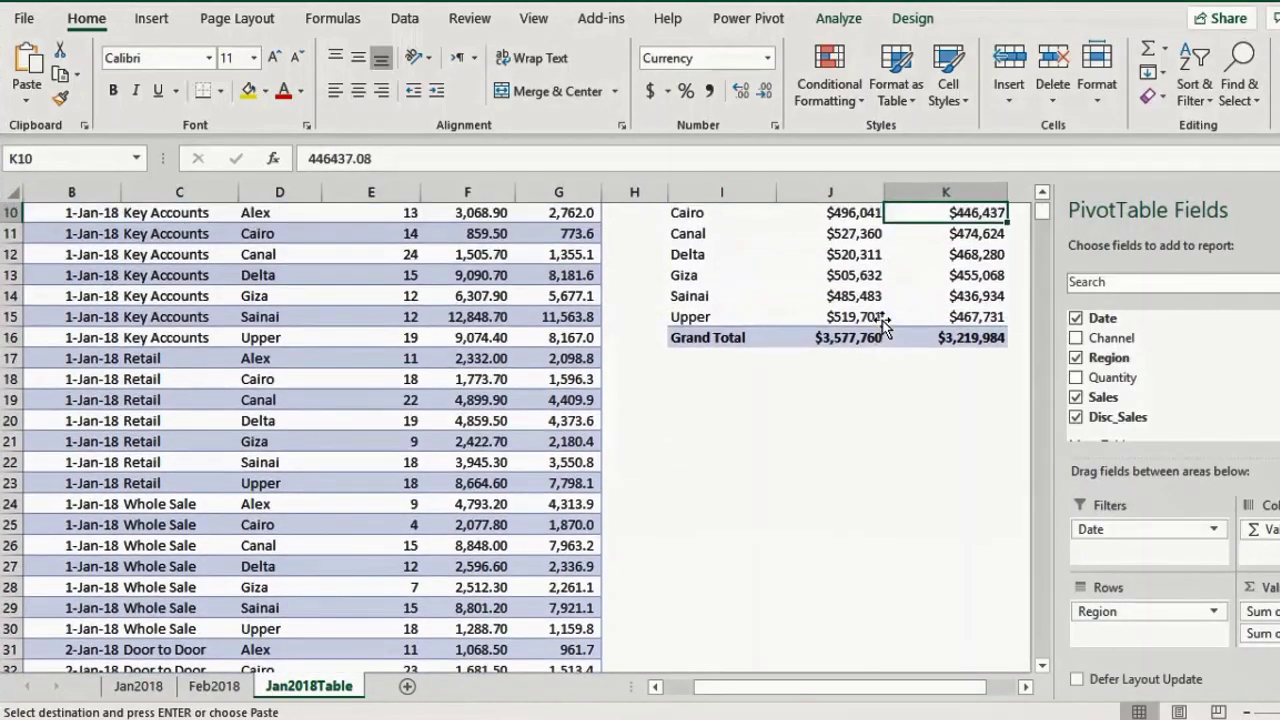
{"action": "key", "text": "Down"}
{"action": "key", "text": "Down"}
{"action": "key", "text": "Down"}
{"action": "key", "text": "Down"}
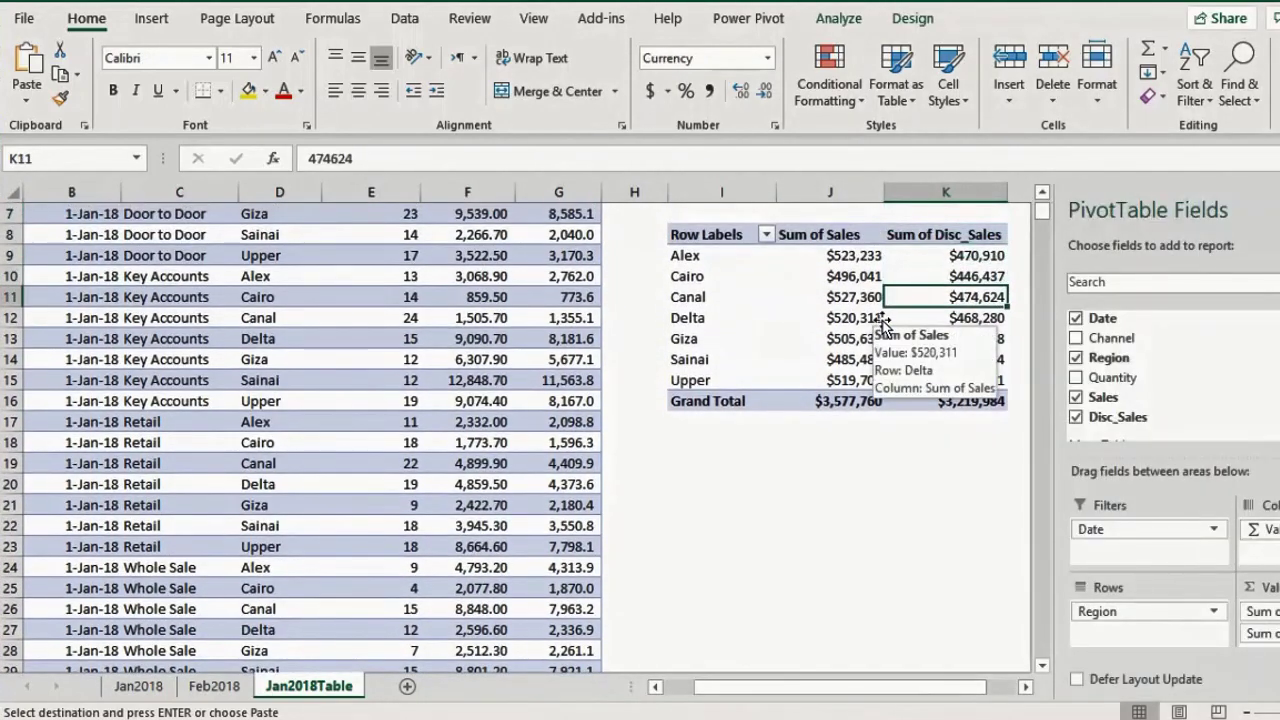
{"action": "key", "text": "alt+F5"}
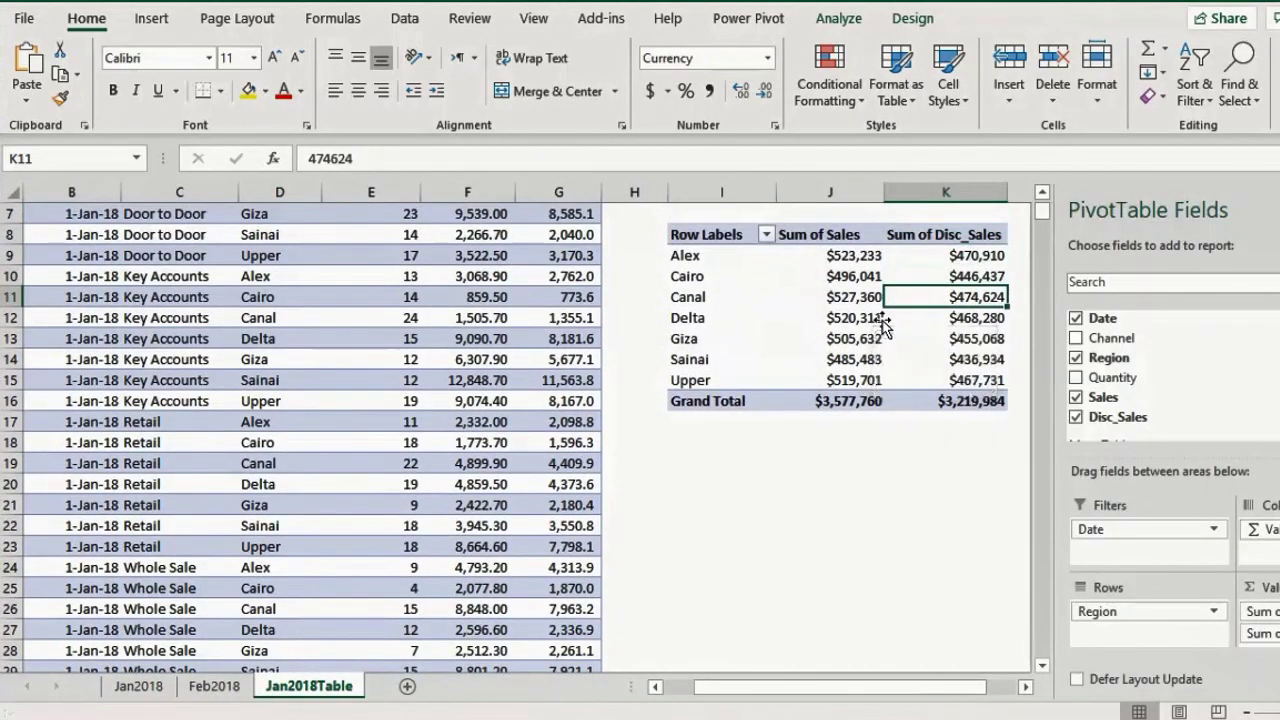
Scroll through the pivot's Date filter list to confirm the Feb-18 dates appear
{"action": "scroll", "coordinate": [830, 455], "scroll_direction": "up", "scroll_amount": 1}
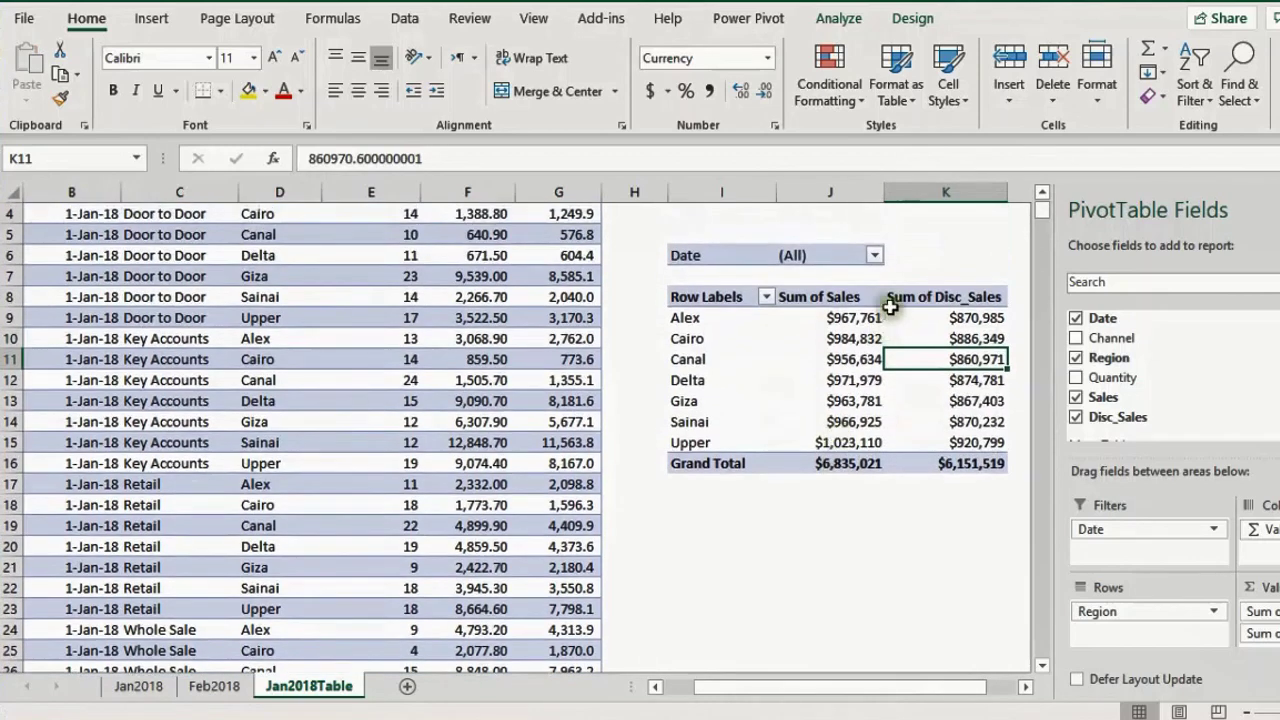
{"action": "left_click", "coordinate": [875, 256]}
{"action": "left_click_drag", "start_coordinate": [865, 312], "coordinate": [865, 422]}
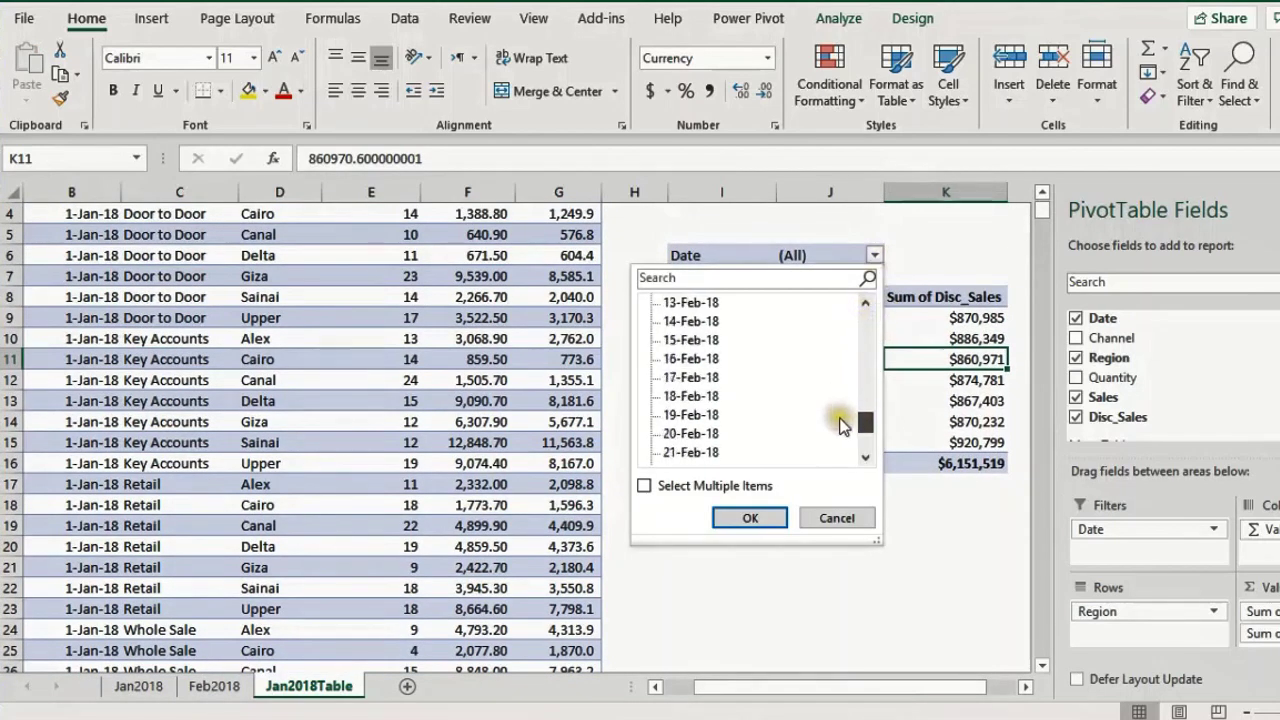